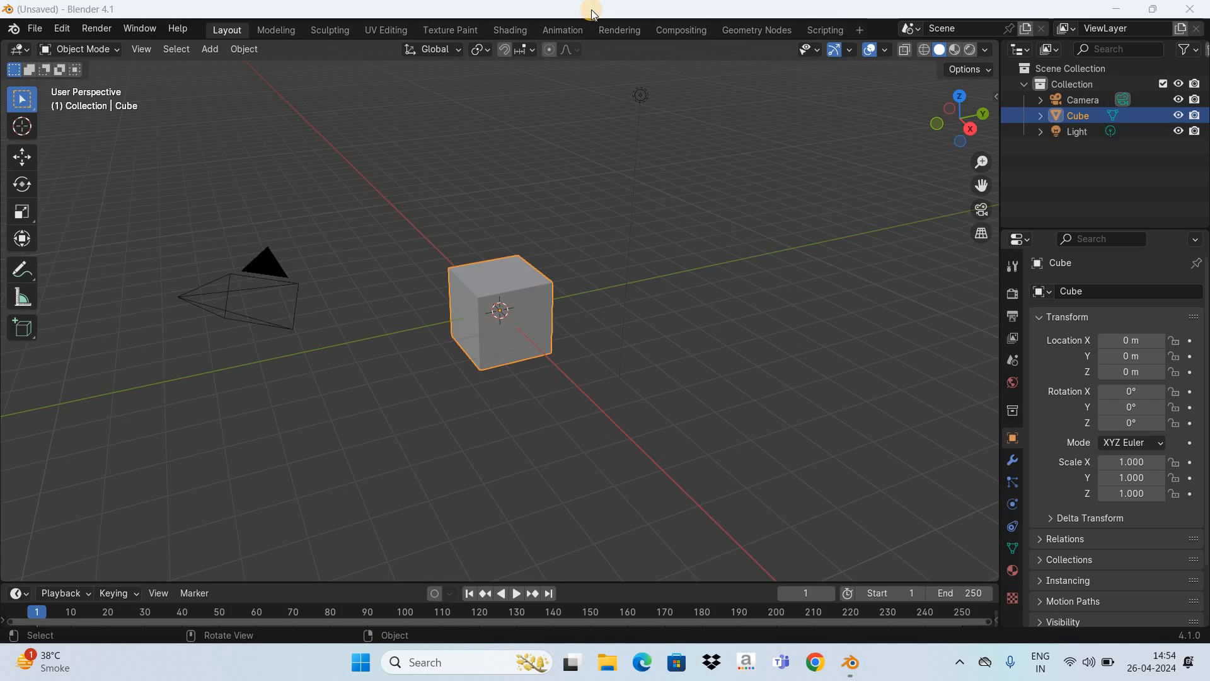
Delete the default cube from the scene.
left_click(655, 404)
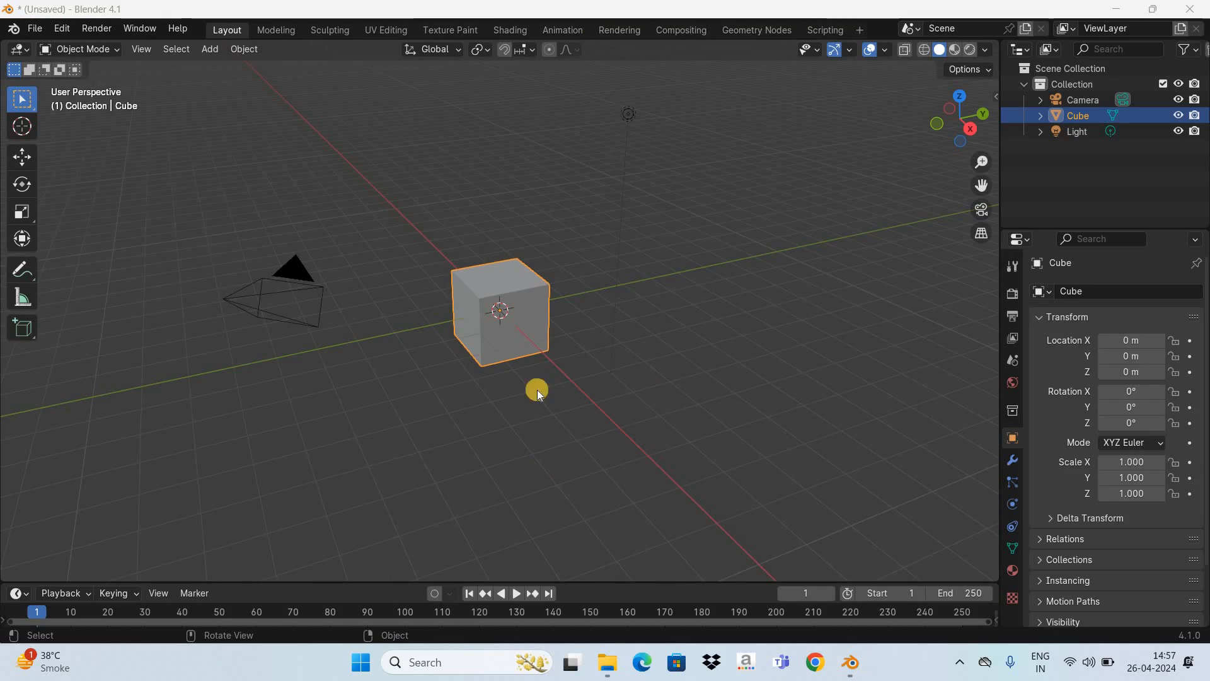
left_click(523, 292)
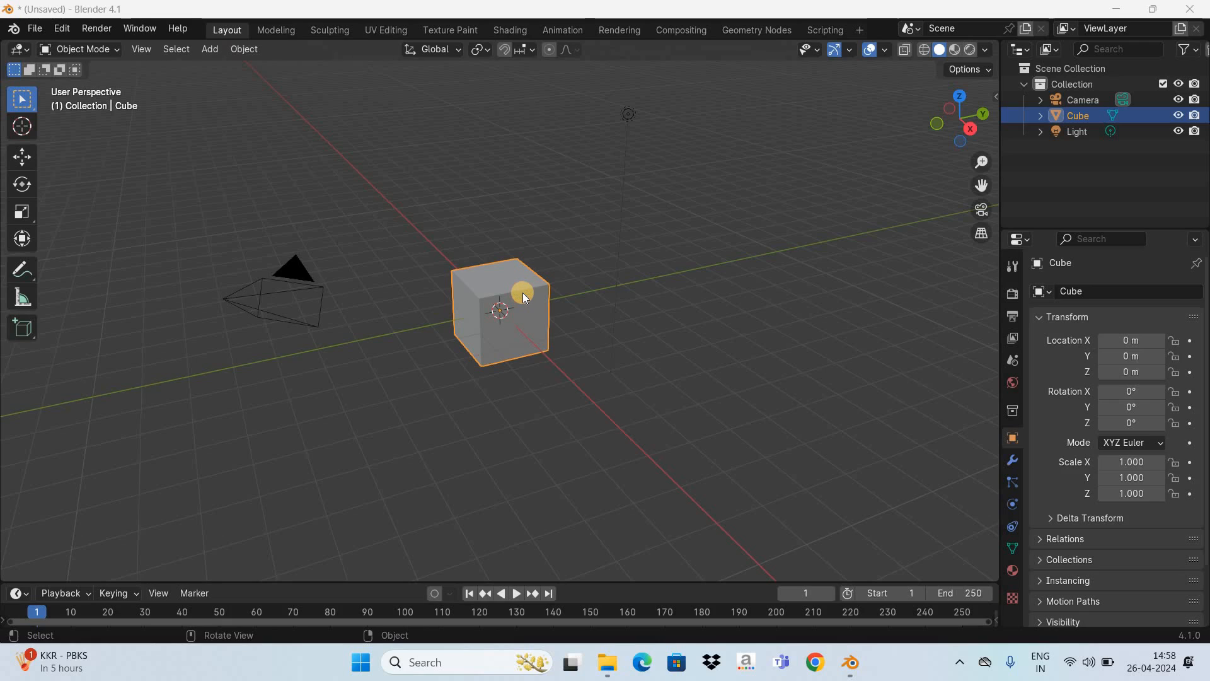
key("Delete")
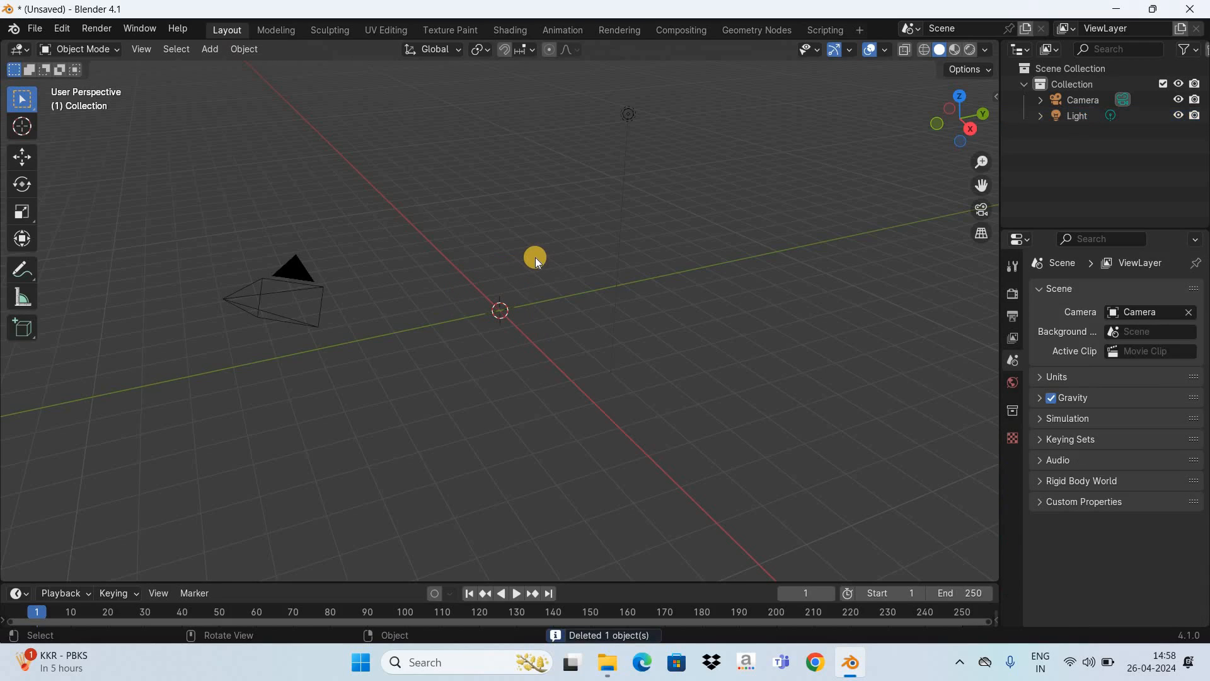
Add a cylinder mesh at the scene origin.
left_click(214, 53)
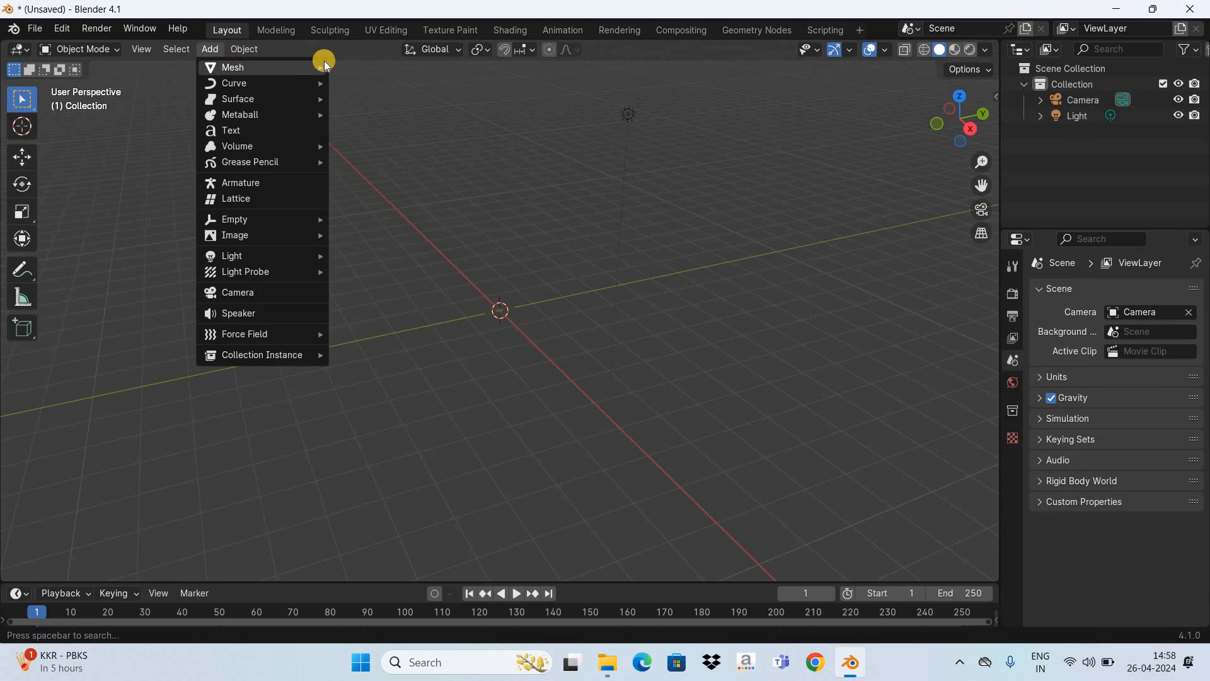
mouse_move(324, 67)
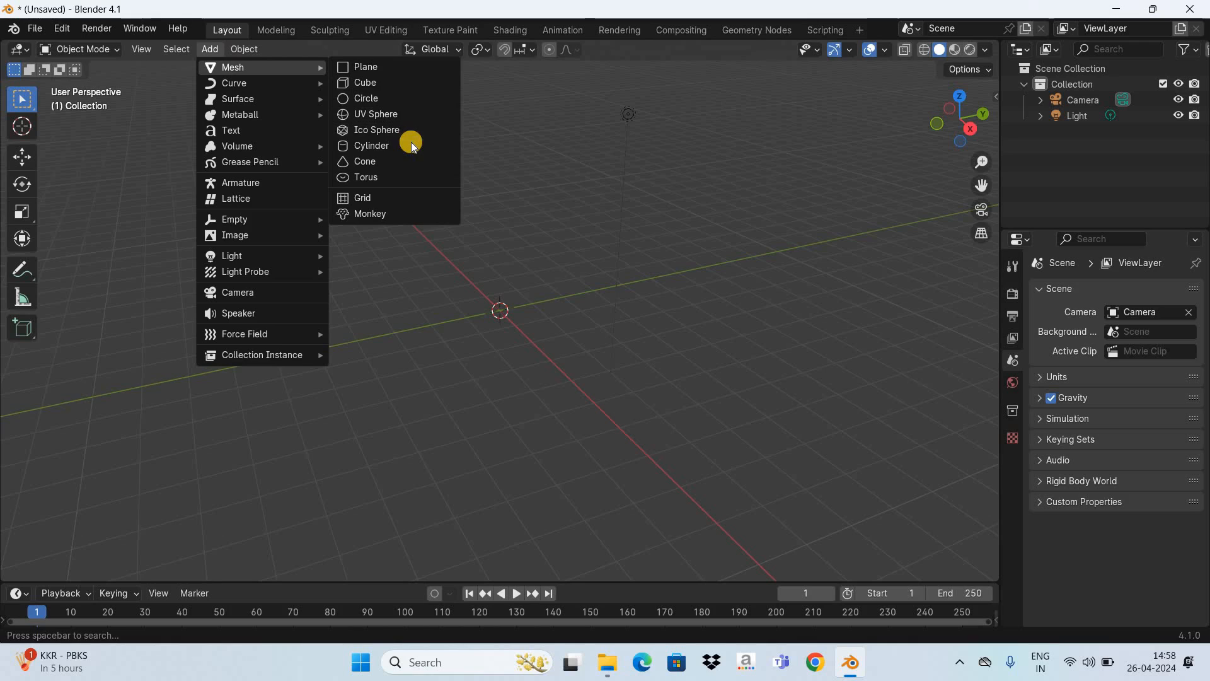
key("Return")
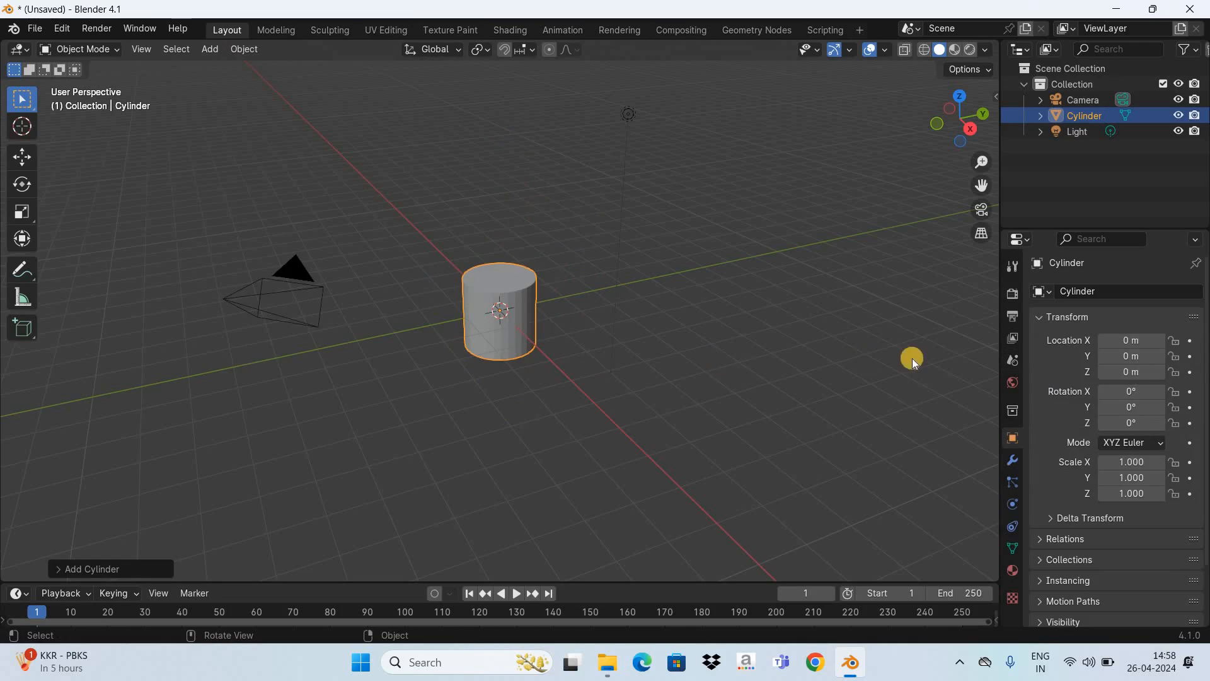
Set the cylinder's Z location to 3 m and its Z scale to 3.
left_click(1132, 373)
type("3")
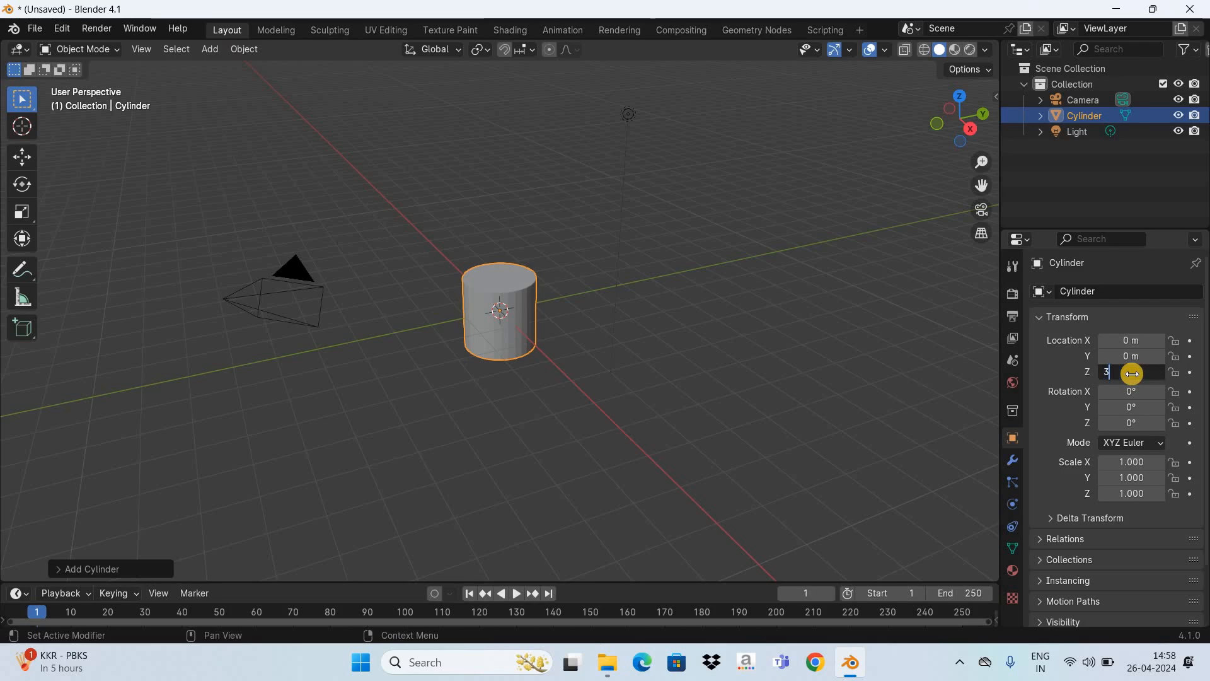
key("Return")
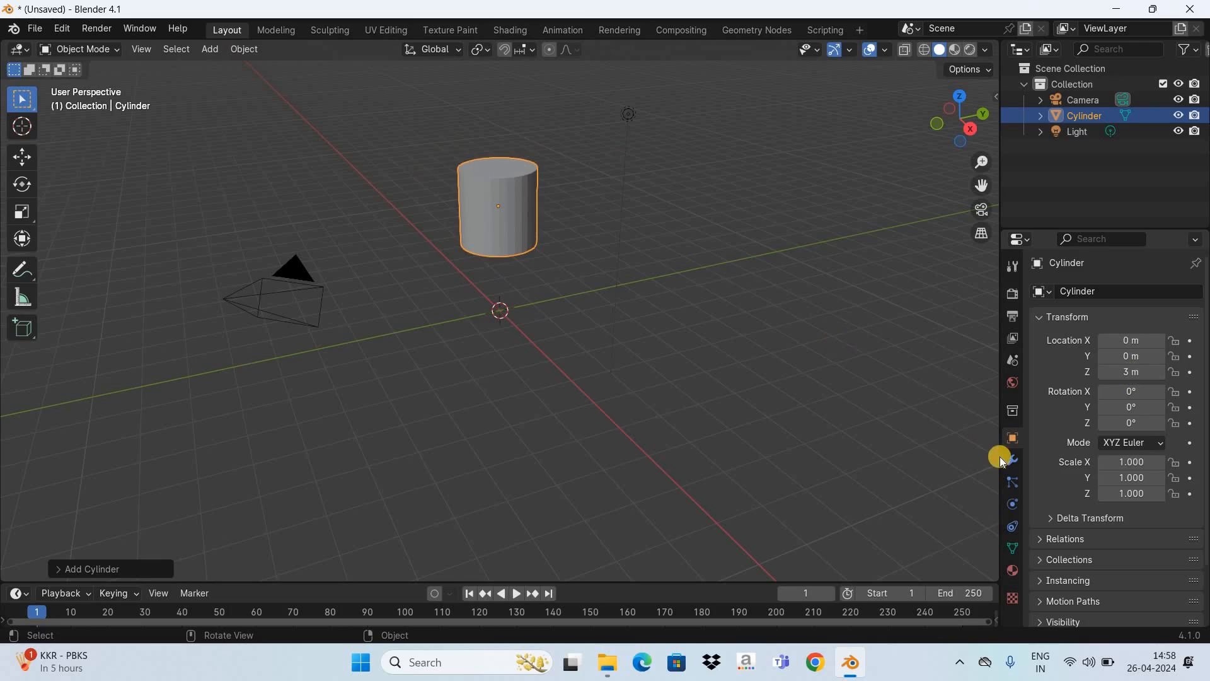
left_click(1129, 493)
type("3")
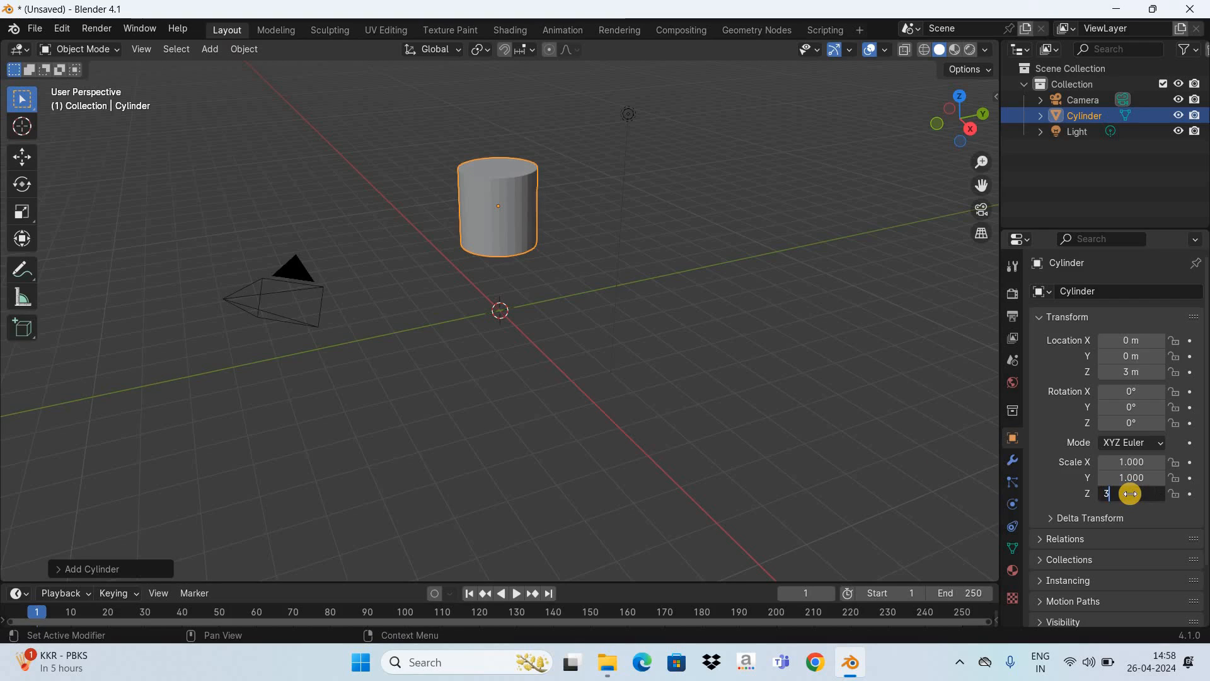
key("Return")
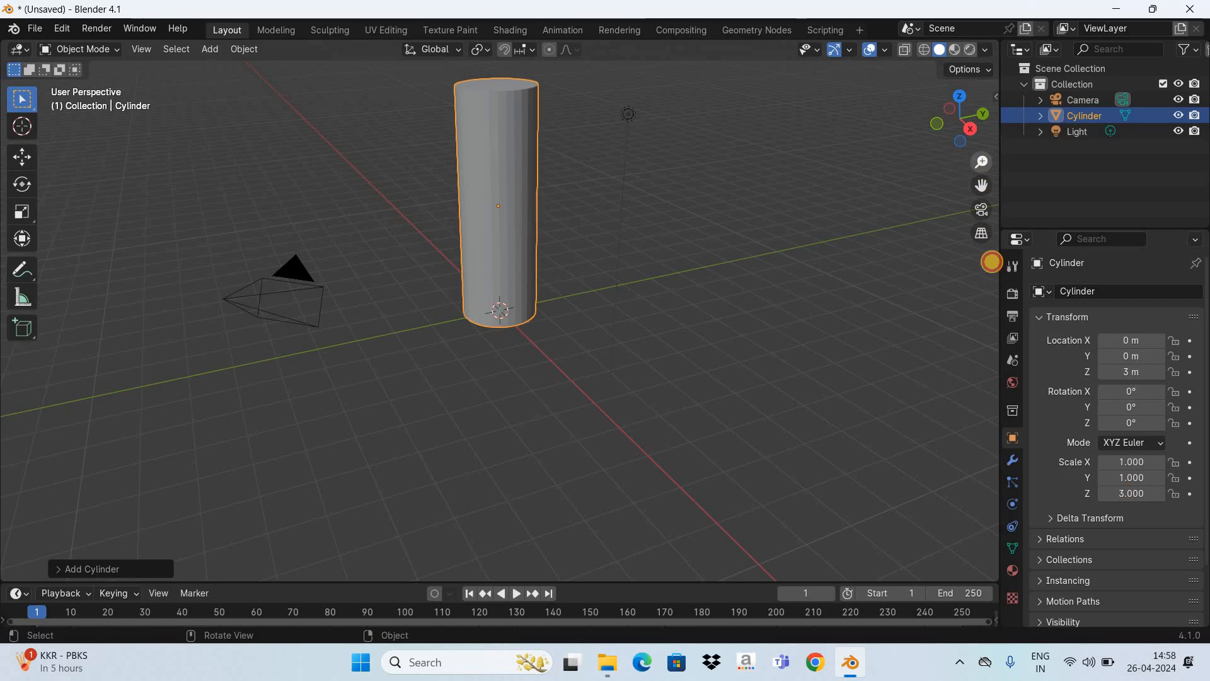
Add a UV sphere and raise it above the cylinder by setting its Z location to 12 m.
left_click_drag(983, 165, 625, 301)
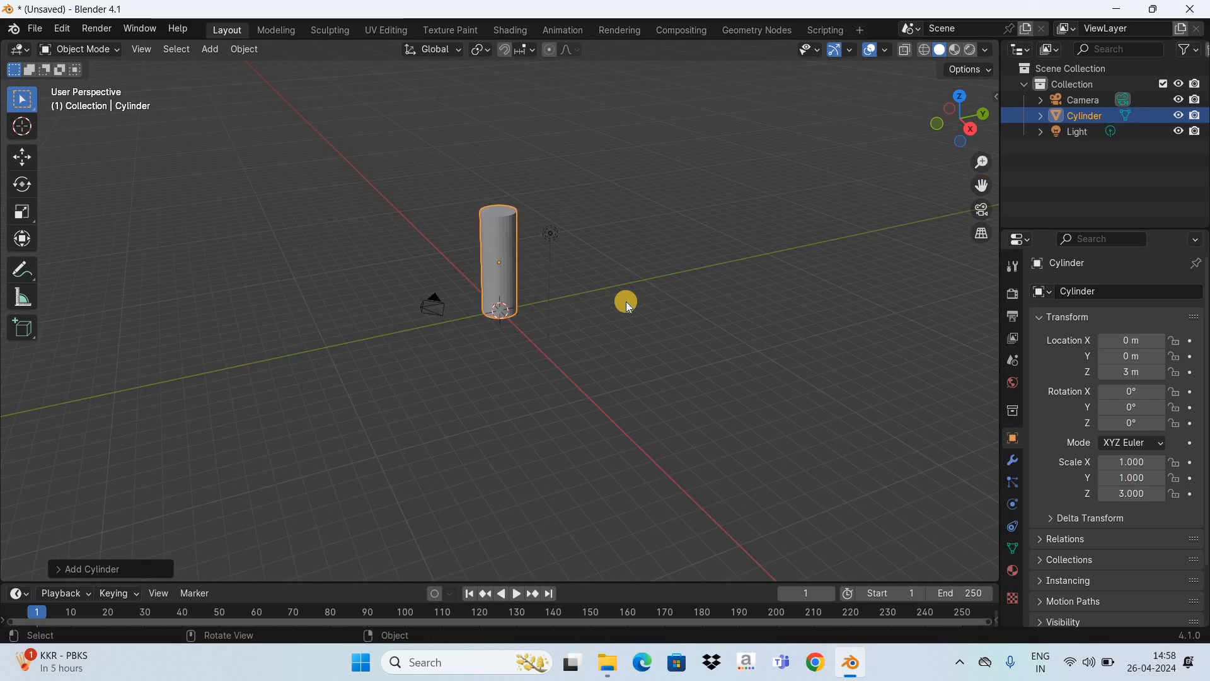
left_click(209, 49)
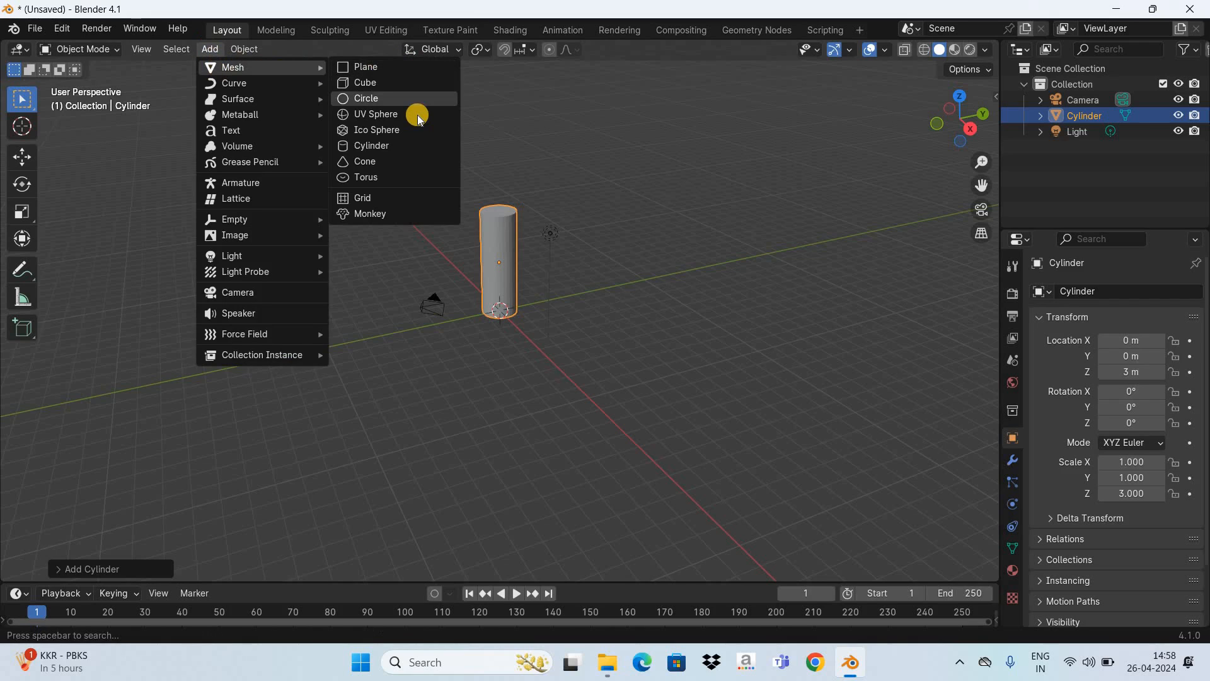
left_click(417, 115)
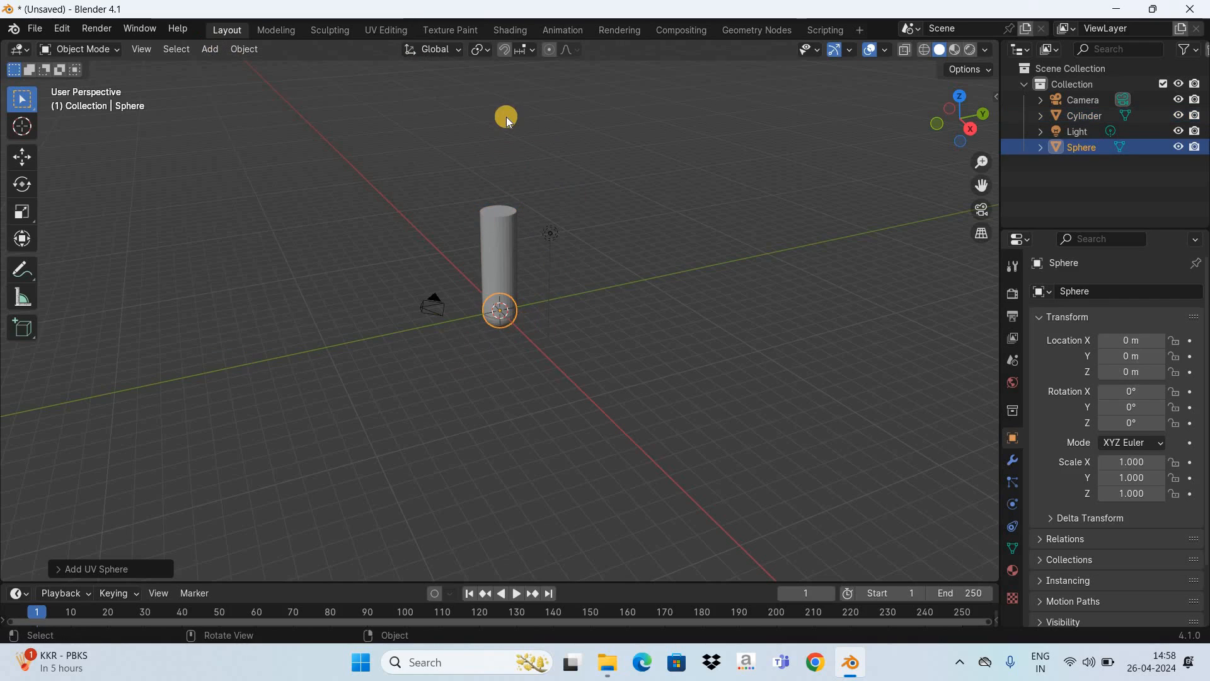
left_click(1125, 372)
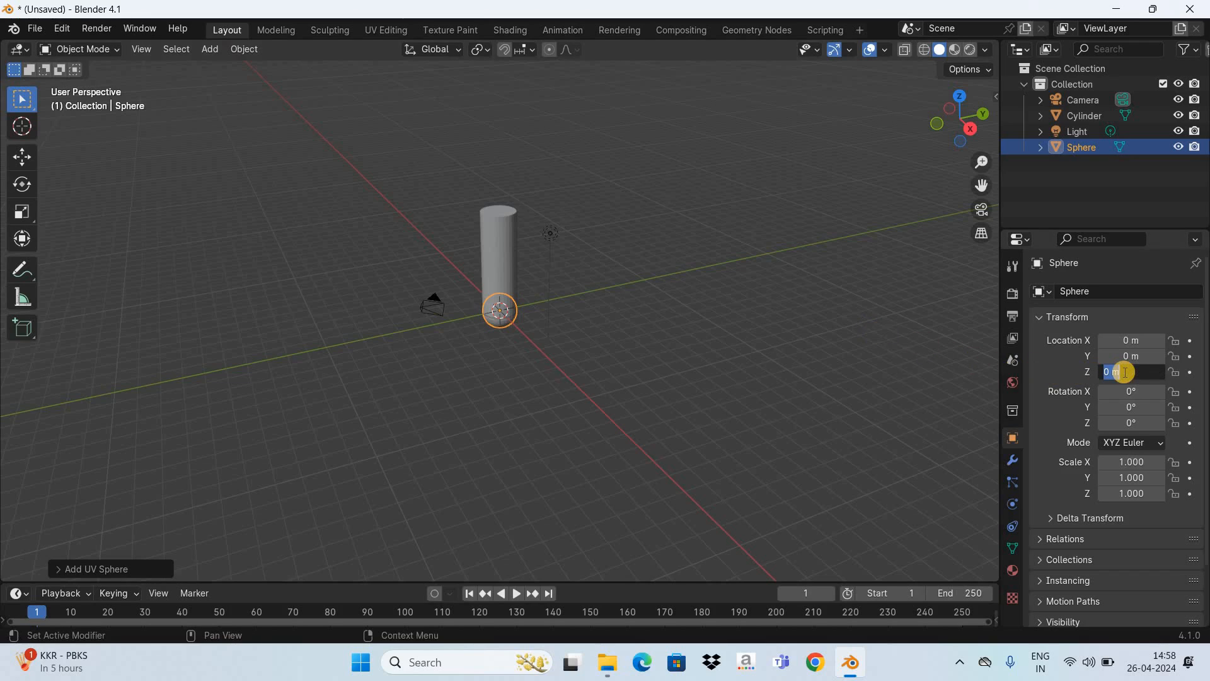
type("12")
key("Return")
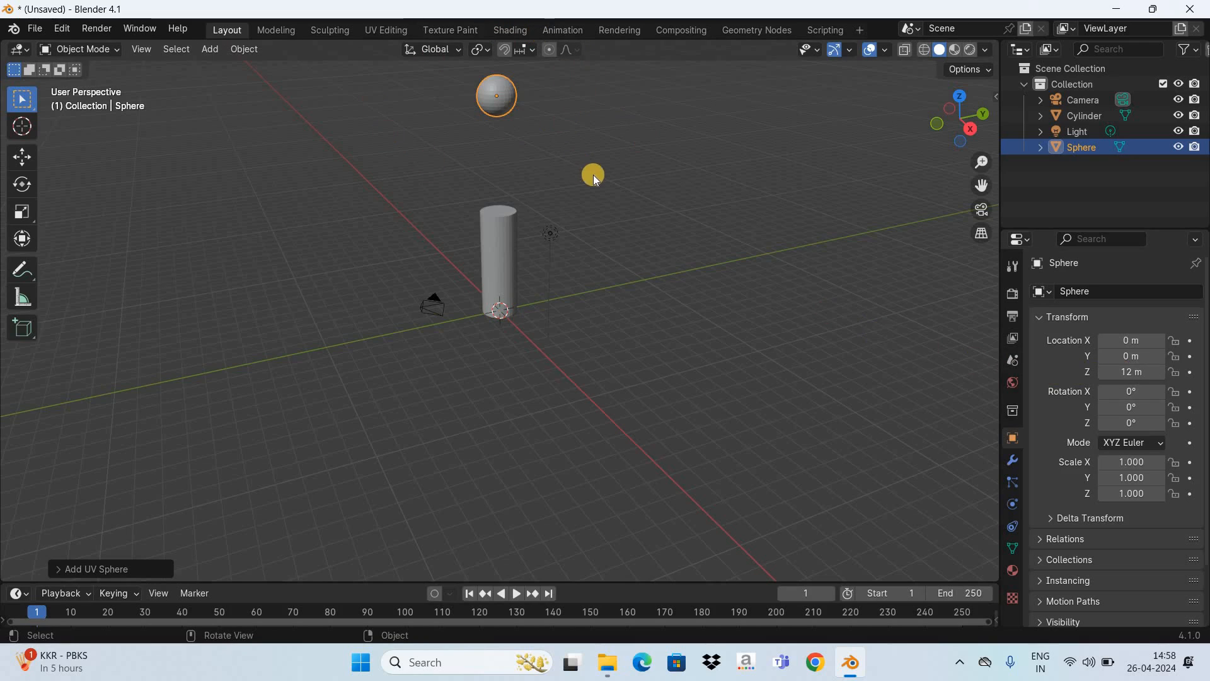
Scale the sphere into a flattened dome shape with X 8, Y 8 and Z 4.
left_click(1135, 462)
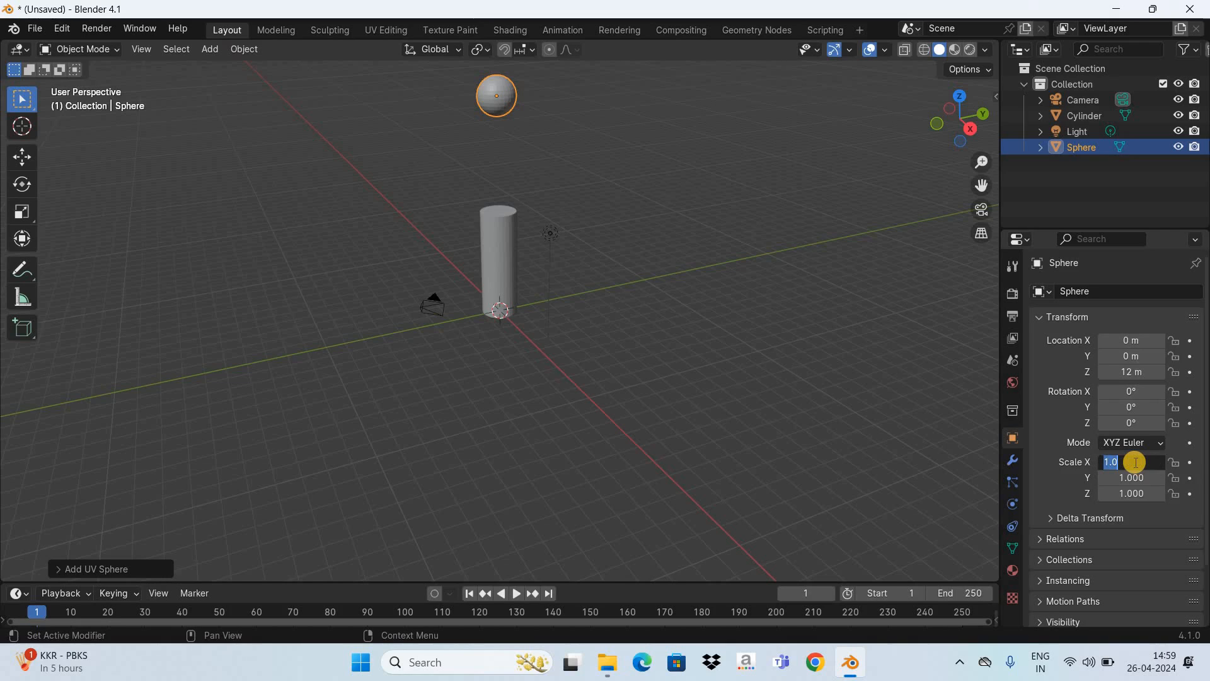
type("8")
key("Return")
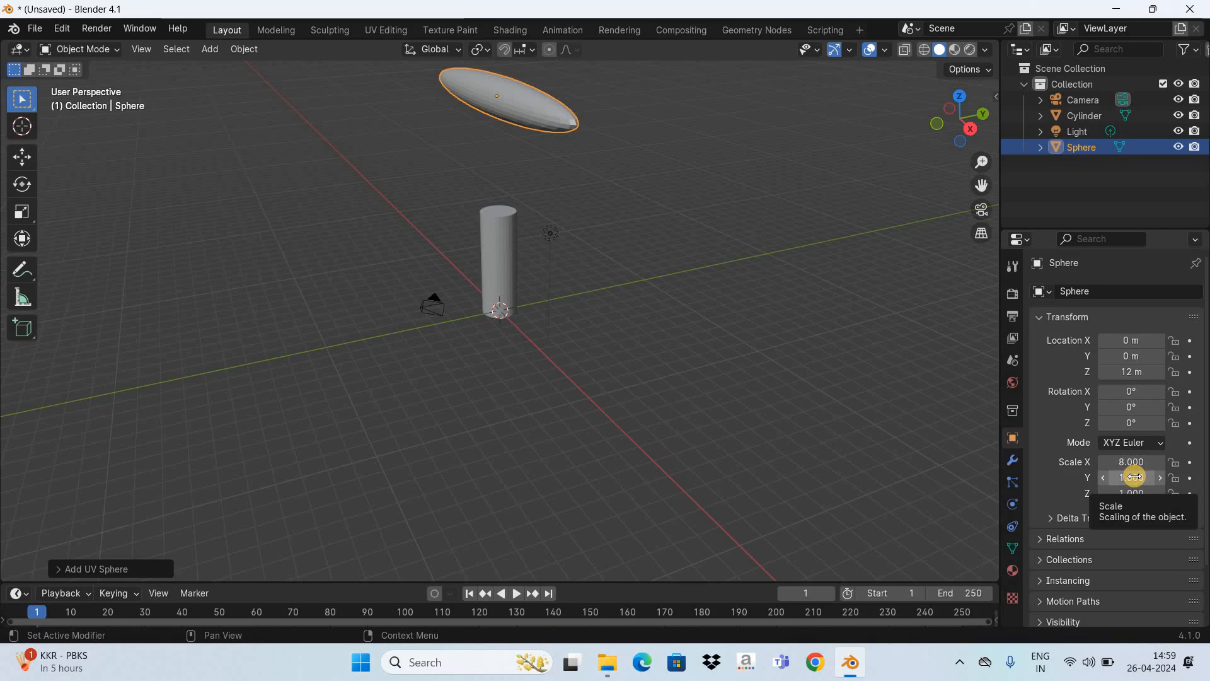
left_click(1134, 477)
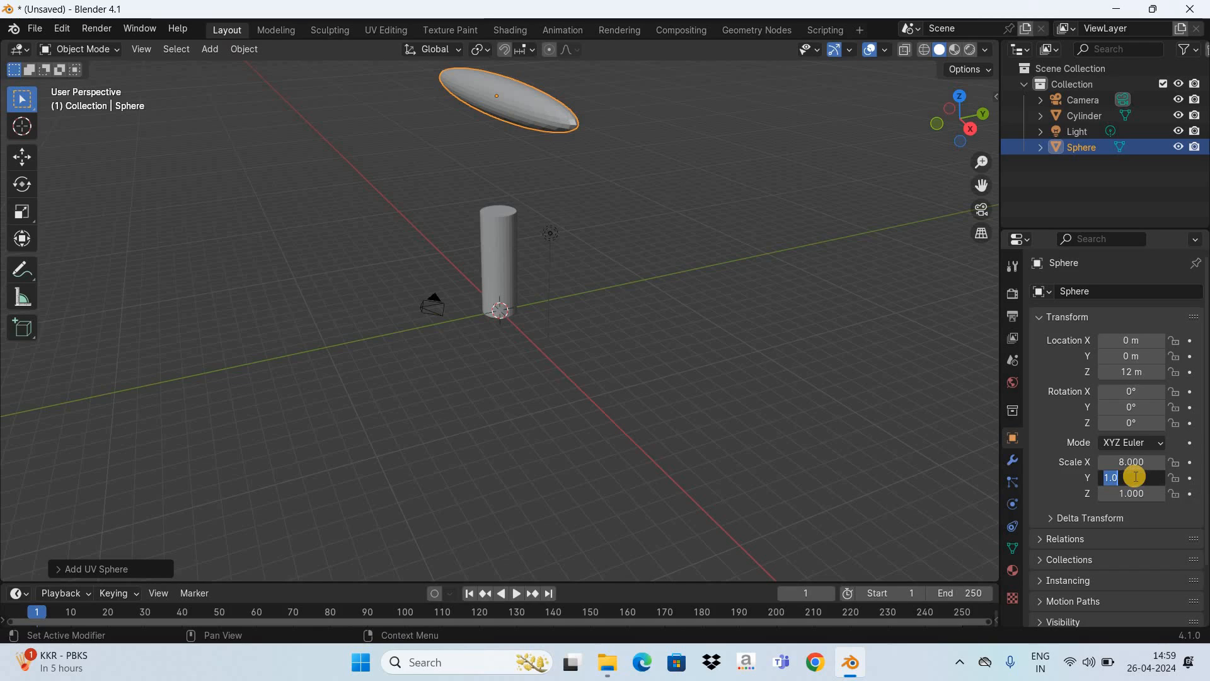
type("8")
key("Return")
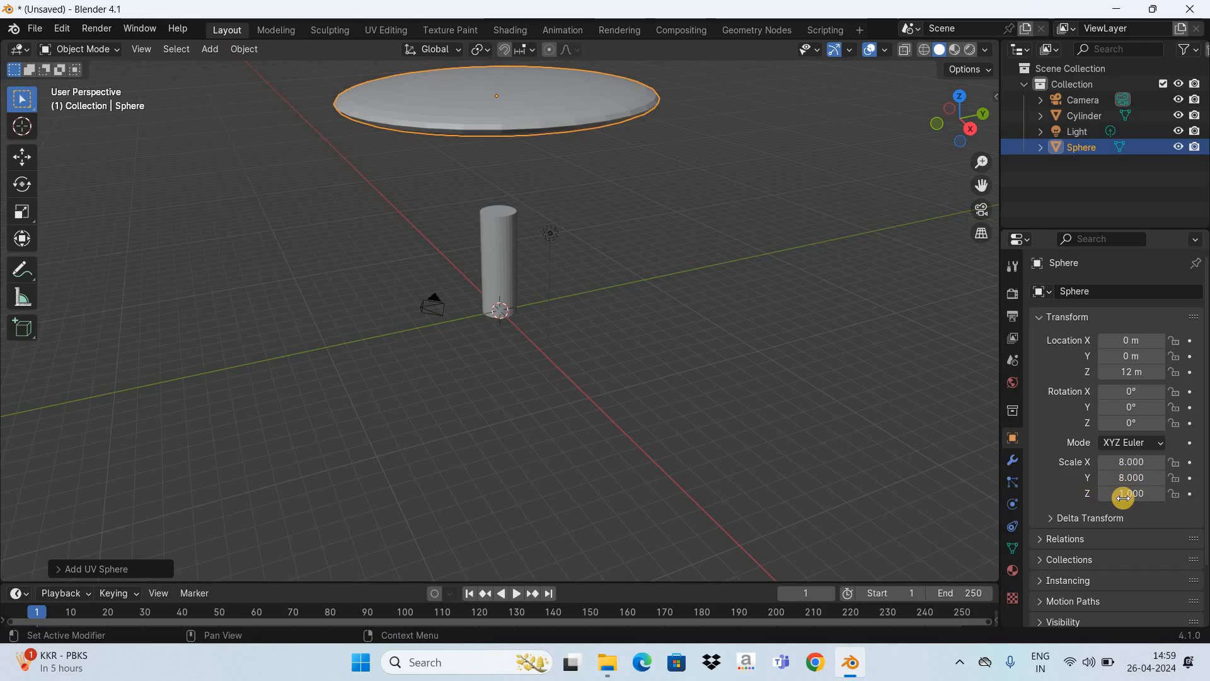
left_click(1128, 495)
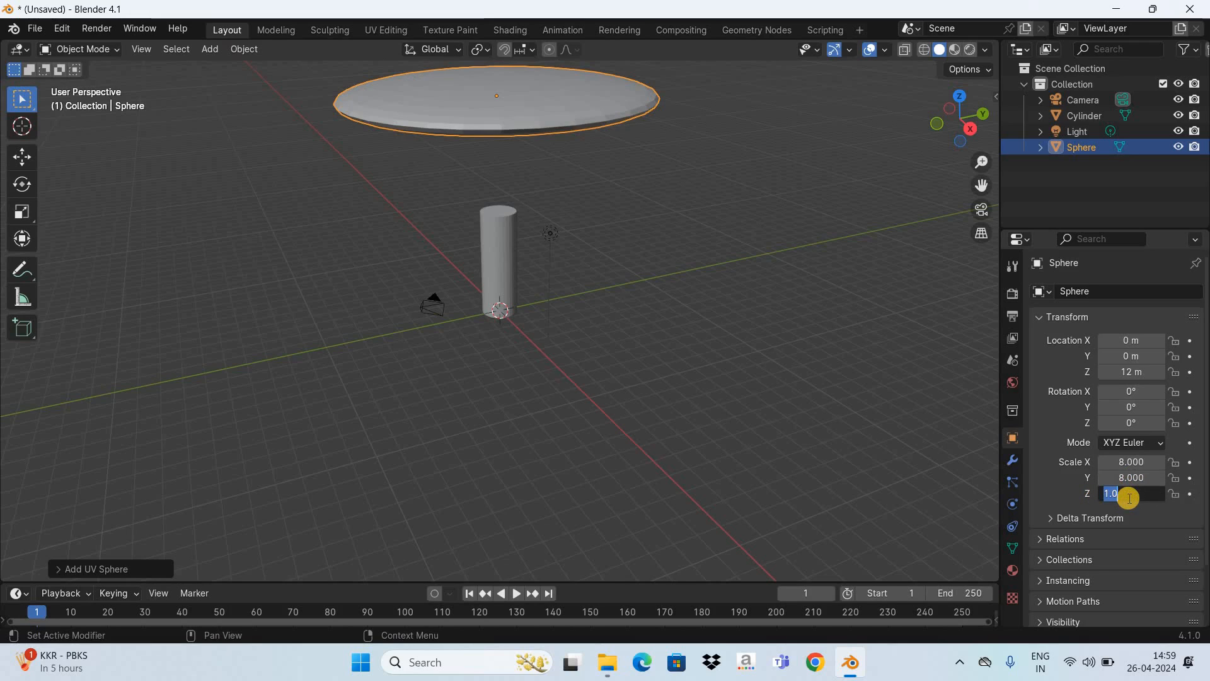
type("4")
key("Return")
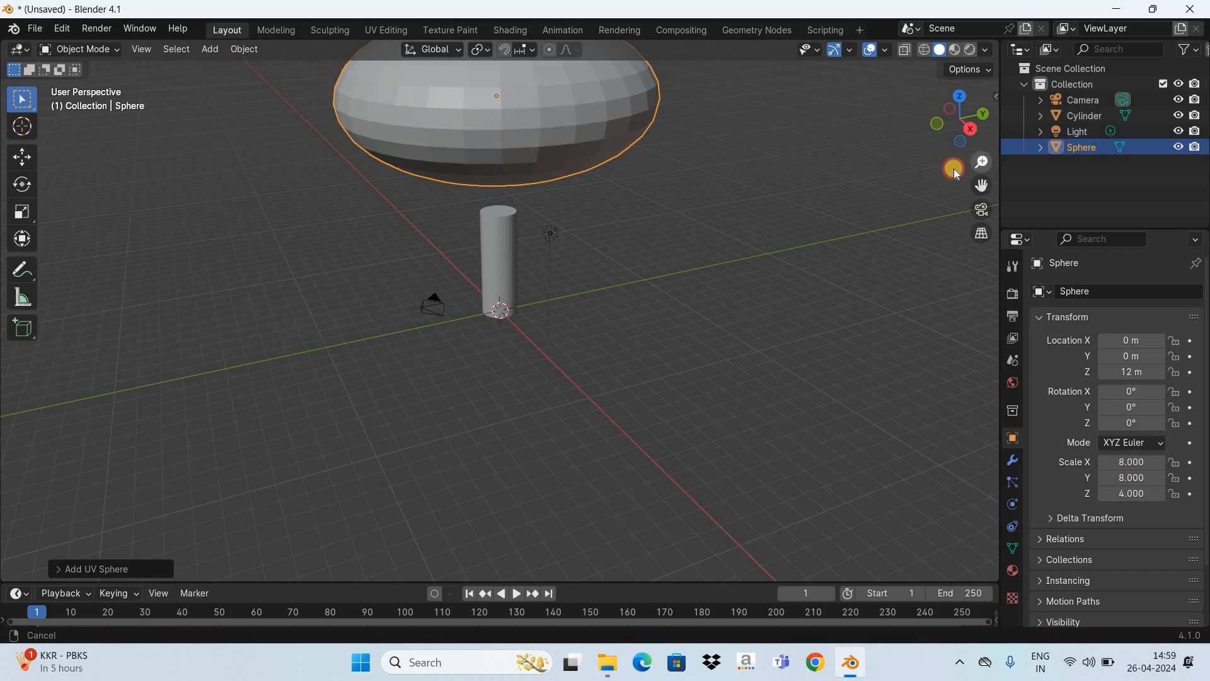
Change the scene's light to a Sun light and set its strength to 2.
left_click_drag(977, 163, 552, 240)
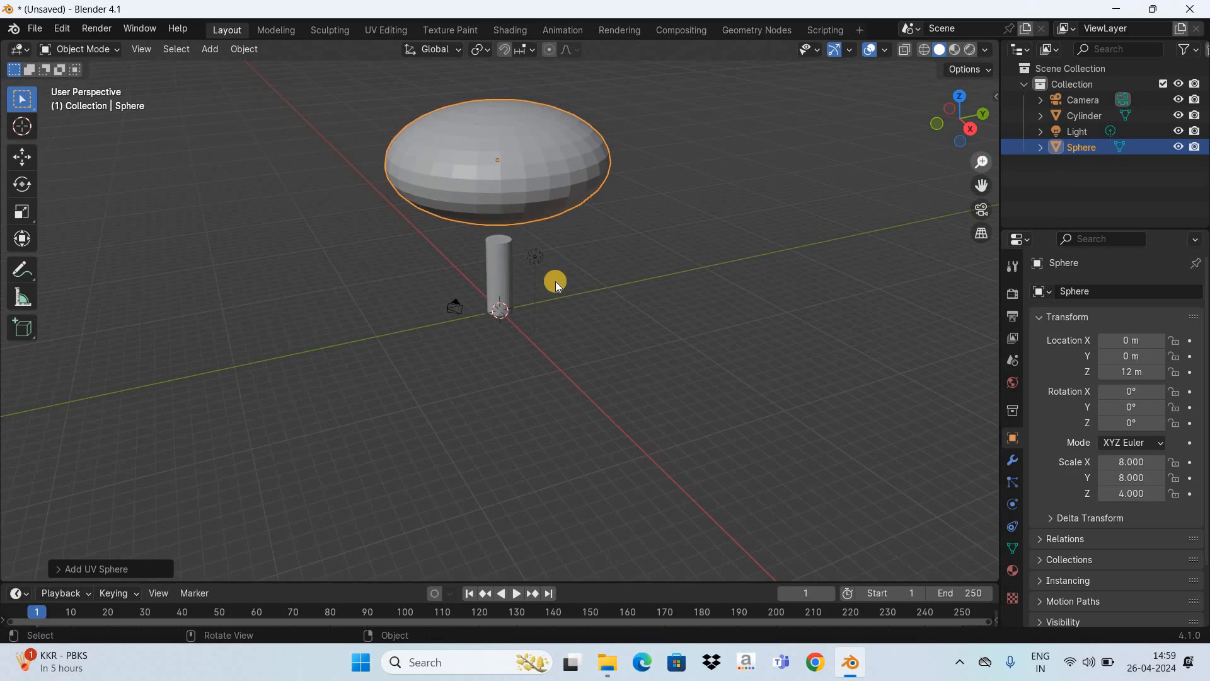
left_click(536, 255)
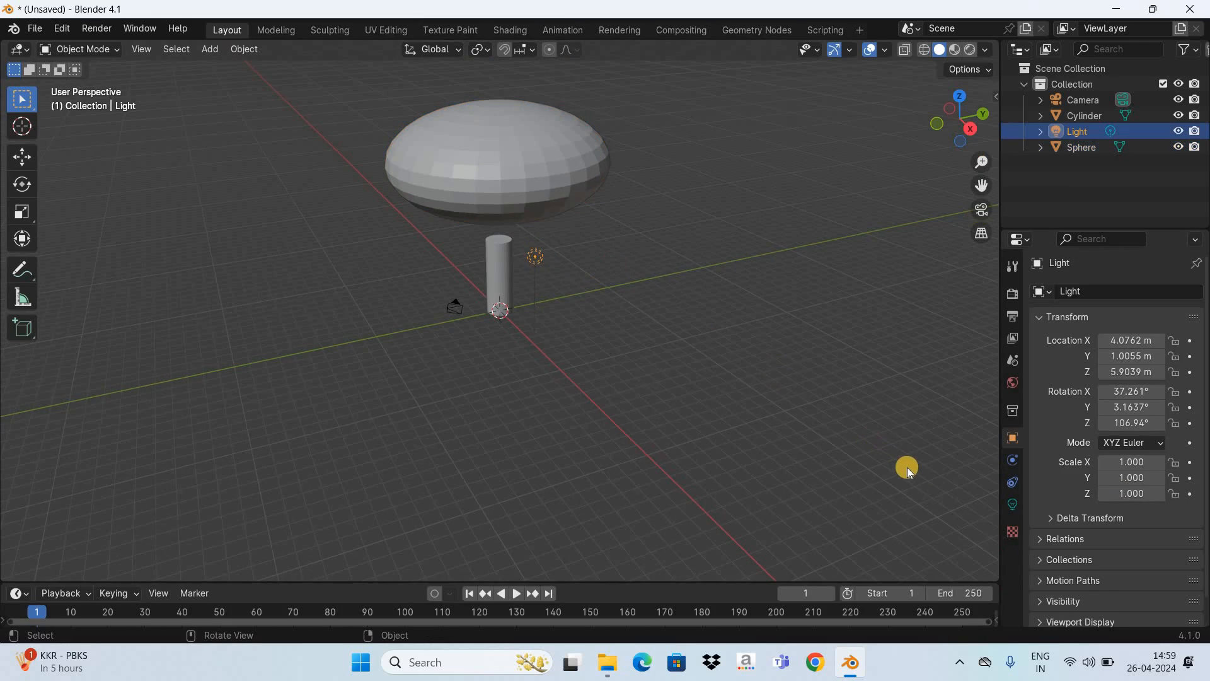
left_click(1011, 502)
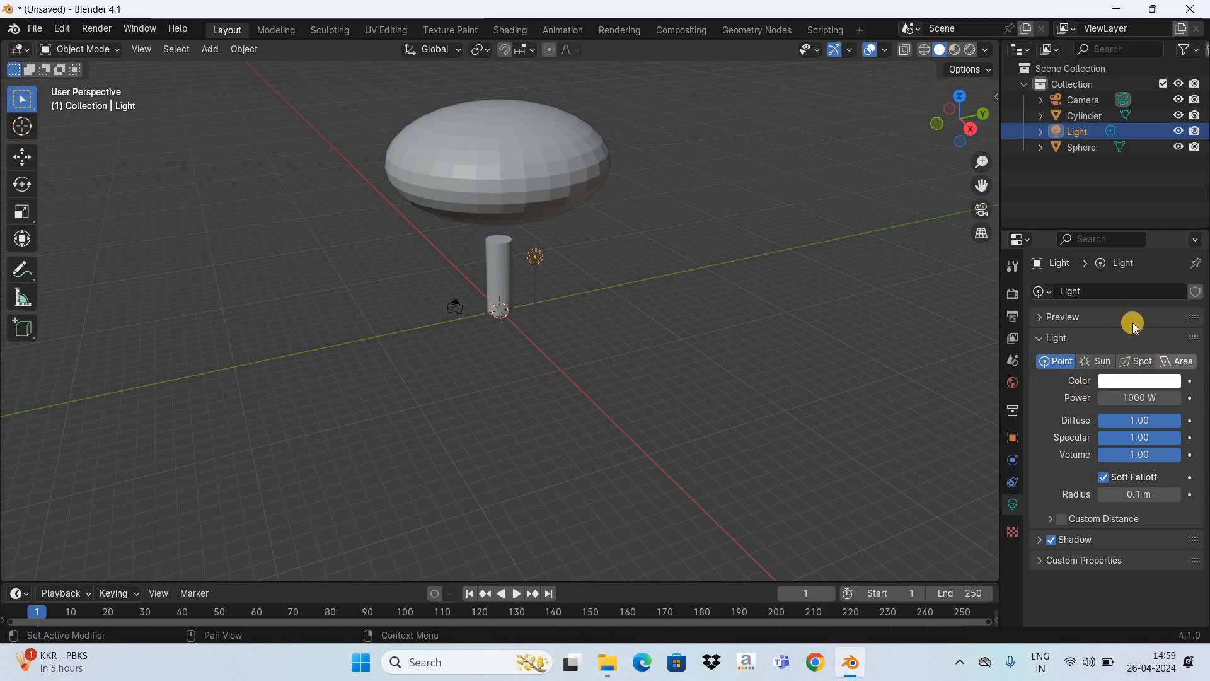
left_click(1100, 362)
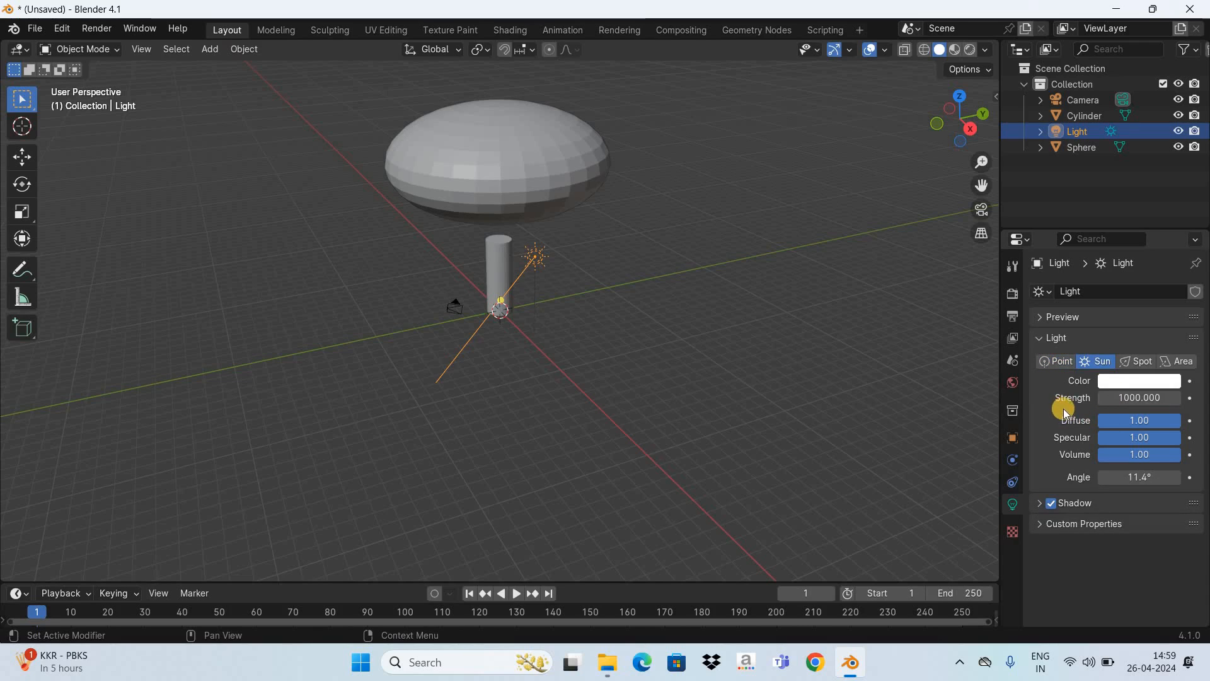
left_click(1134, 398)
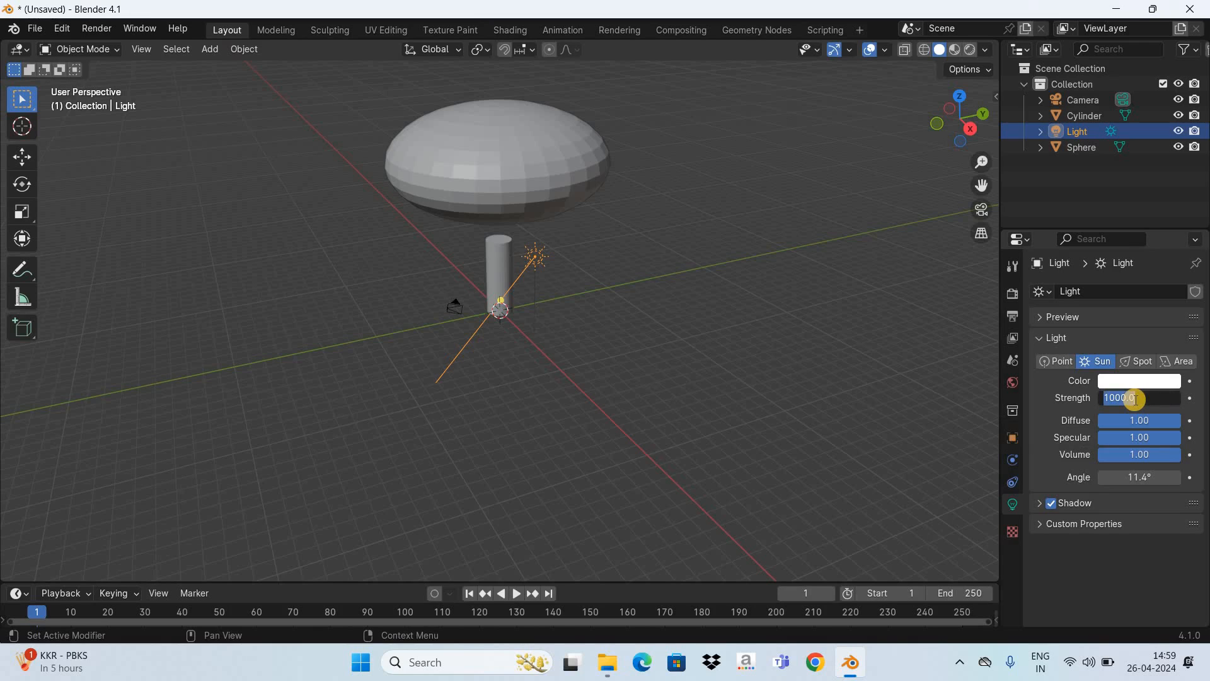
type("2.")
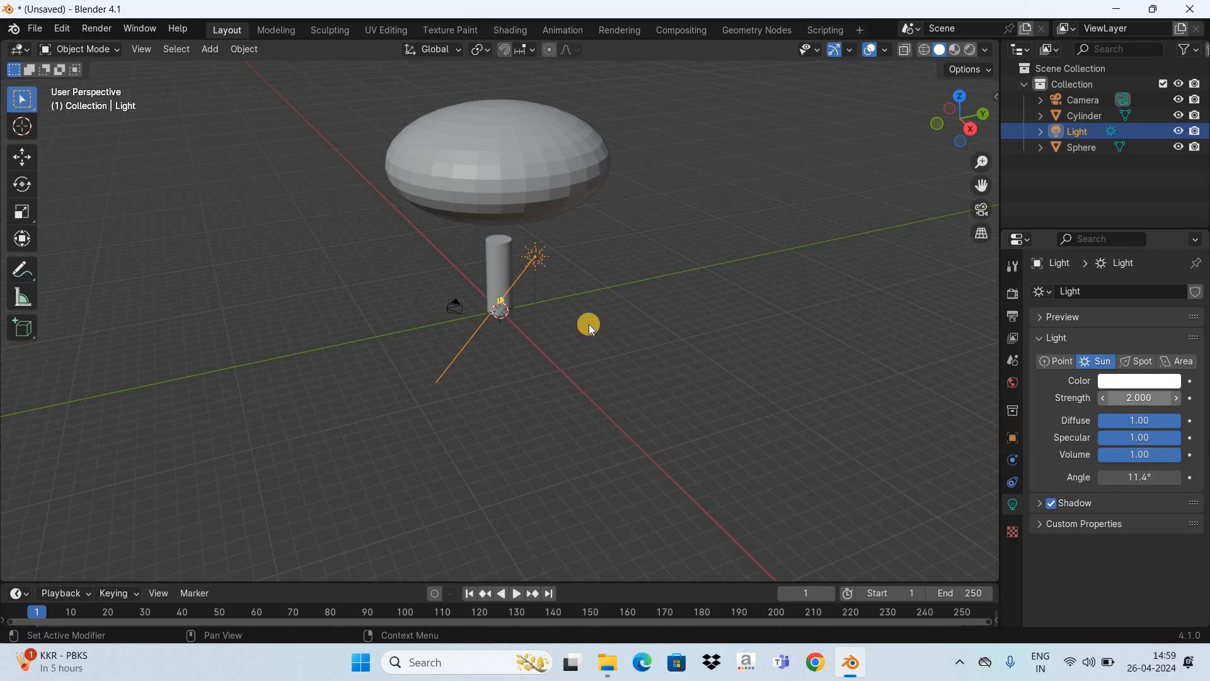
key("Return")
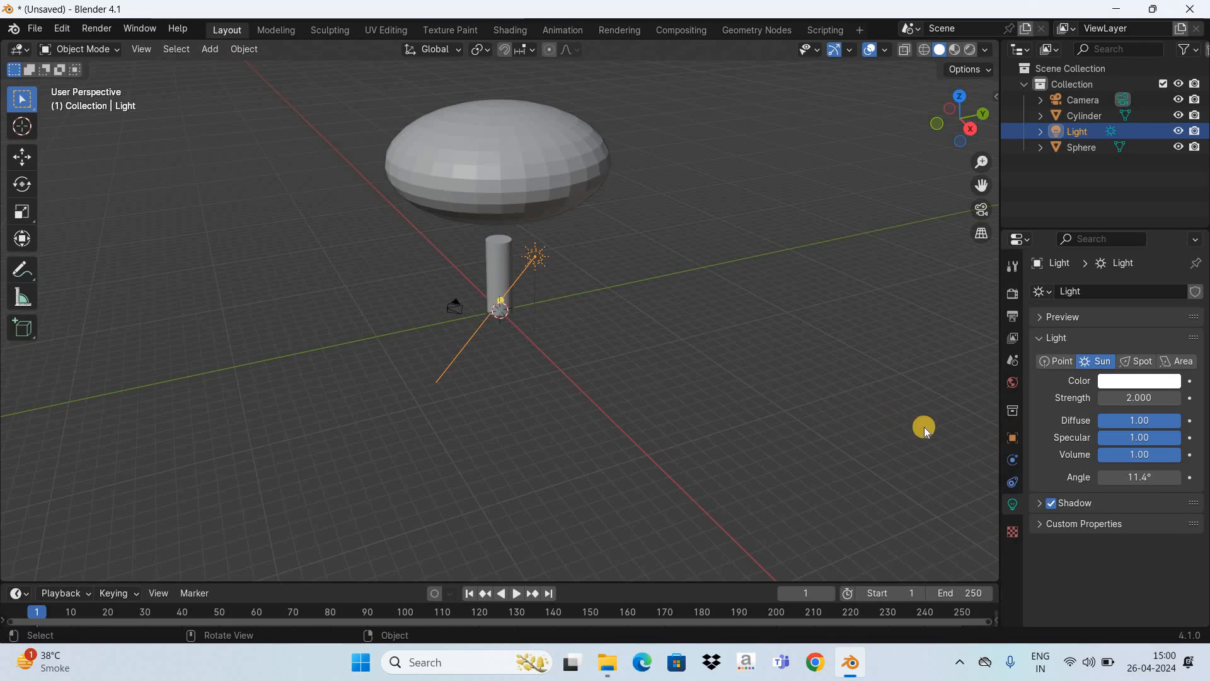
Move the sun light high above the objects by setting its Z location to 100 m.
left_click(1007, 438)
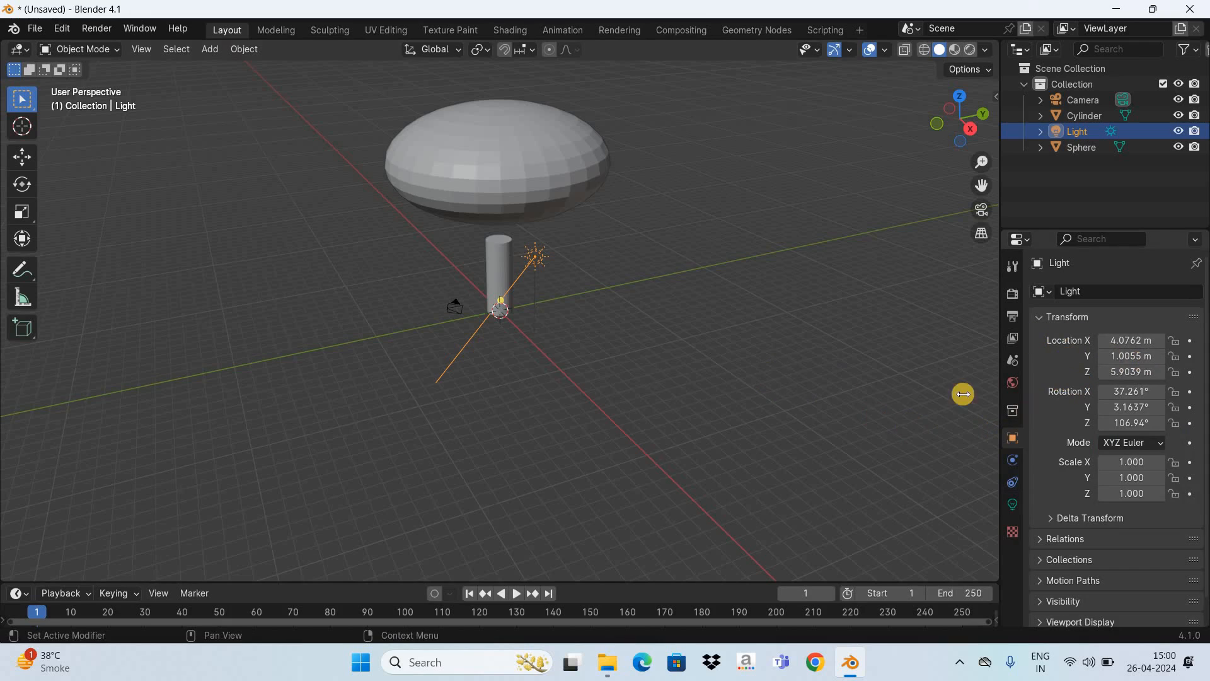
left_click(1135, 371)
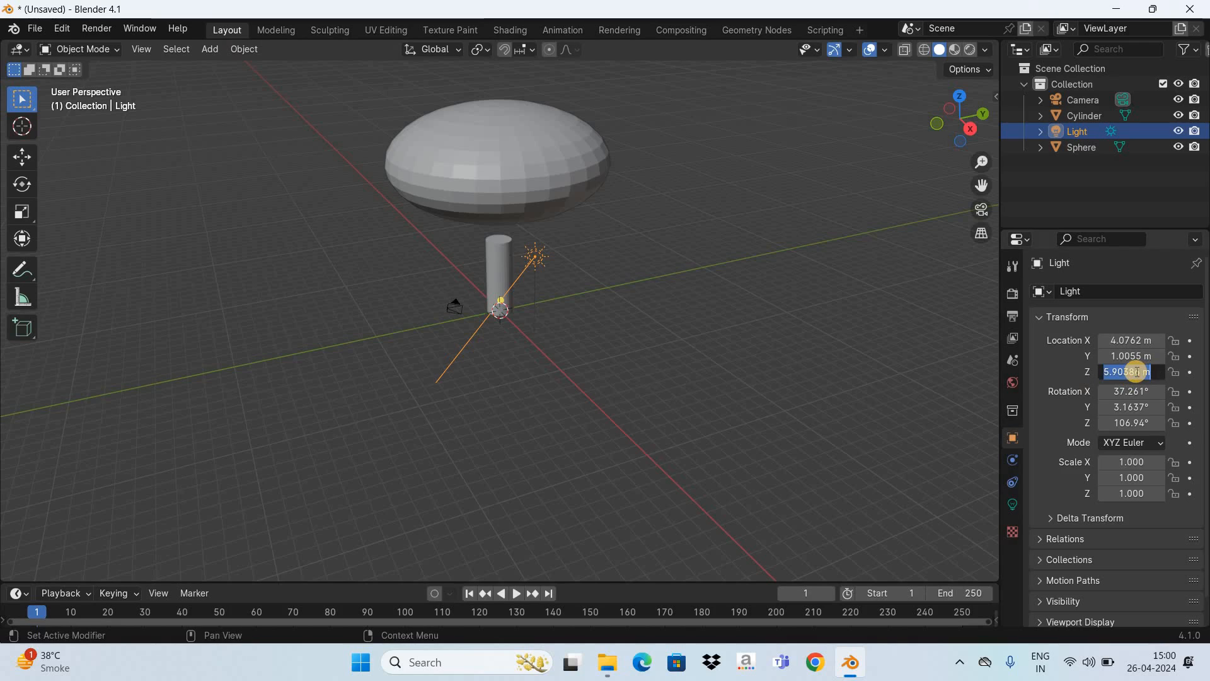
type("100")
key("Return")
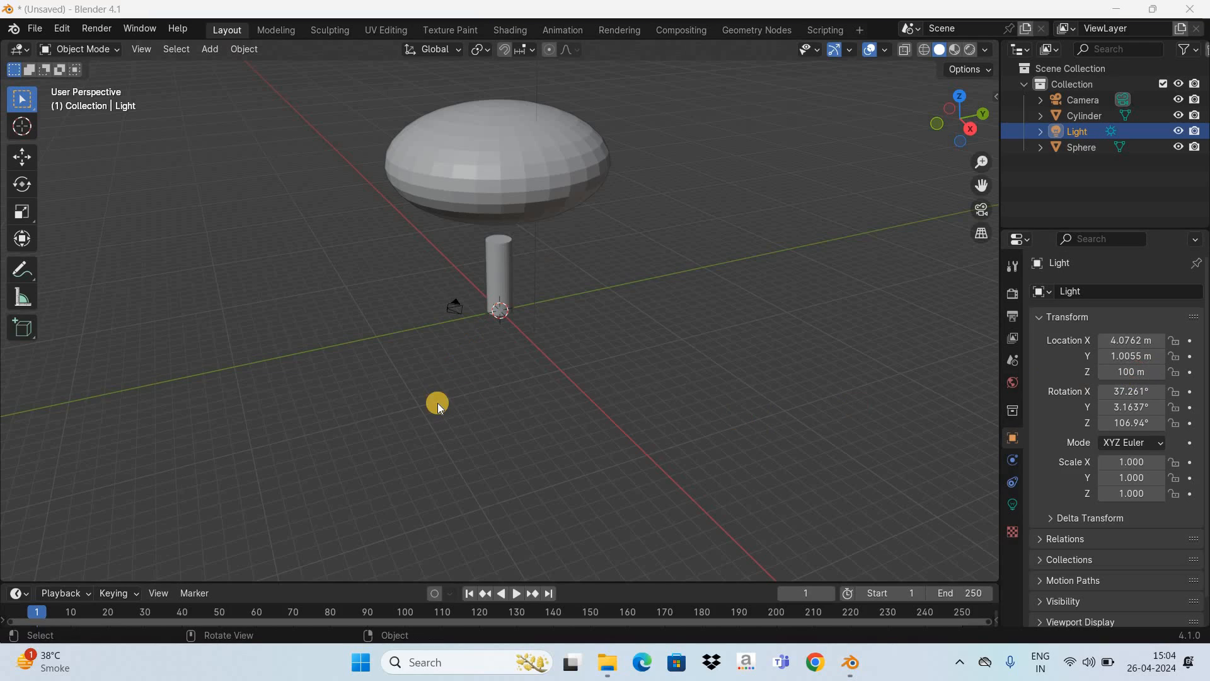
Switch the viewport to rendered shading and create a new material for the cylinder.
left_click(969, 51)
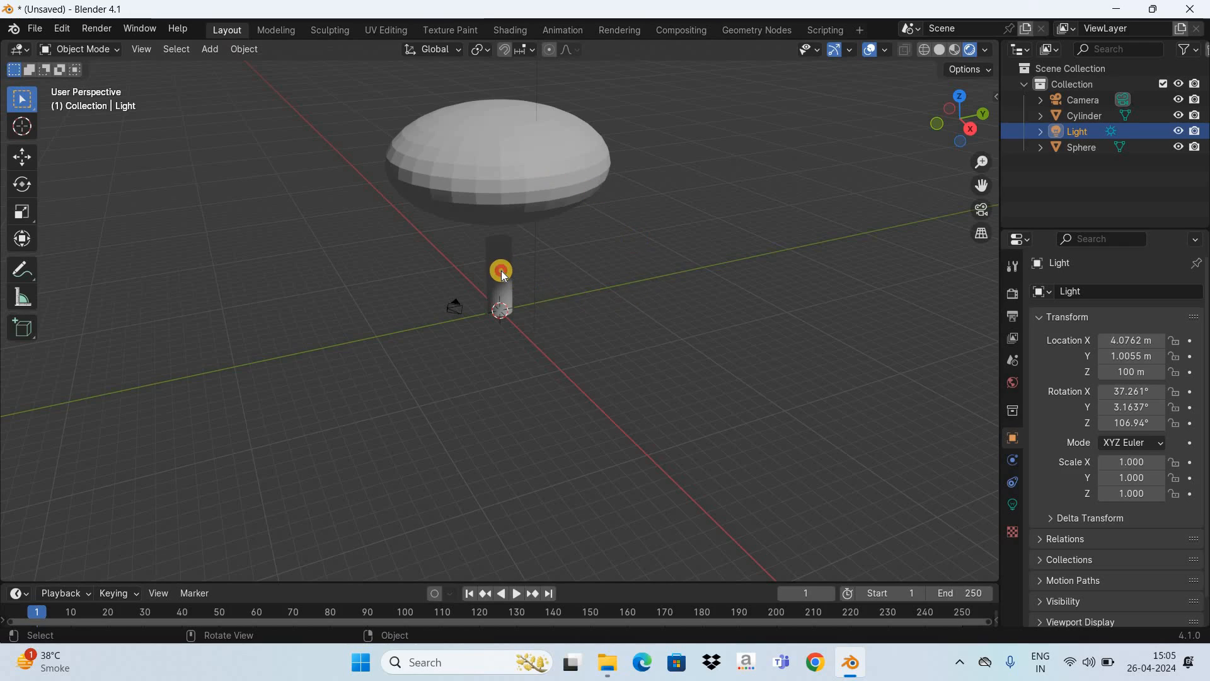
left_click(502, 275)
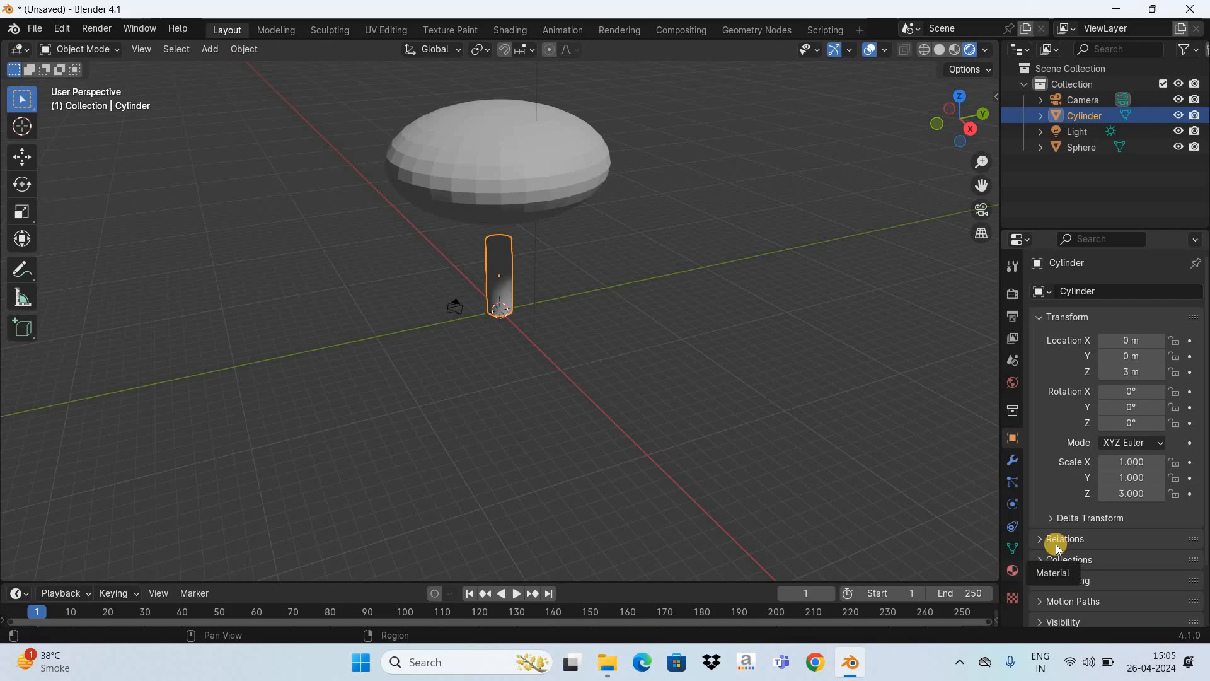
left_click(1011, 570)
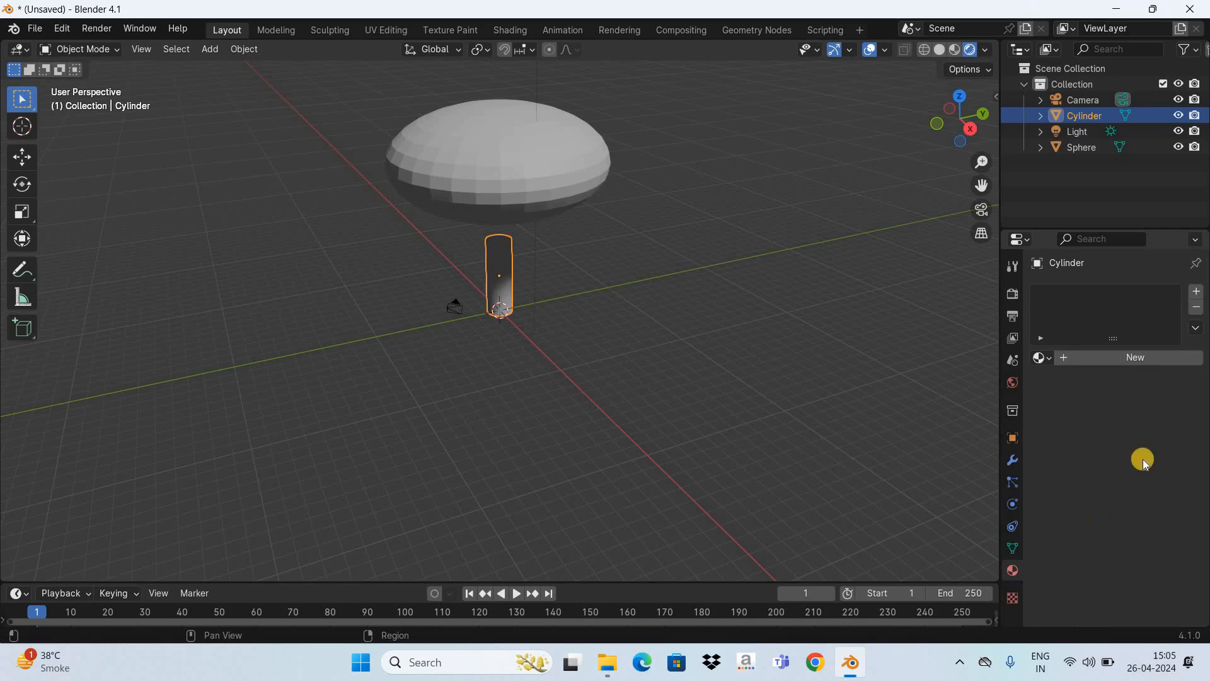
left_click(1156, 357)
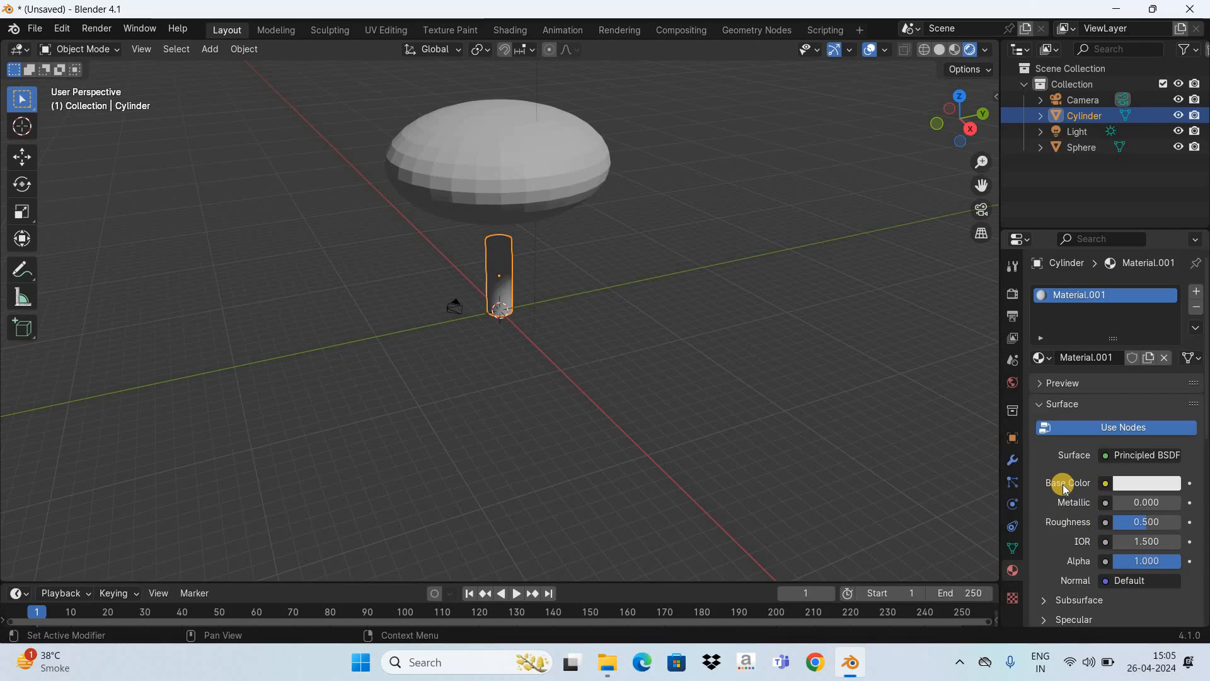
Set the cylinder material's base color to an orange-brown with hue 0.091, saturation 0.926 and value 0.906.
left_click(1139, 482)
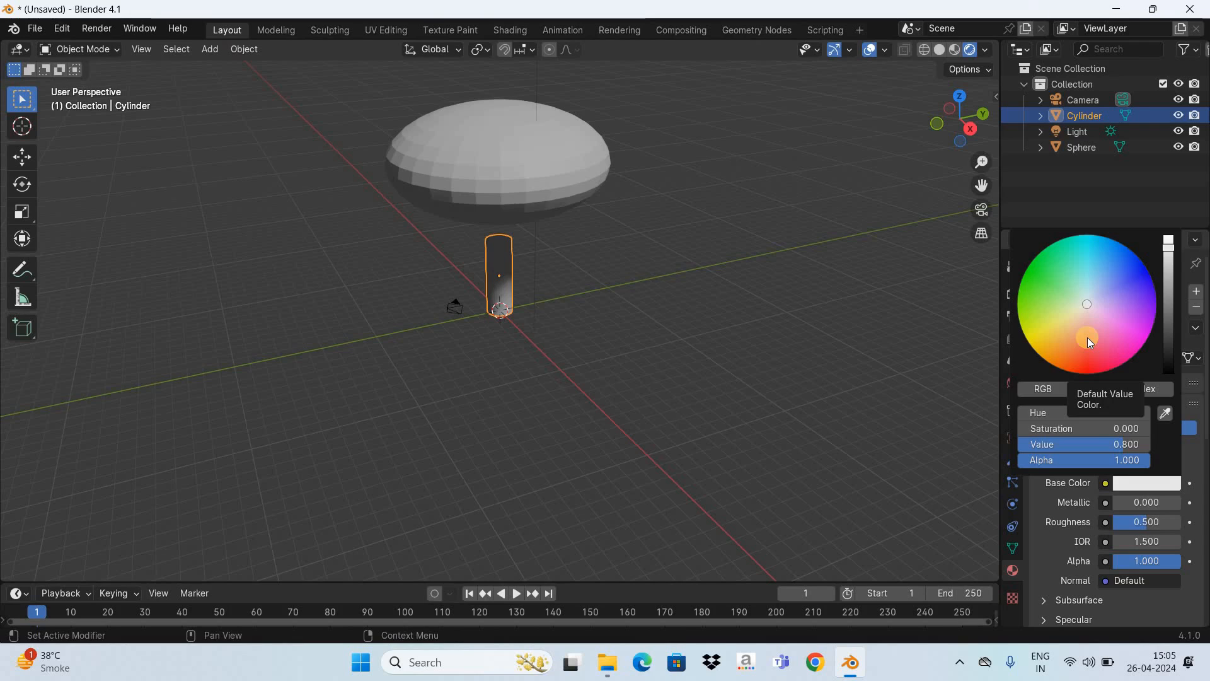
left_click(1116, 412)
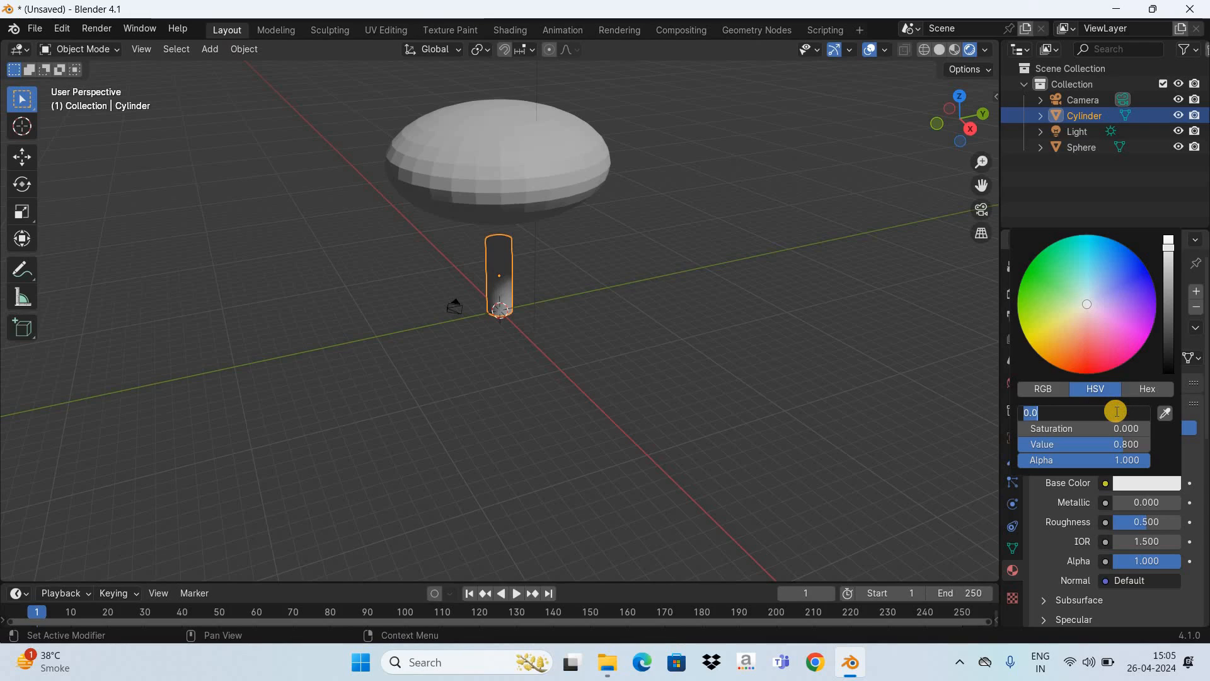
type("0.091")
left_click(1132, 428)
left_click(1132, 429)
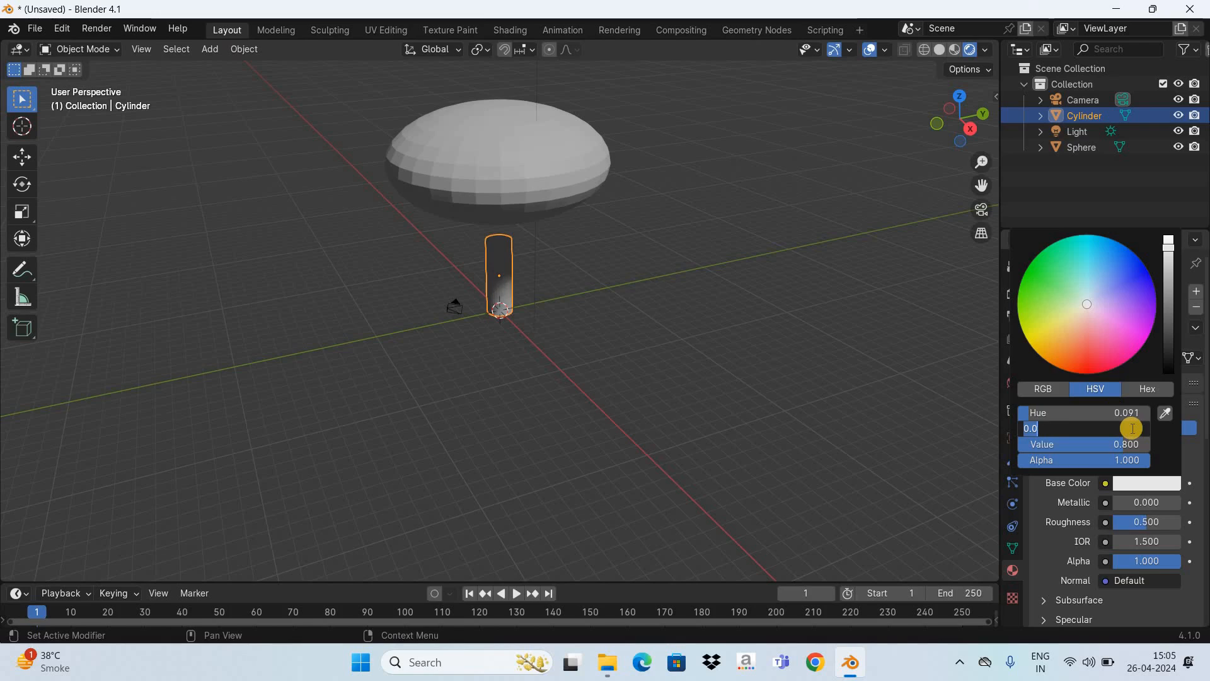
type("0.926")
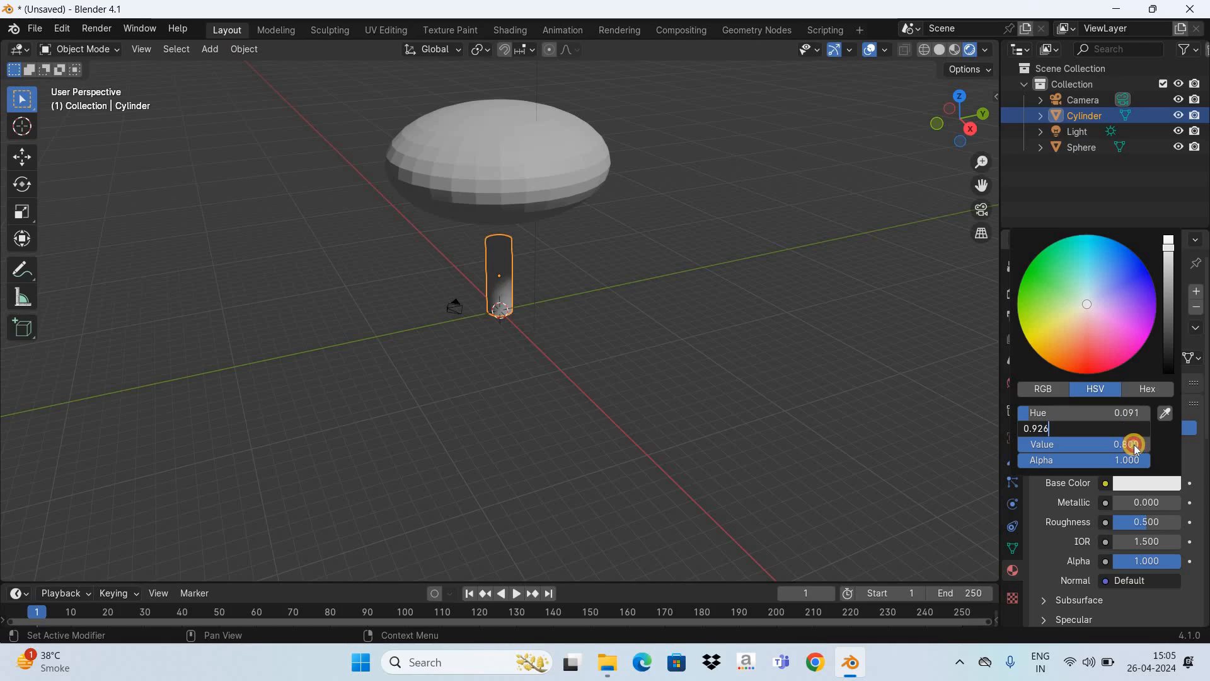
key("Return")
double_click(1133, 445)
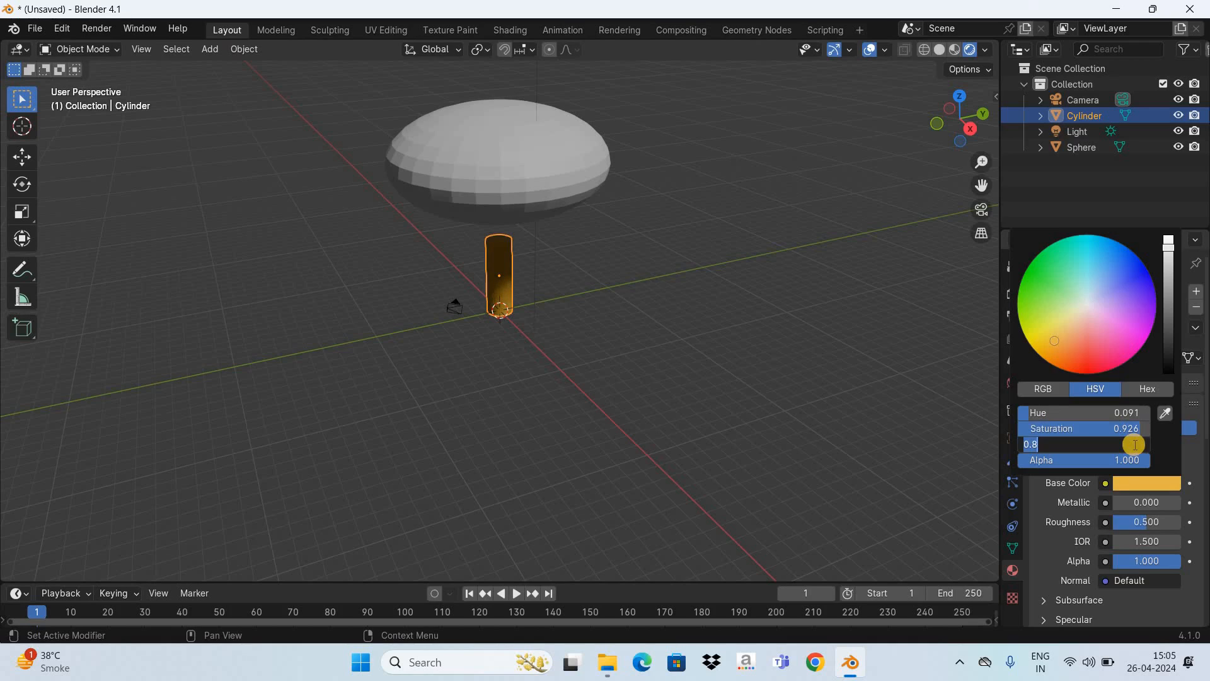
type("0.906")
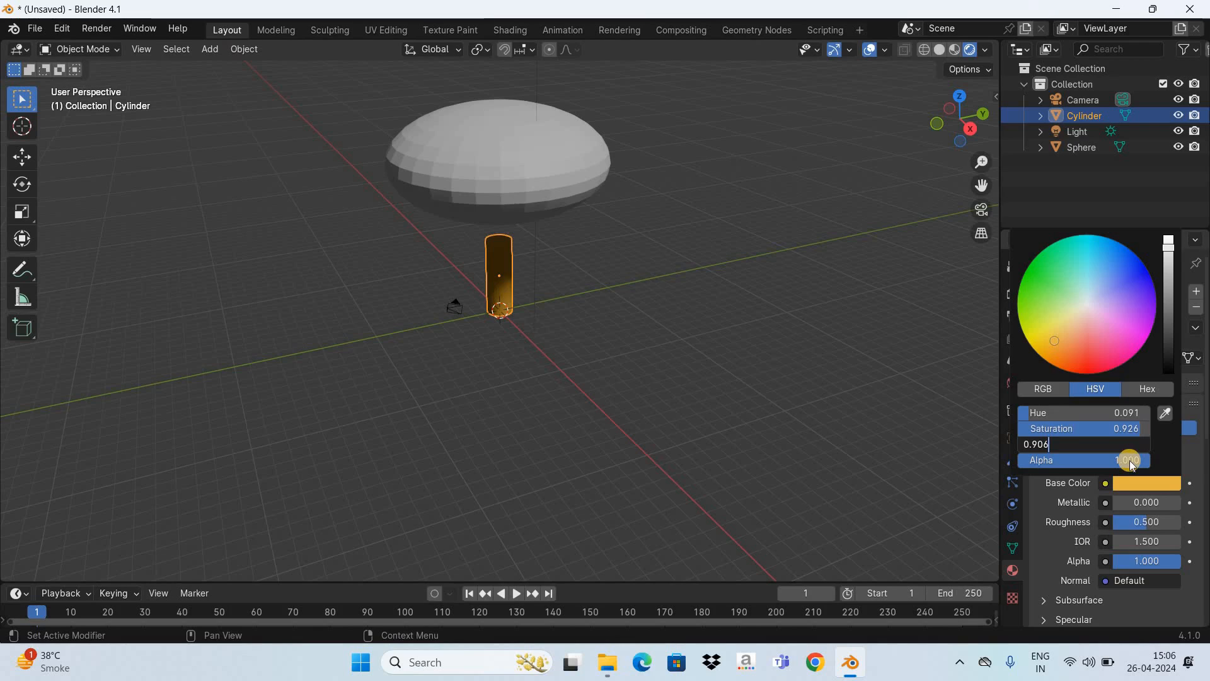
key("Return")
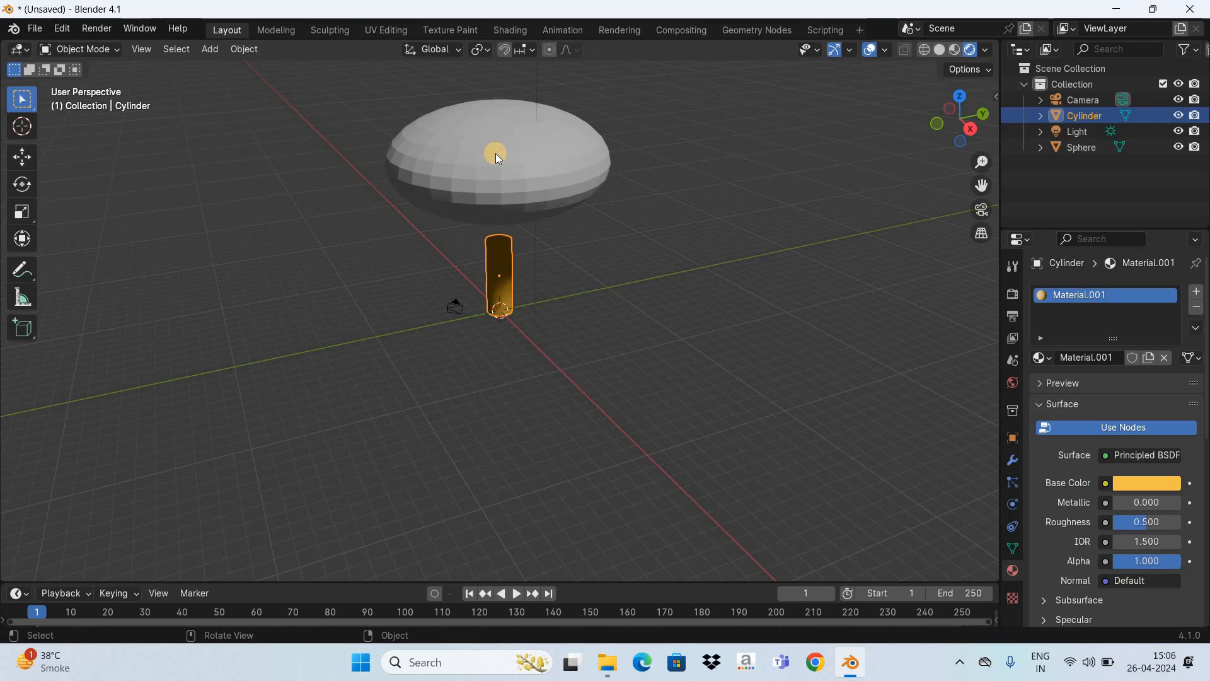
Create a new material for the flattened sphere and set its base color hue to 0.380.
left_click(598, 186)
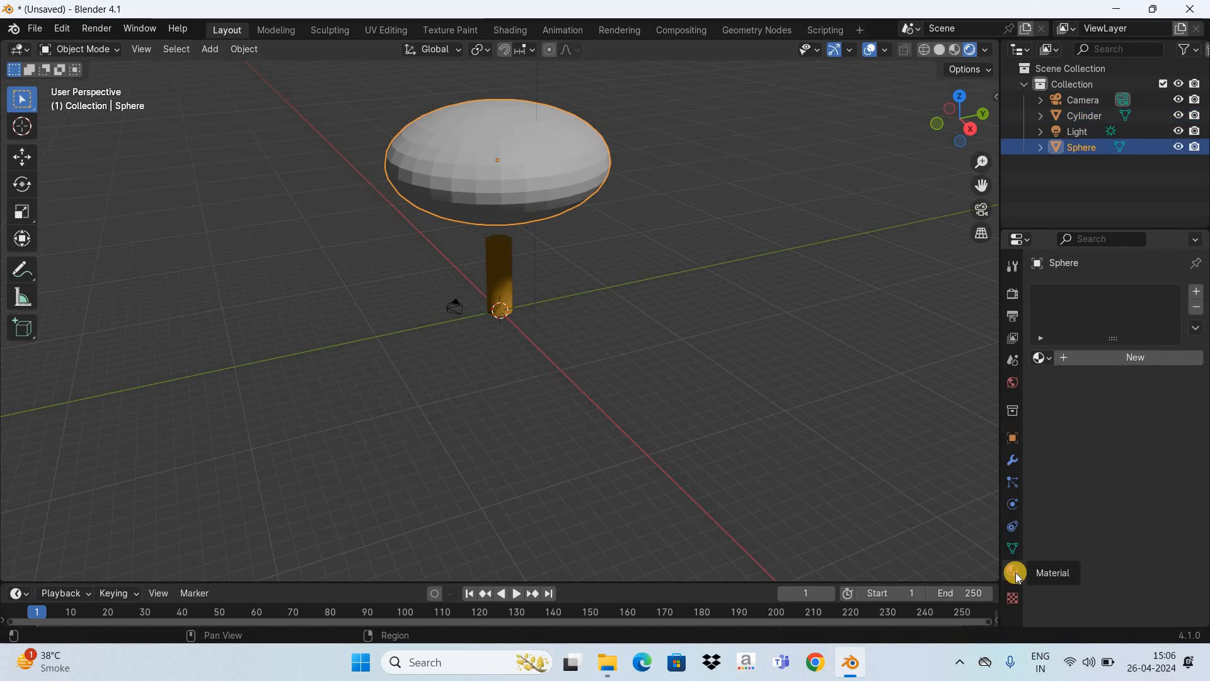
left_click(1168, 354)
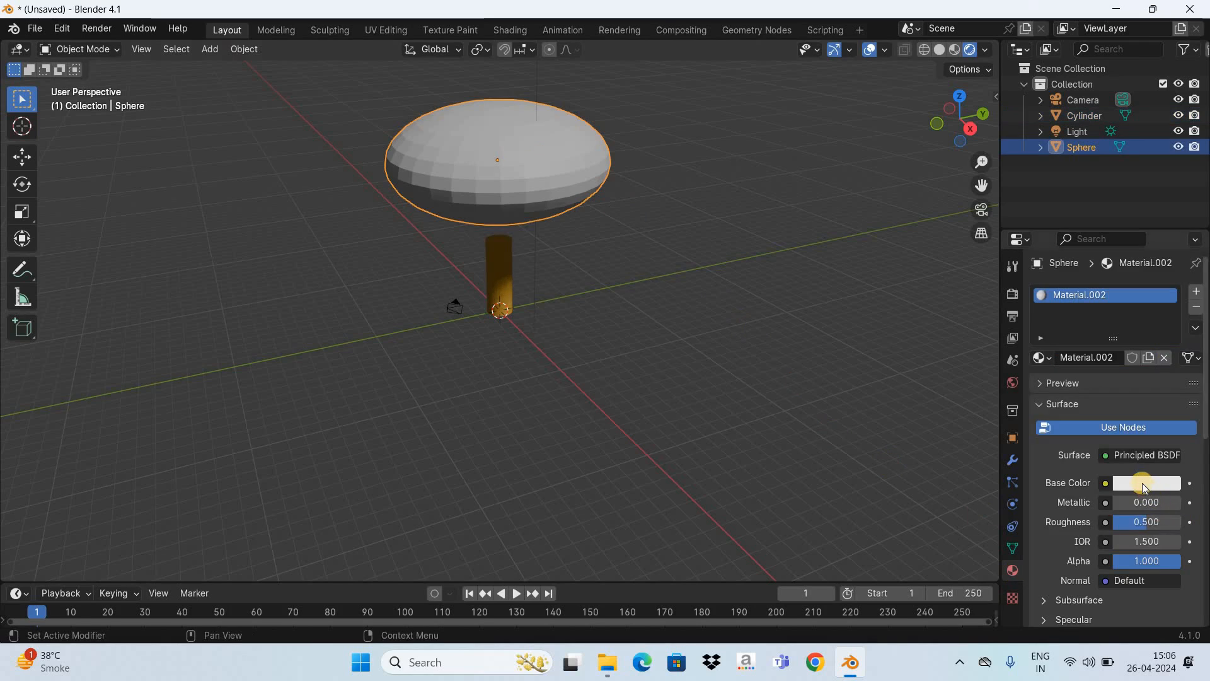
left_click(1142, 482)
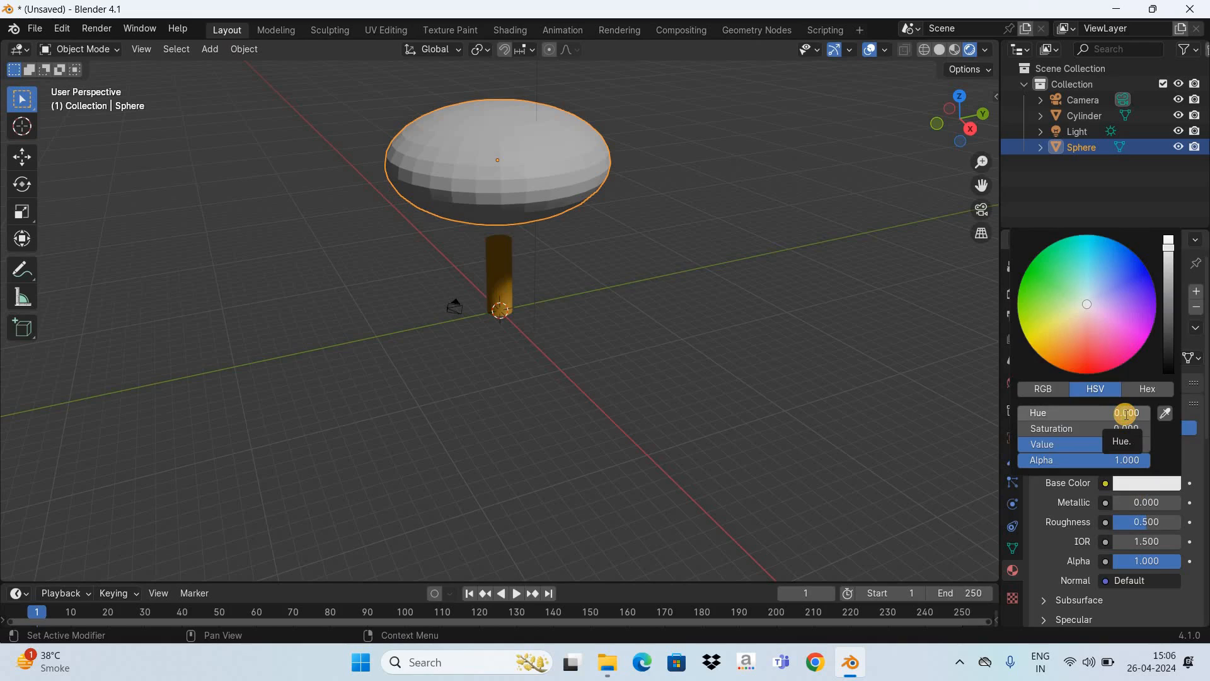
left_click(1126, 413)
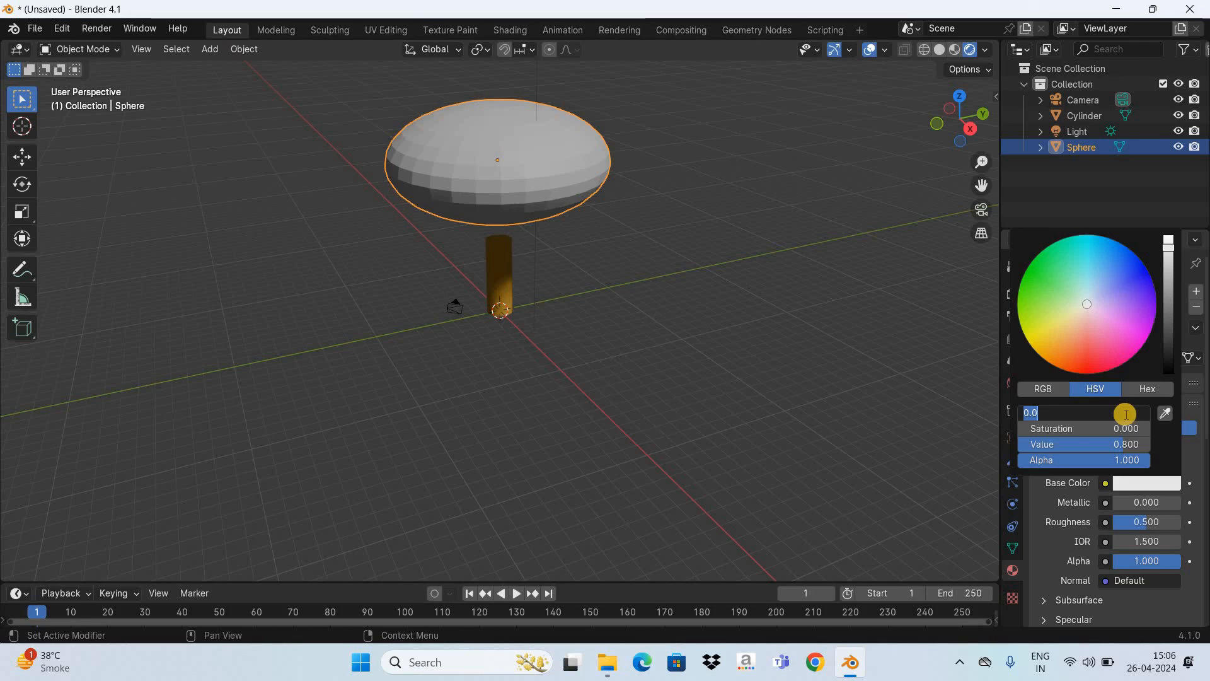
type("0.380")
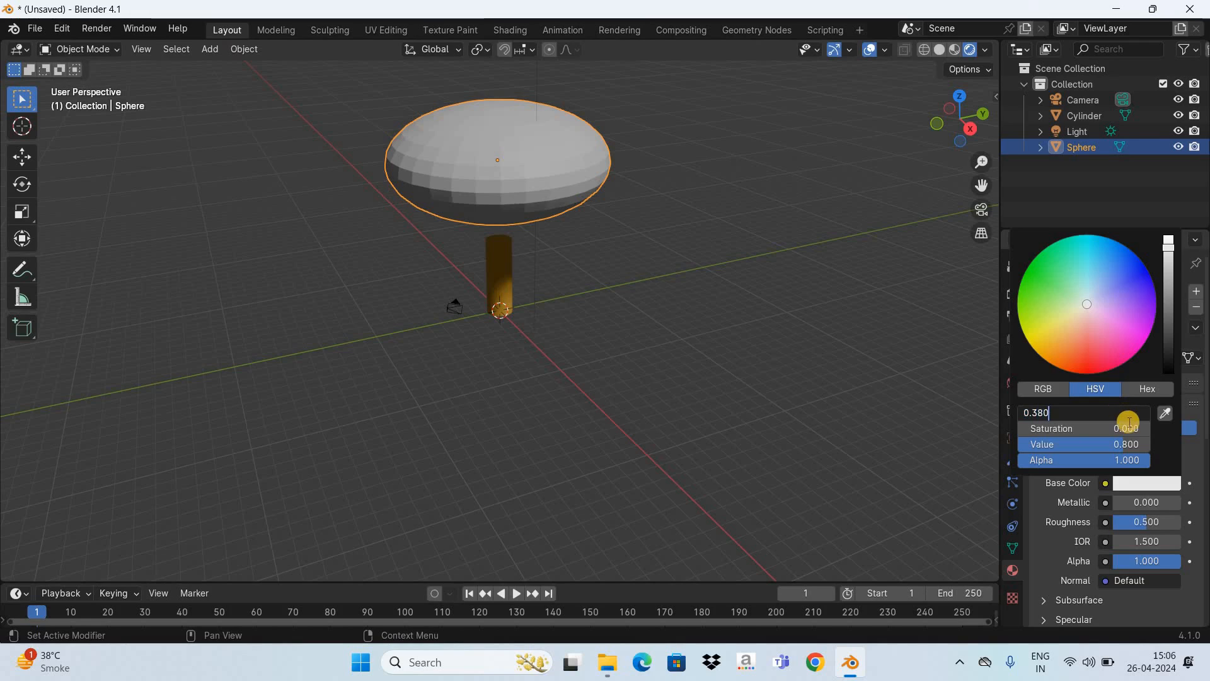
key("Return")
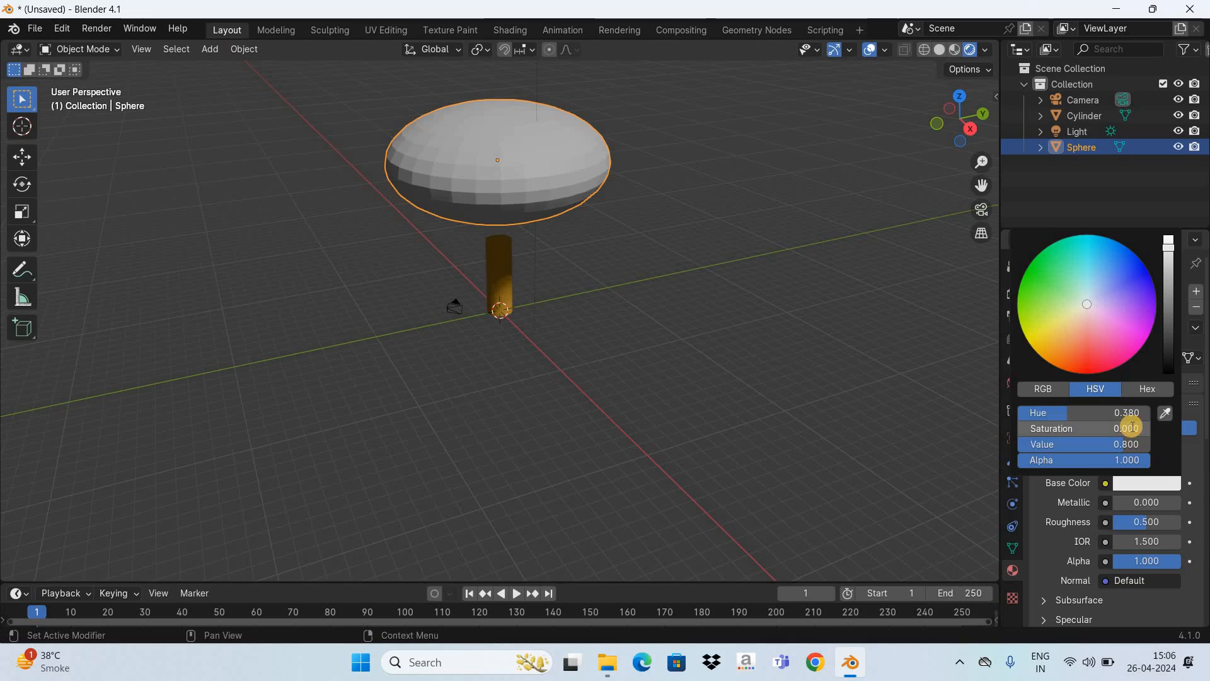
Set the sphere's base color saturation to 0.956 and value to 0.640 for a green canopy.
left_click(1131, 427)
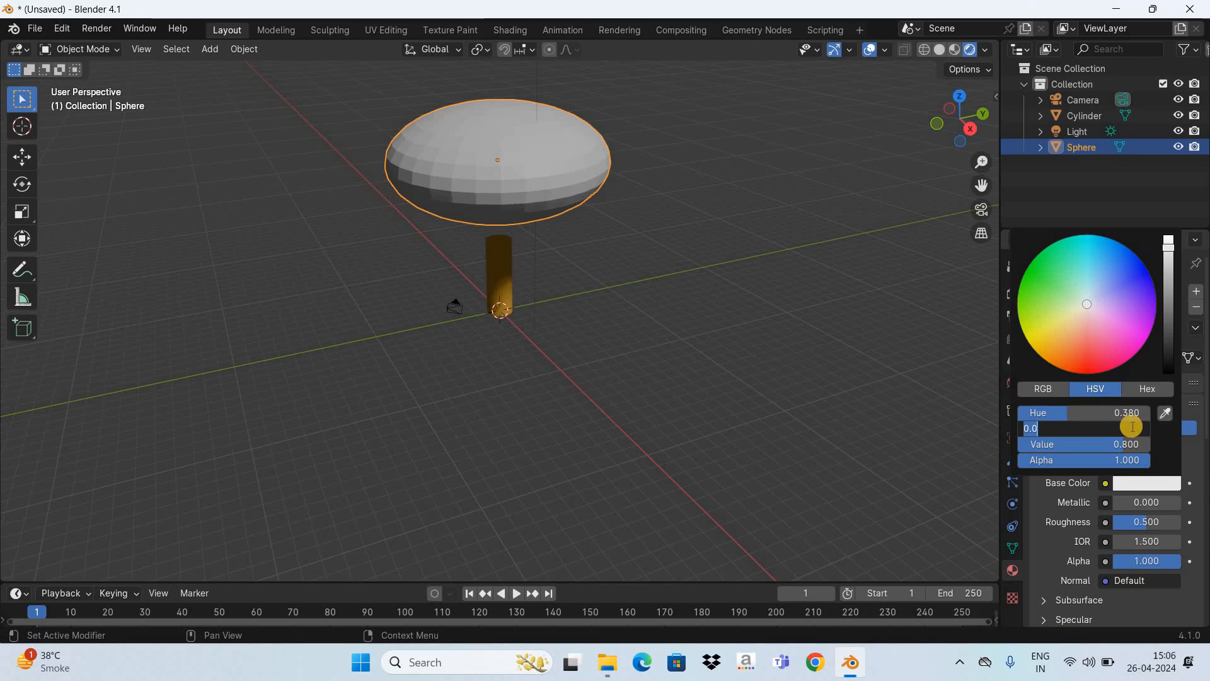
type("0.956")
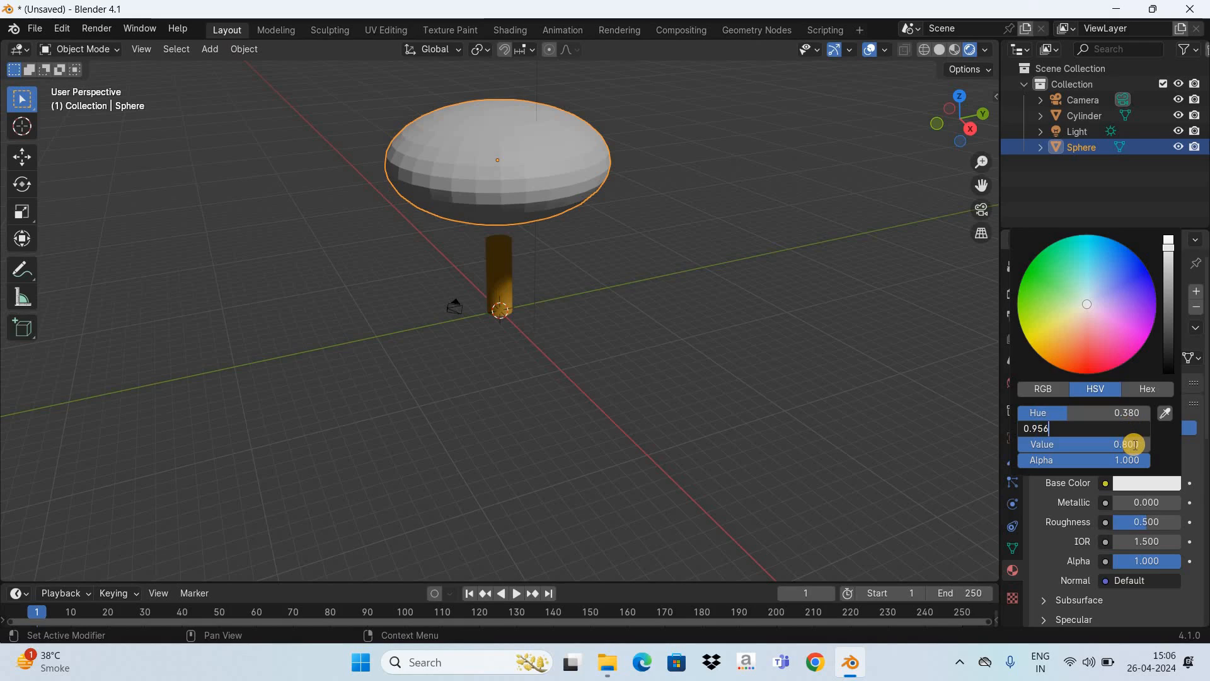
key("Return")
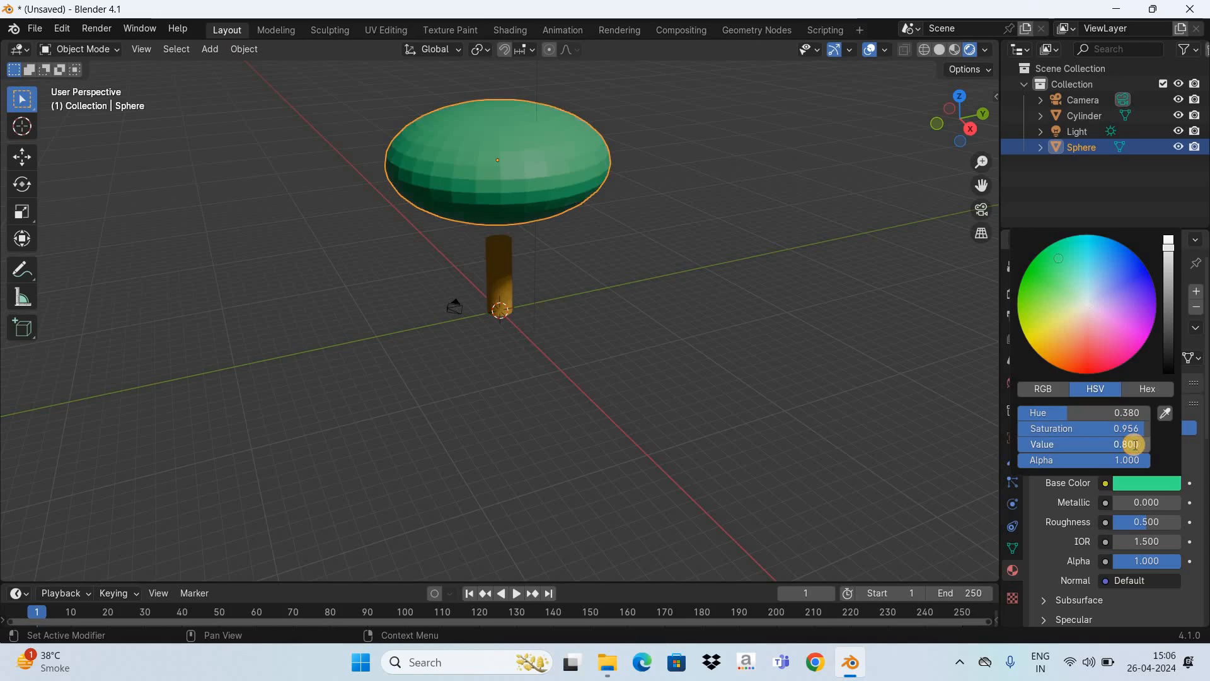
left_click(1134, 445)
type("0.")
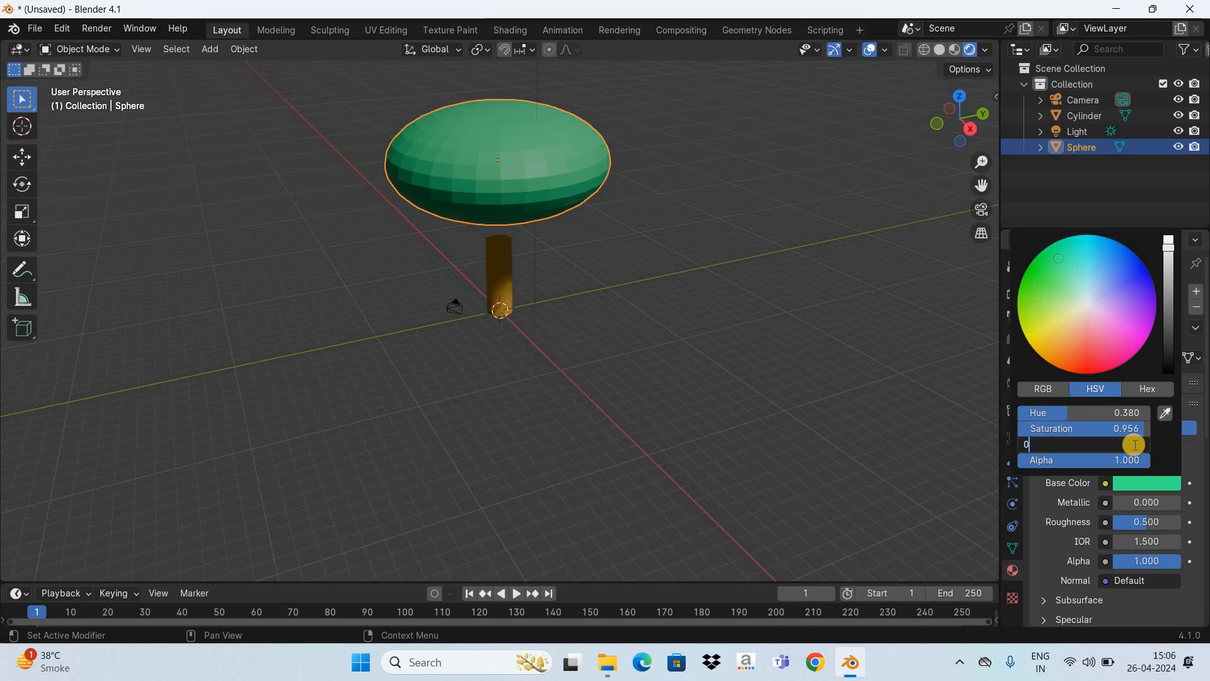
type("640")
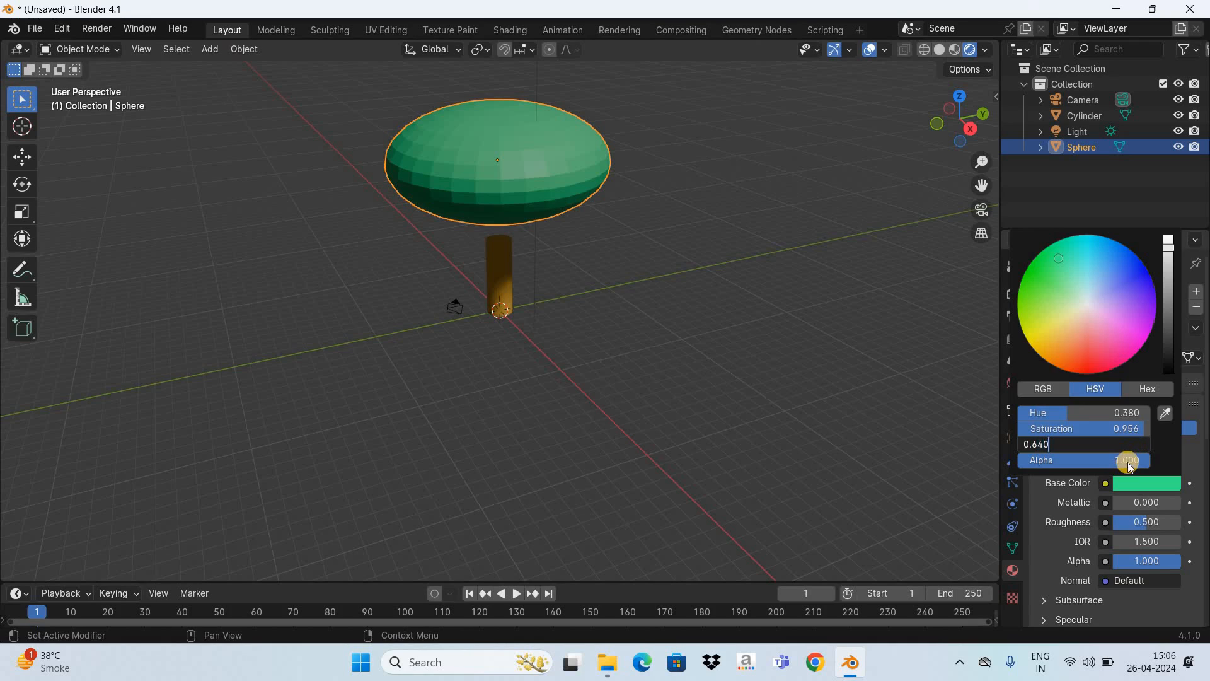
key("Return")
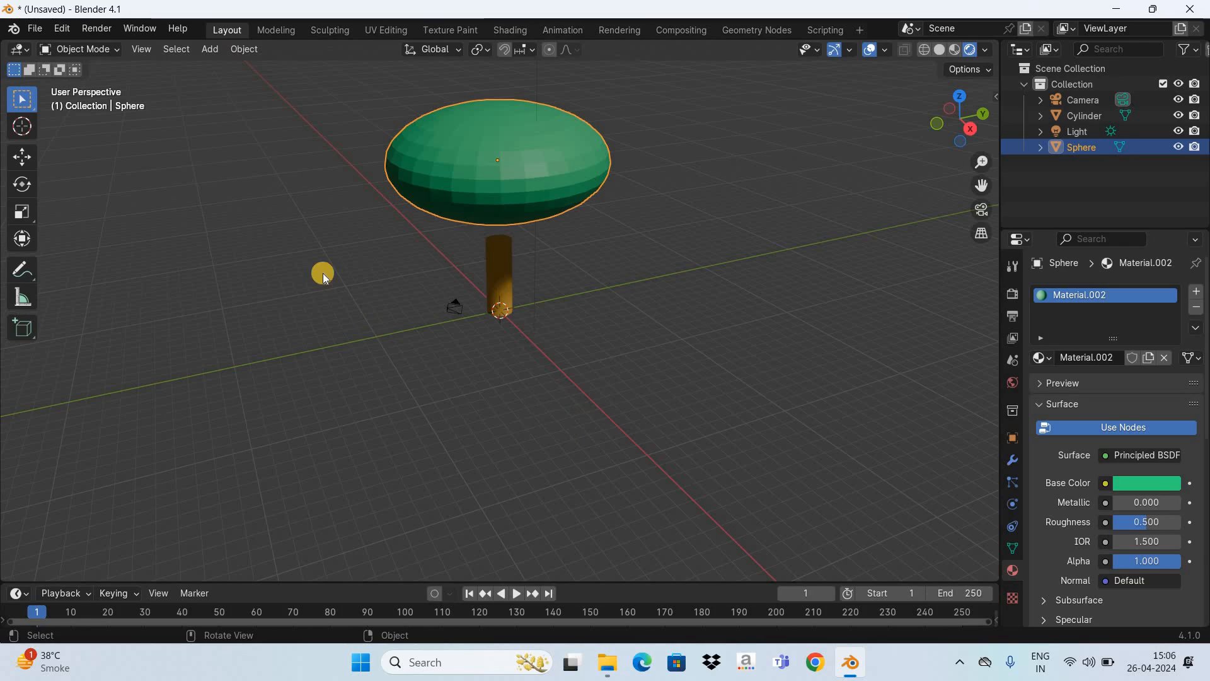
Add a plane mesh at the foot of the cylinder and enlarge it uniformly to a scale of about 34.3.
left_click(209, 55)
mouse_move(283, 66)
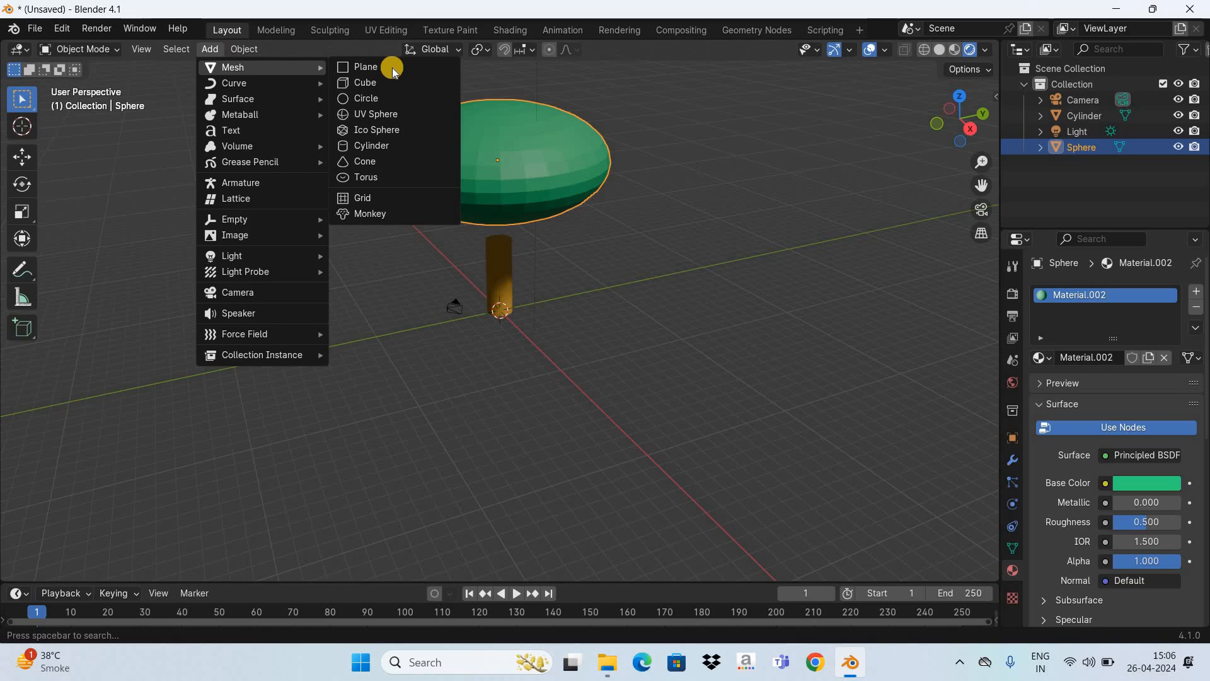
left_click(393, 68)
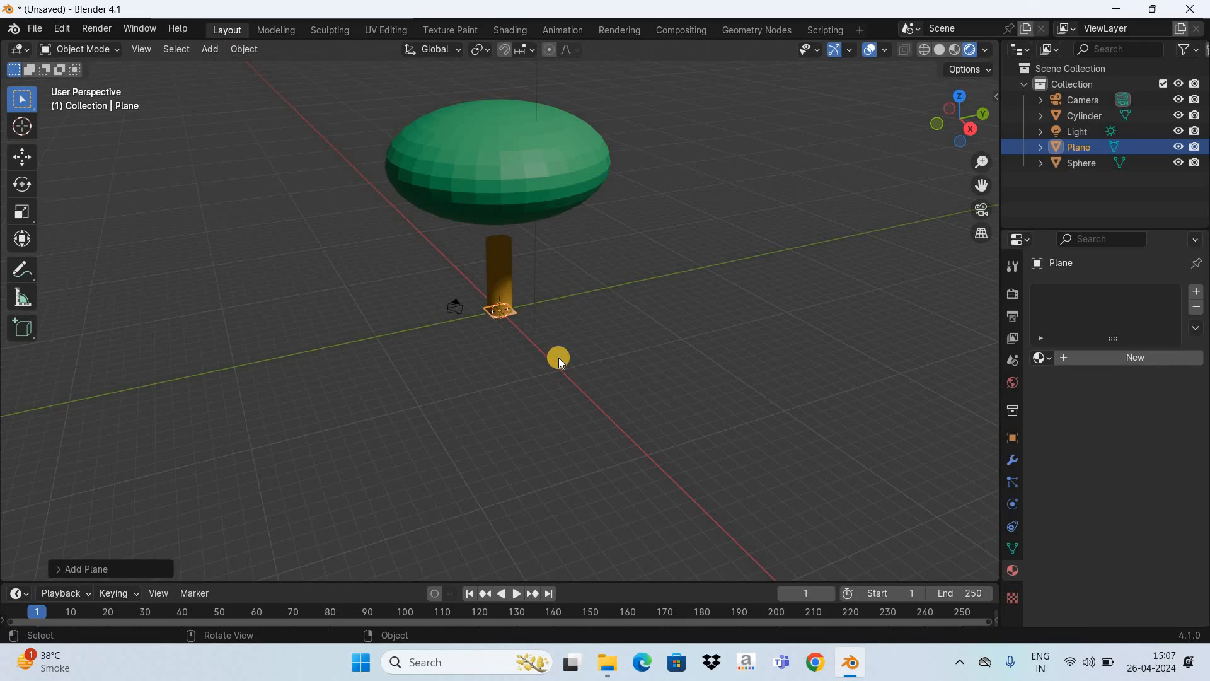
key("s")
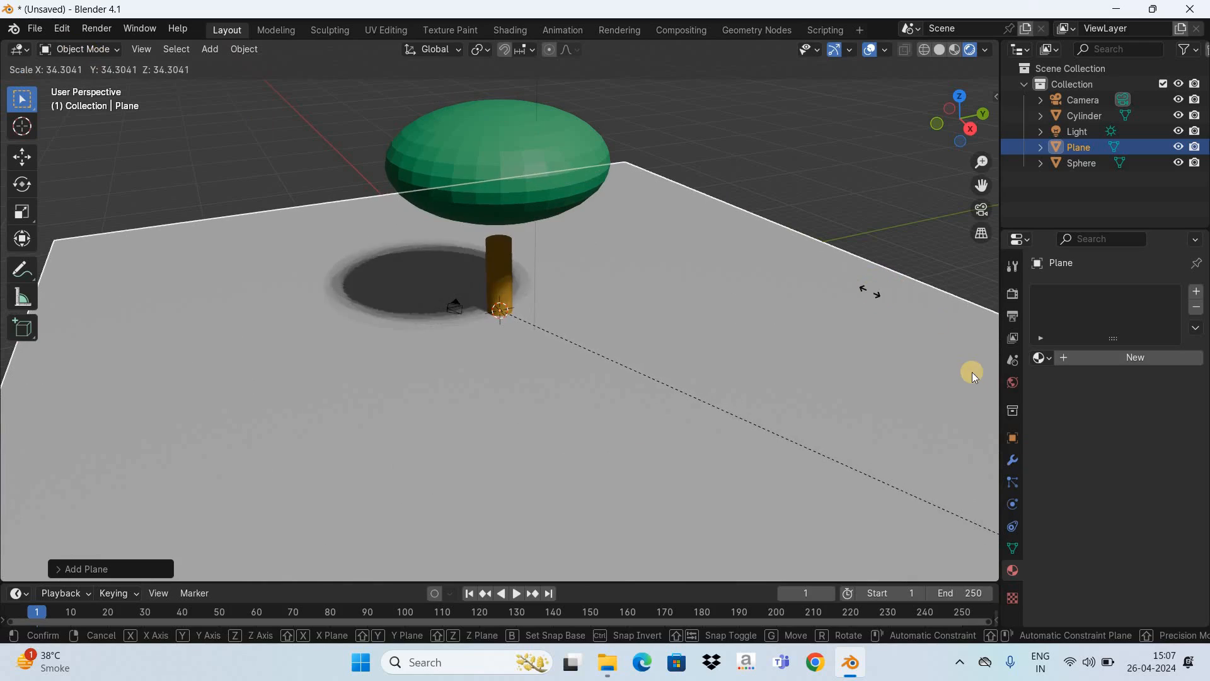
left_click(972, 372)
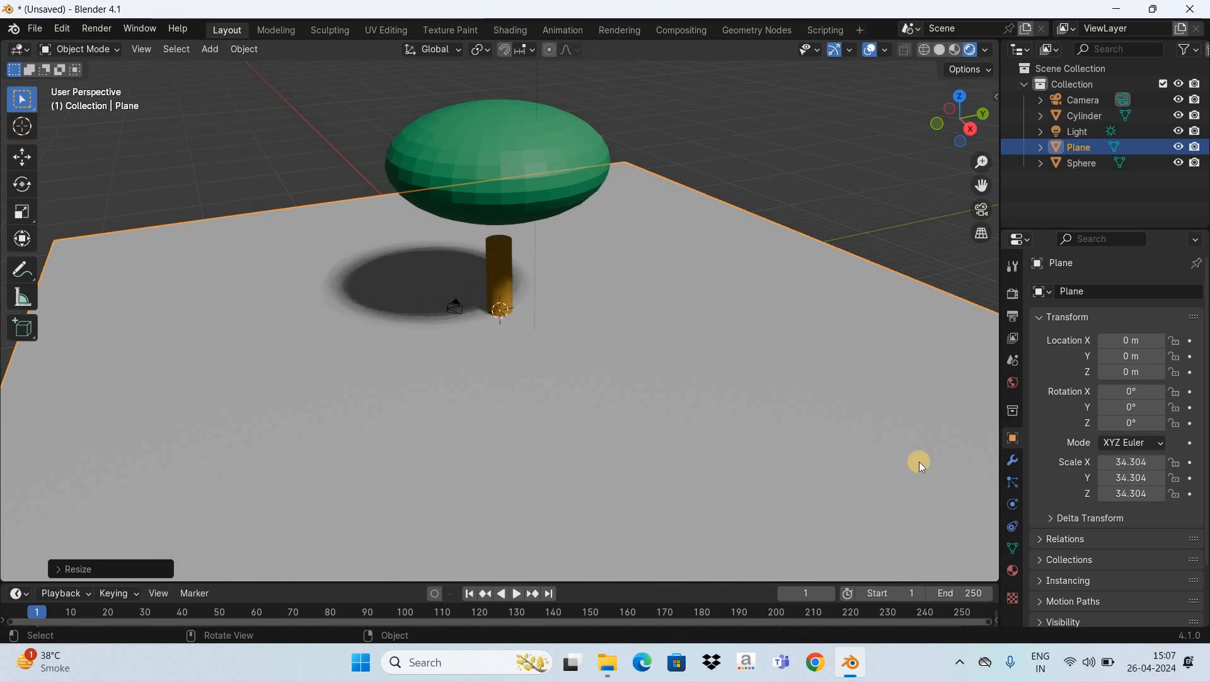
Set the ground plane's scale to 100 on the X, Y and Z axes.
left_click(1133, 462)
type("100")
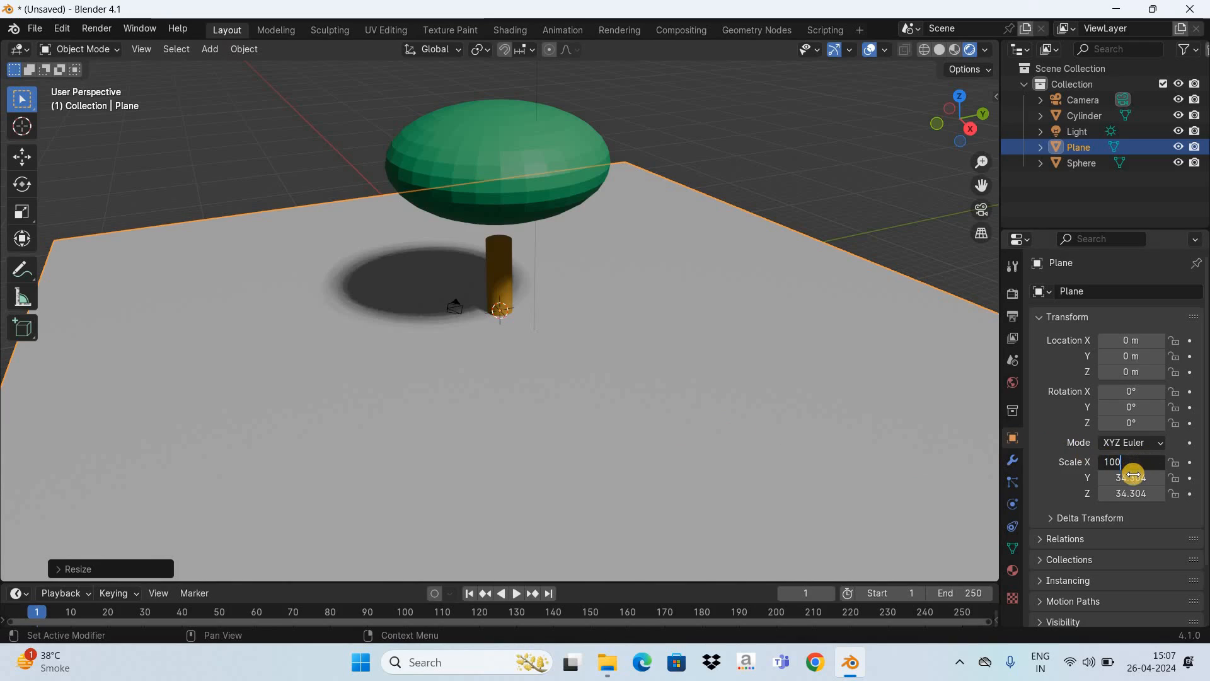
key("Return")
left_click(1132, 477)
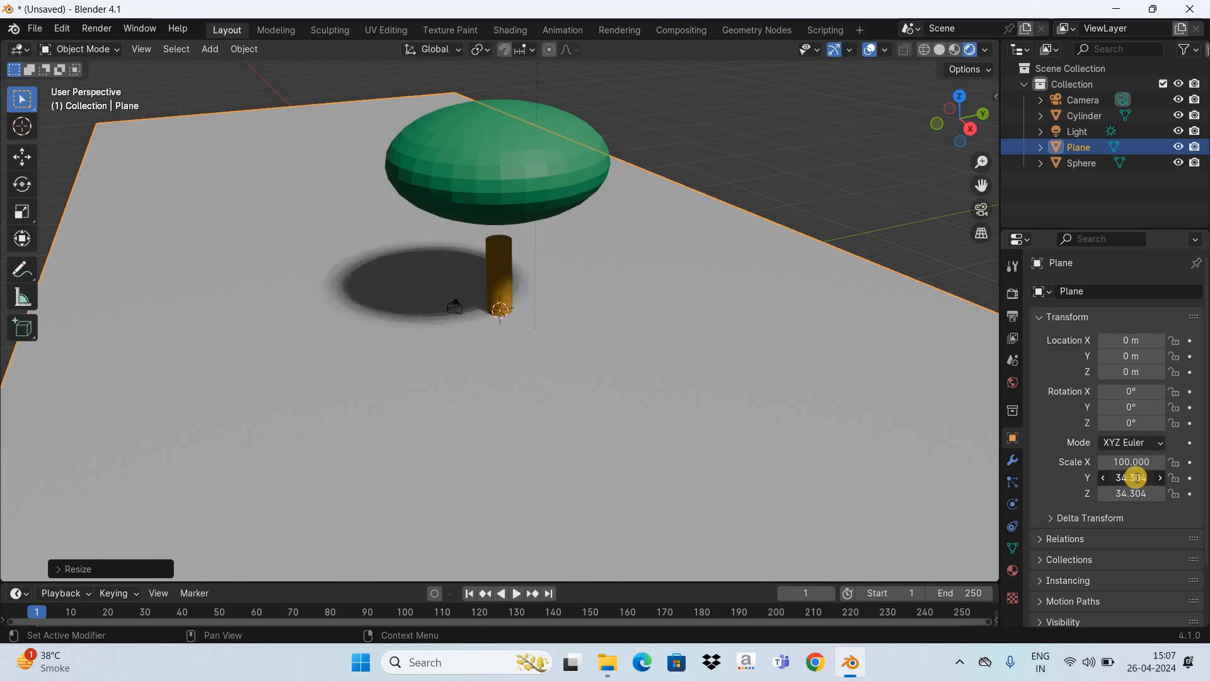
type("100")
key("Return")
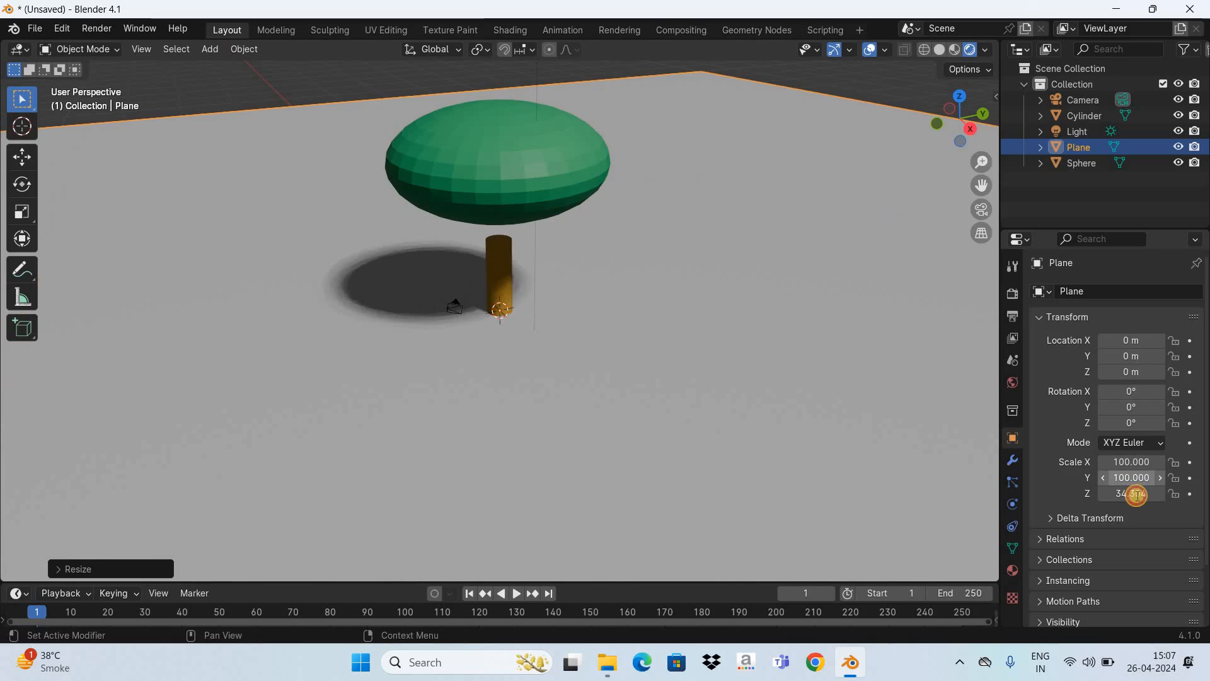
left_click(1135, 493)
type("100")
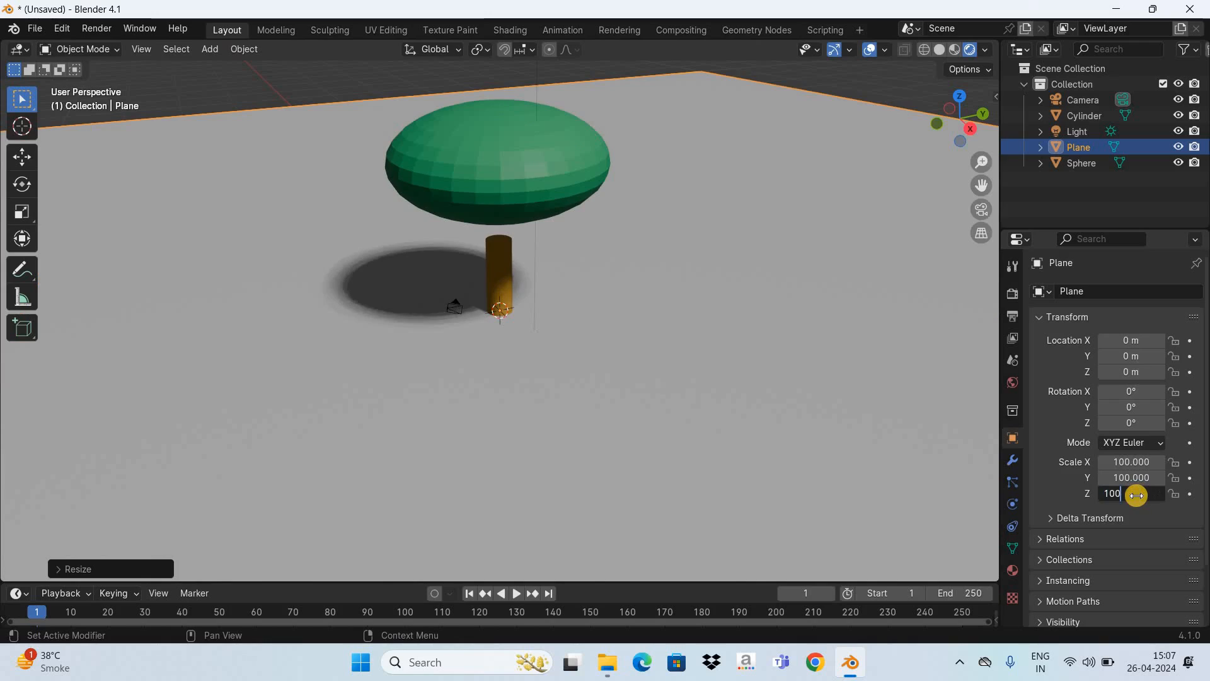
key("Return")
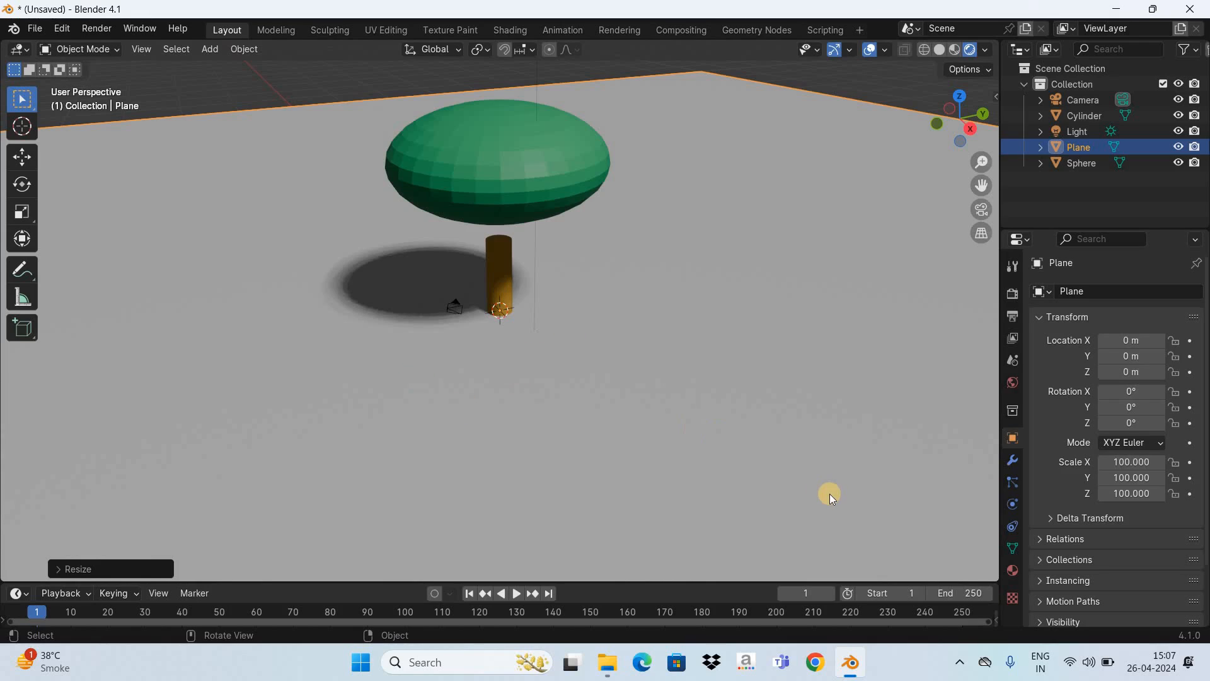
Create a new material for the ground plane and set its base color hue to 0.162.
left_click(1012, 569)
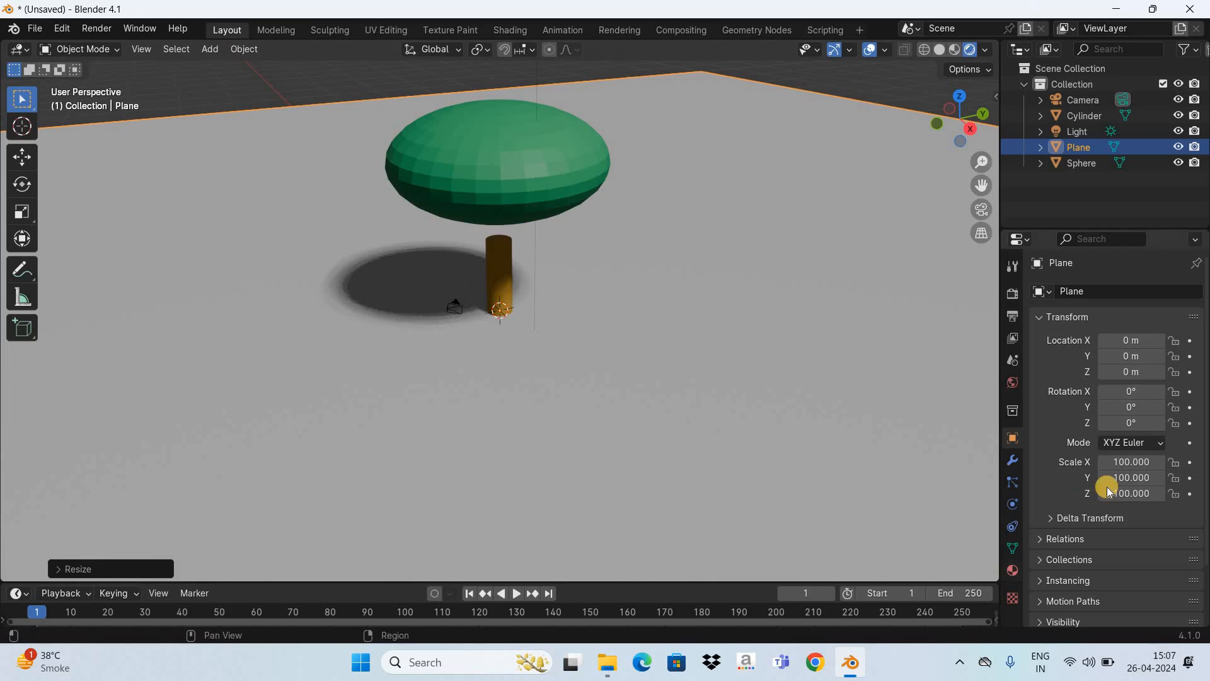
left_click(1164, 361)
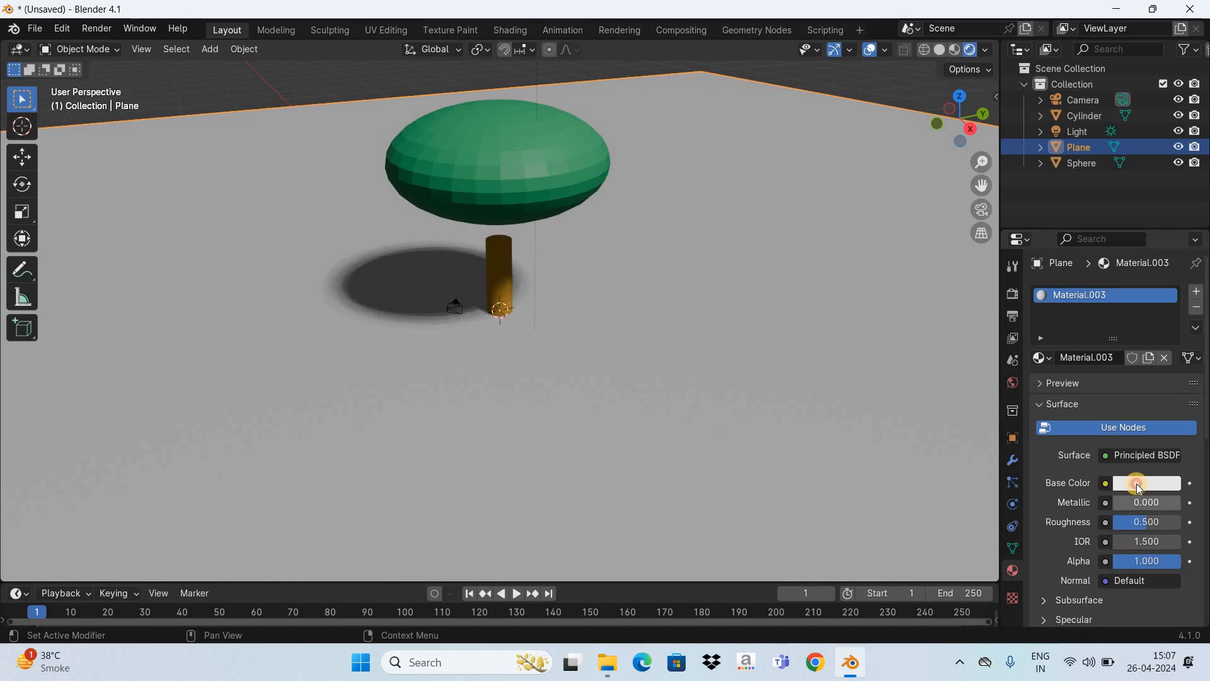
left_click(1136, 483)
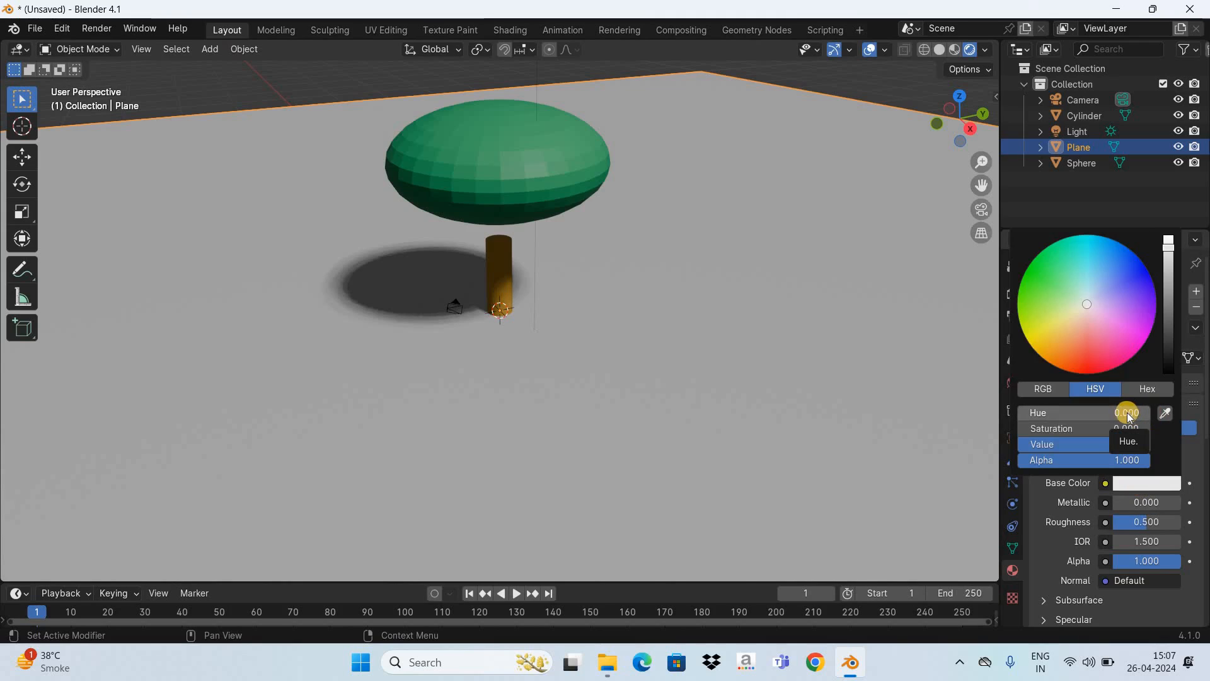
left_click(1126, 413)
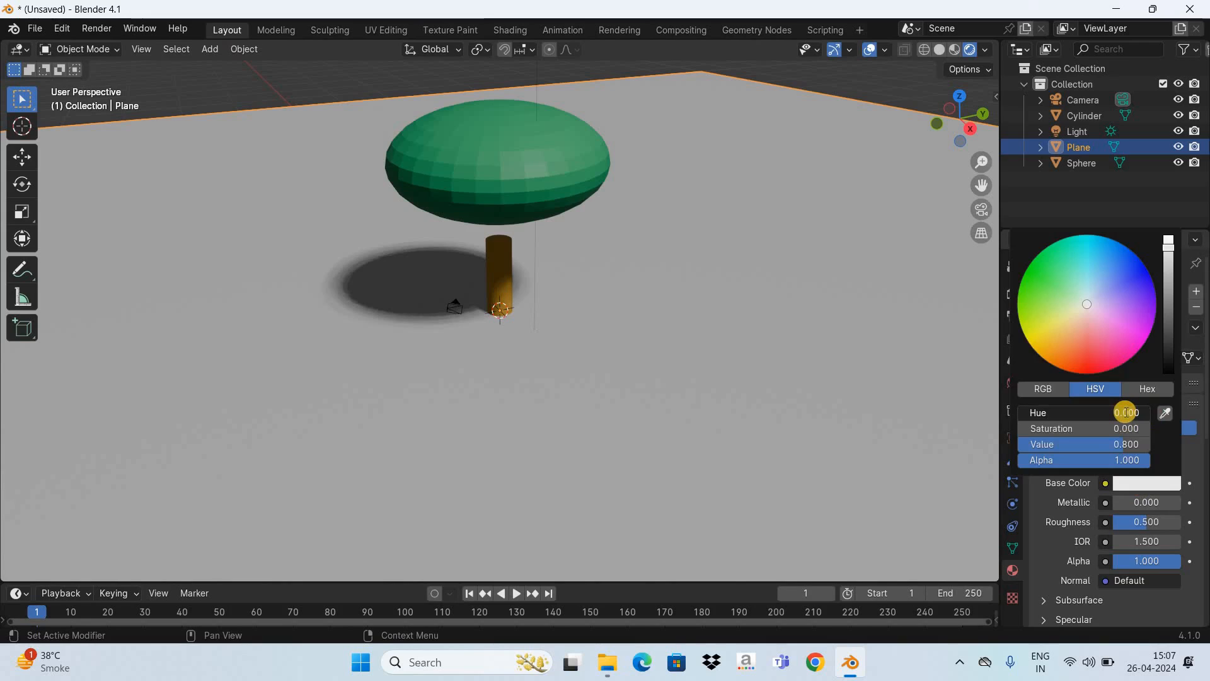
type("0.1")
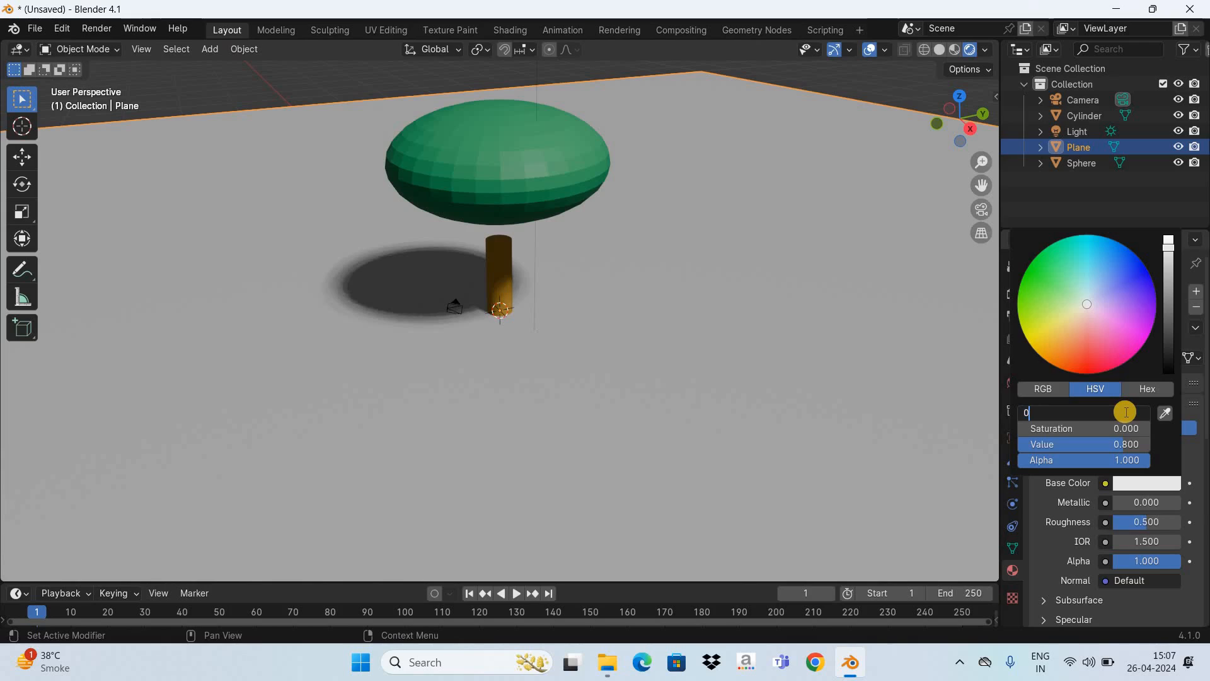
type("62")
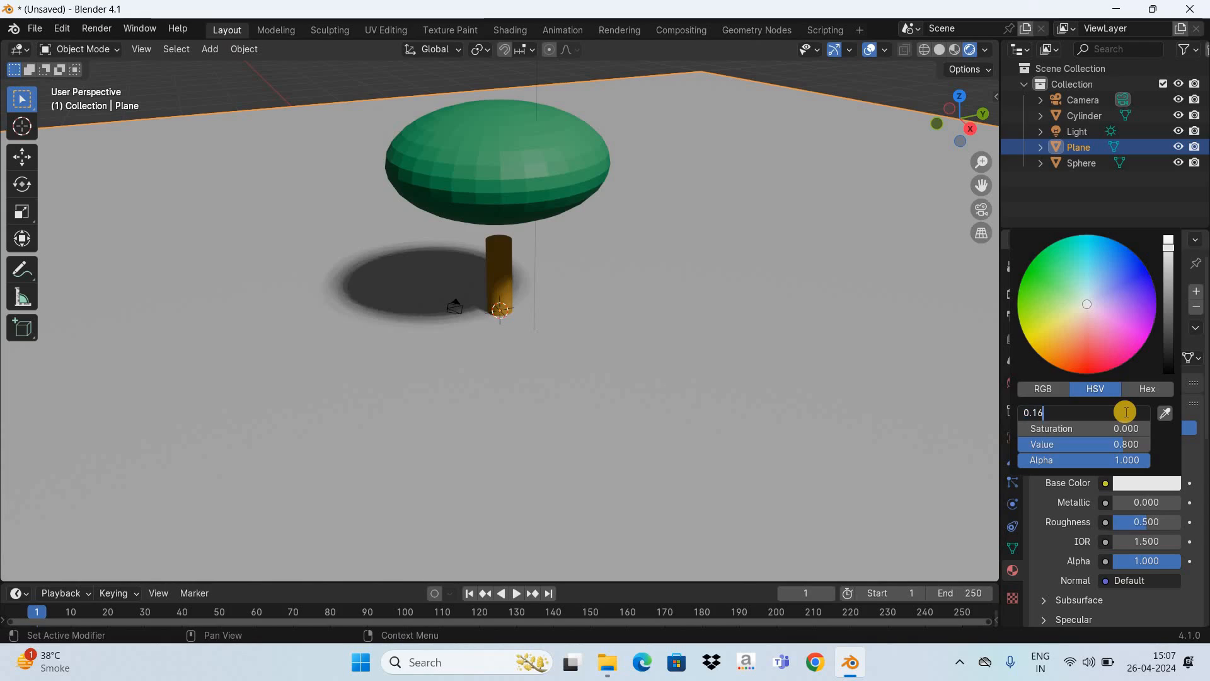
Set the ground plane's base color saturation to 0.944 and value to 0.906 for a yellow ground.
left_click(1133, 427)
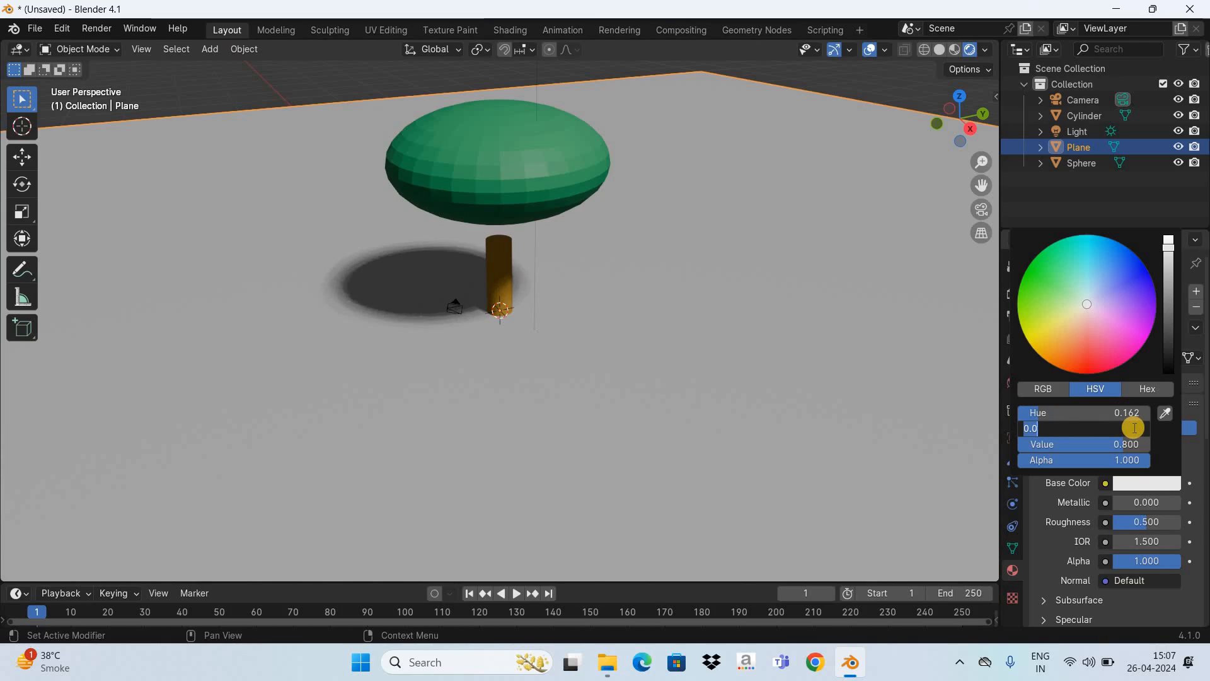
type("0.94")
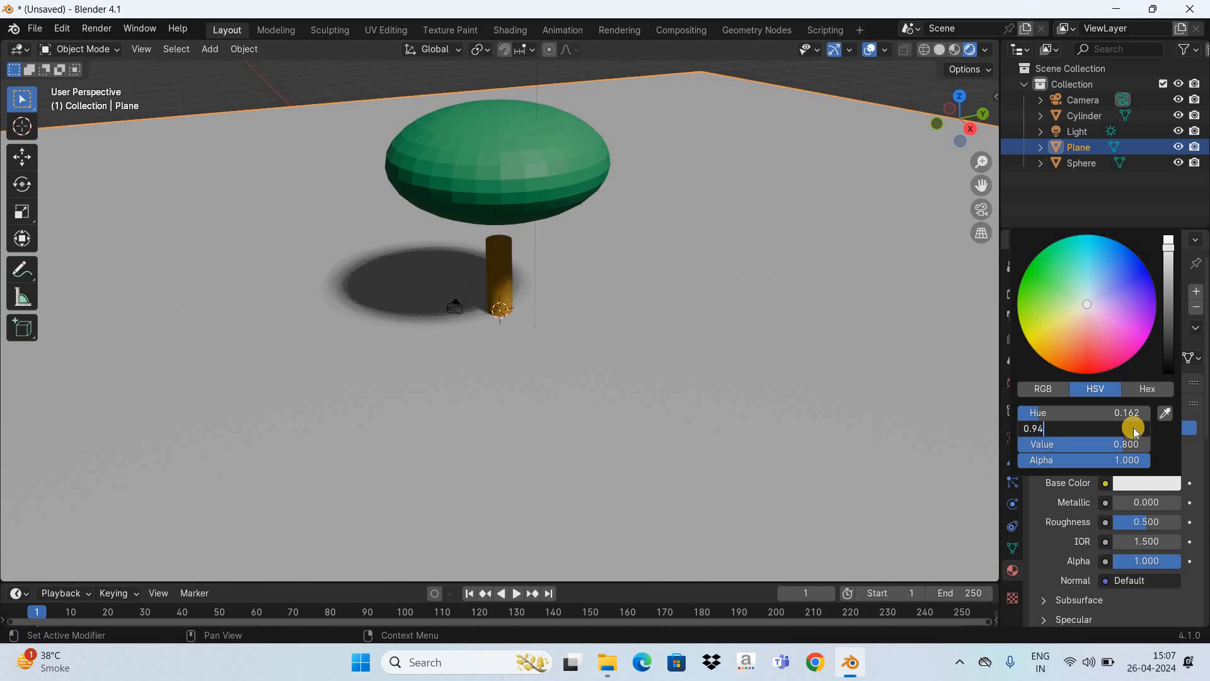
key("Return")
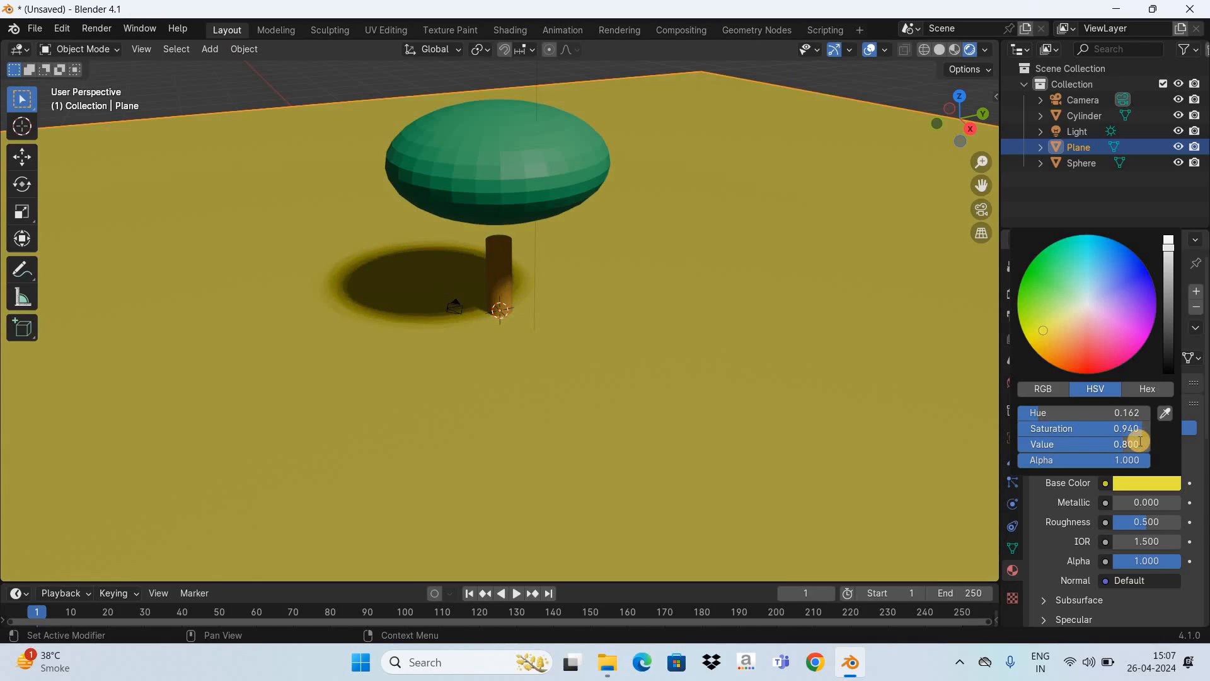
double_click(1139, 441)
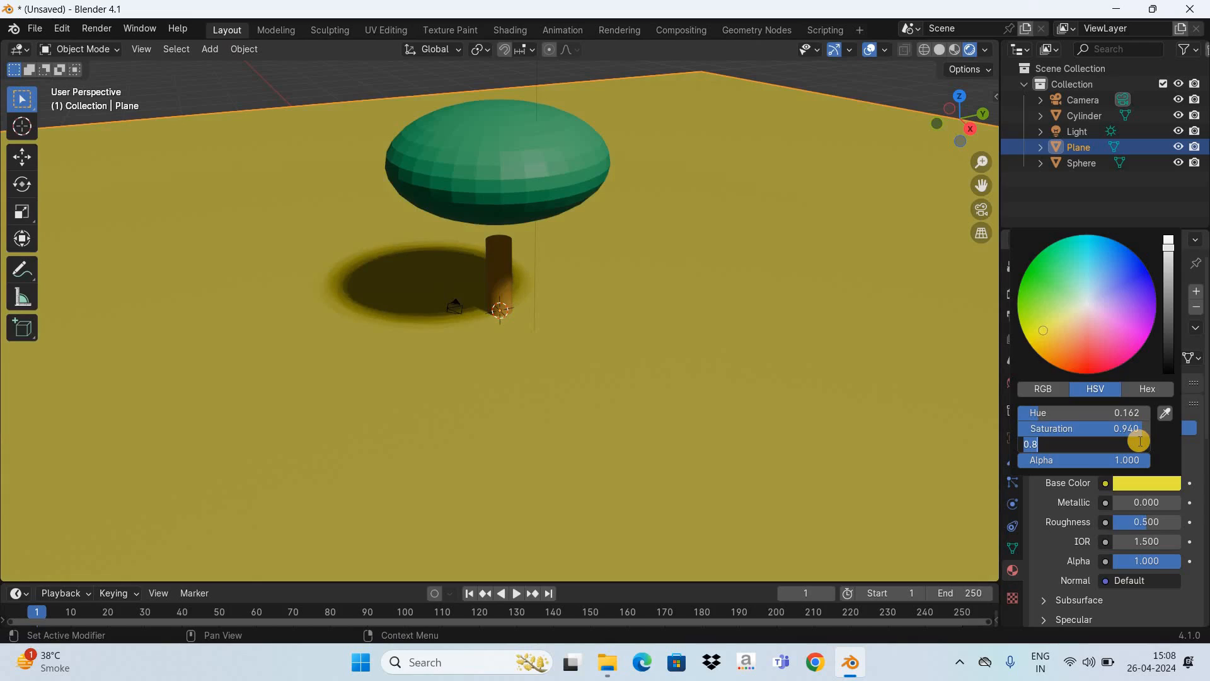
type("0.906")
key("Return")
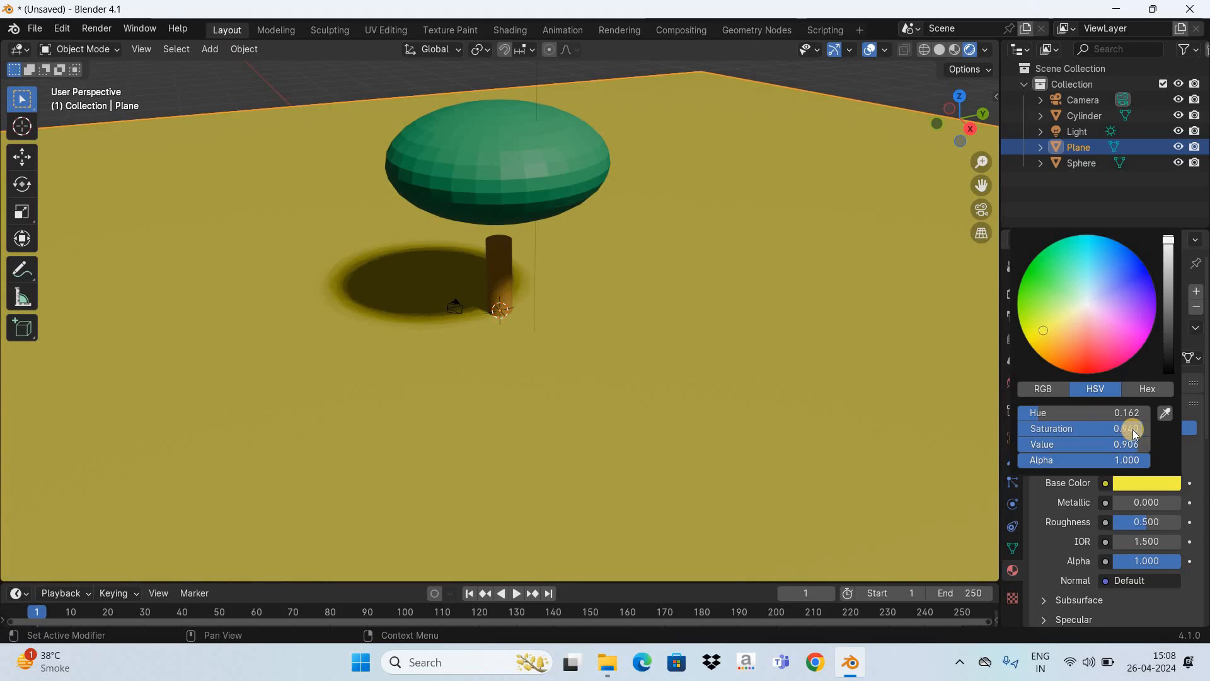
double_click(1133, 429)
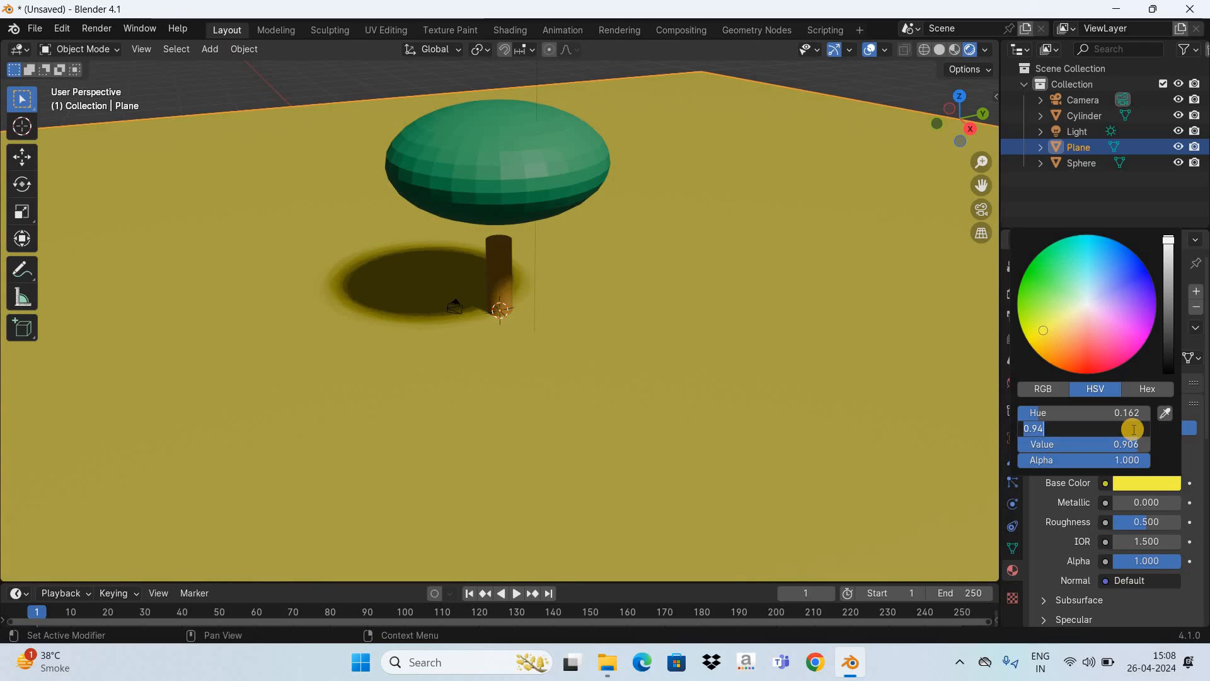
type("0.944")
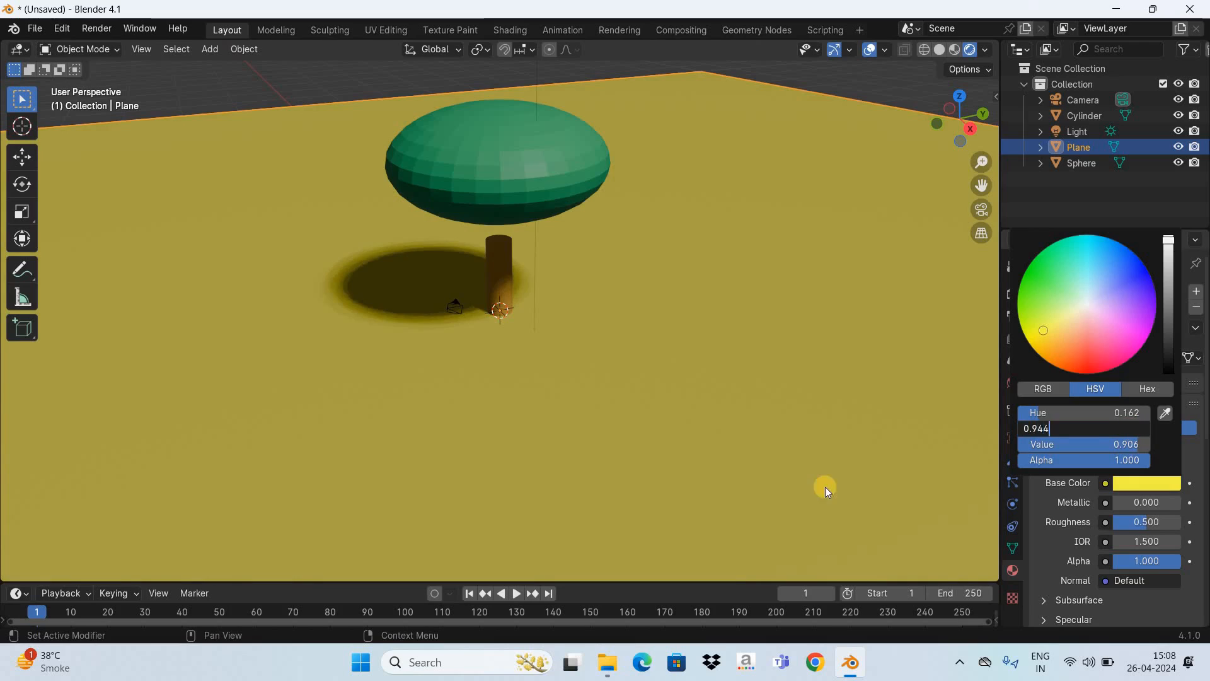
key("Return")
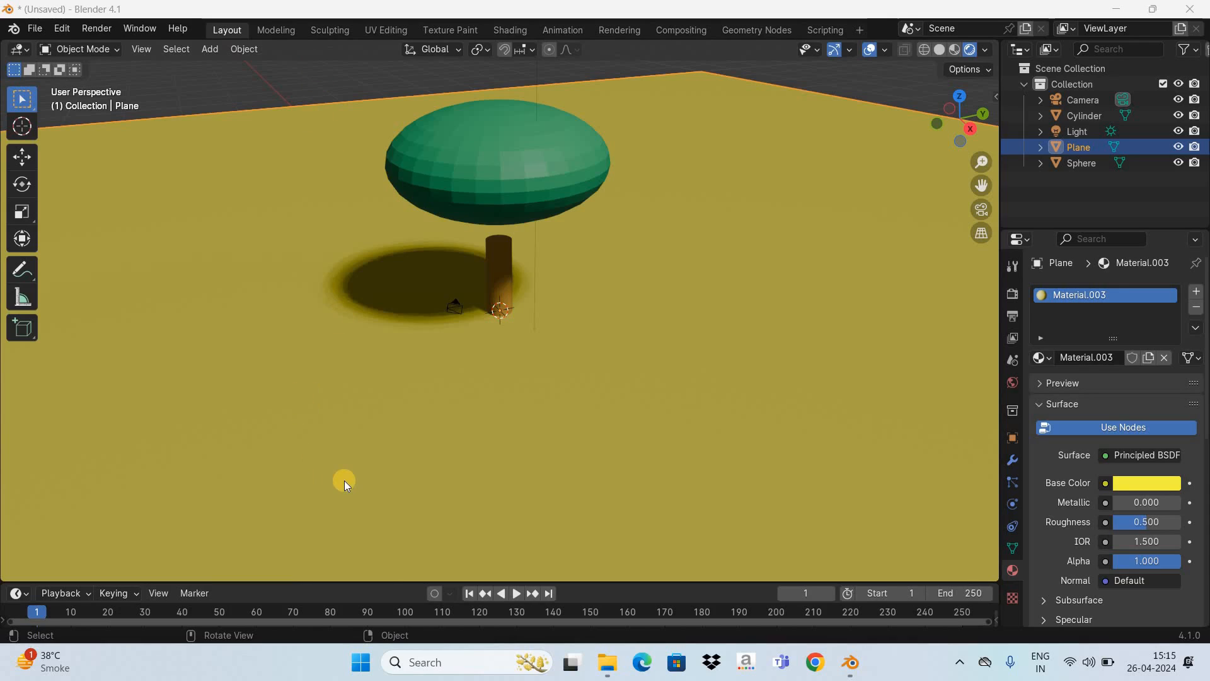
Split the 3D viewport vertically at about one third of its width and slightly widen the narrower area.
right_click(362, 580)
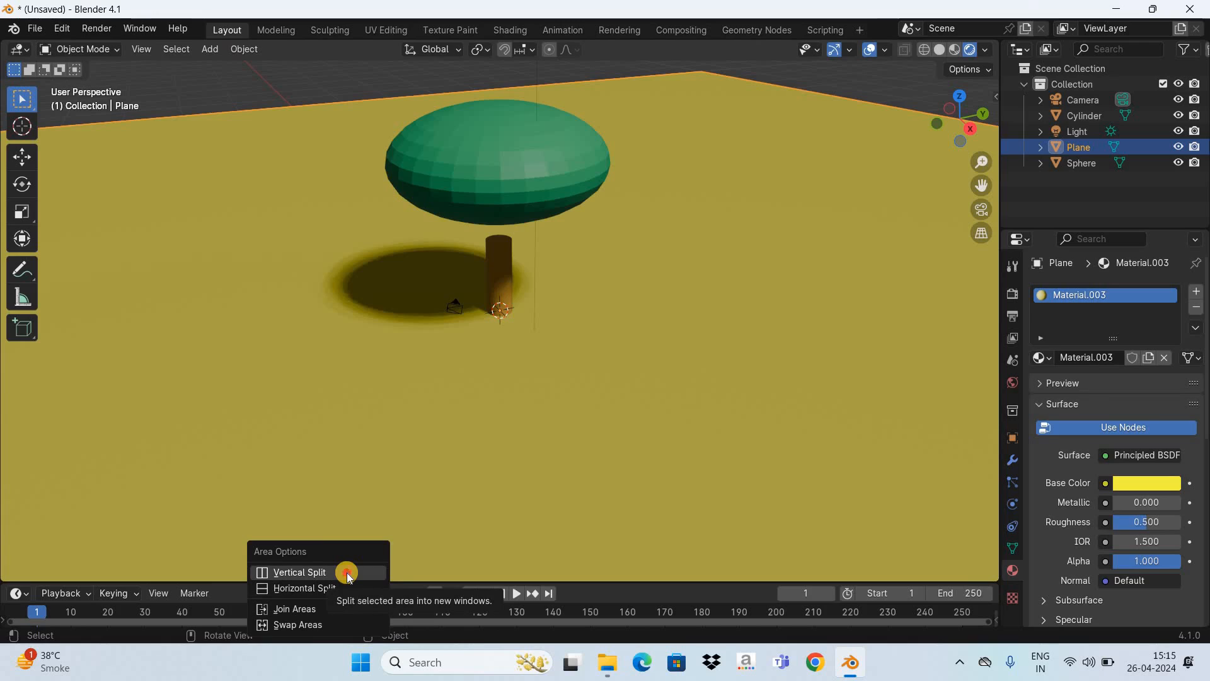
left_click(356, 572)
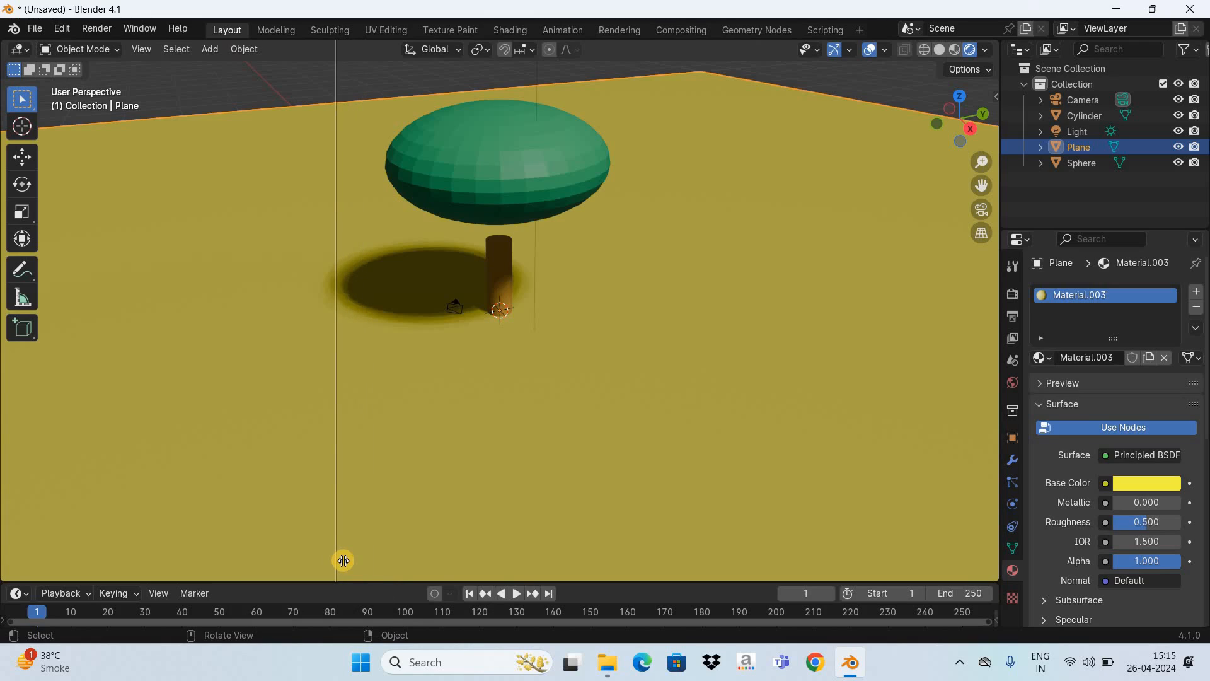
left_click(343, 561)
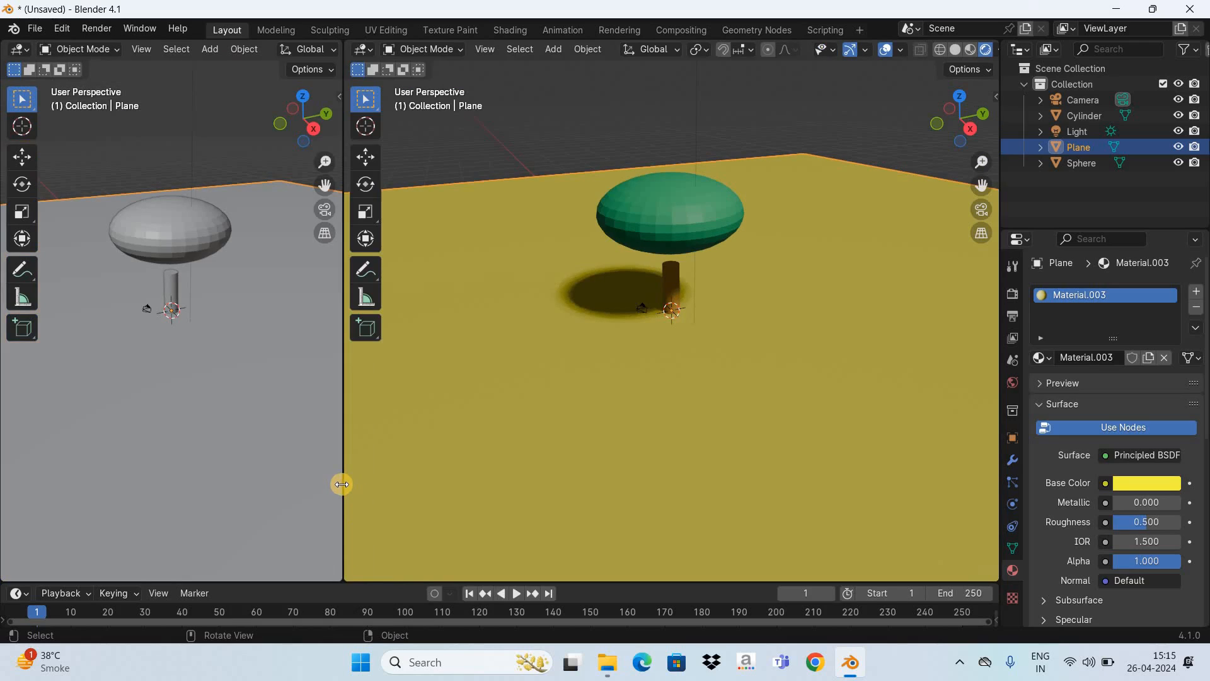
left_click_drag(341, 484, 391, 489)
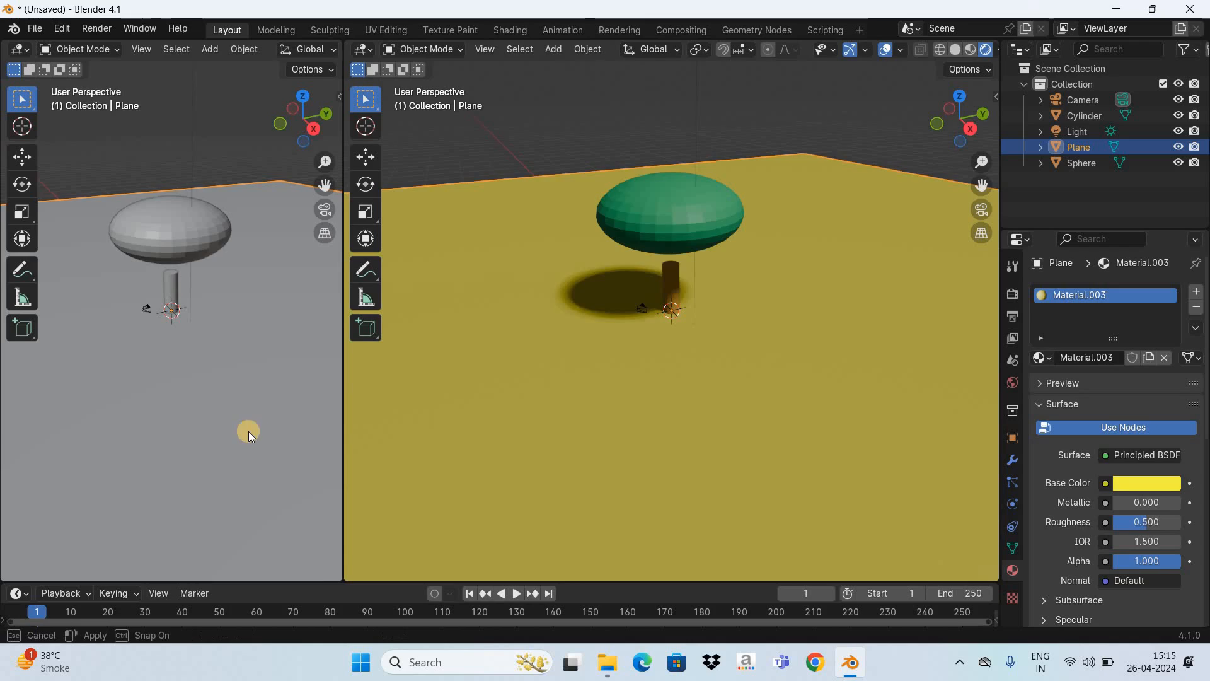
Turn the new area into a Shader Editor showing the plane's material nodes, collapse its sidebar and widen it to over half the workspace.
left_click(17, 49)
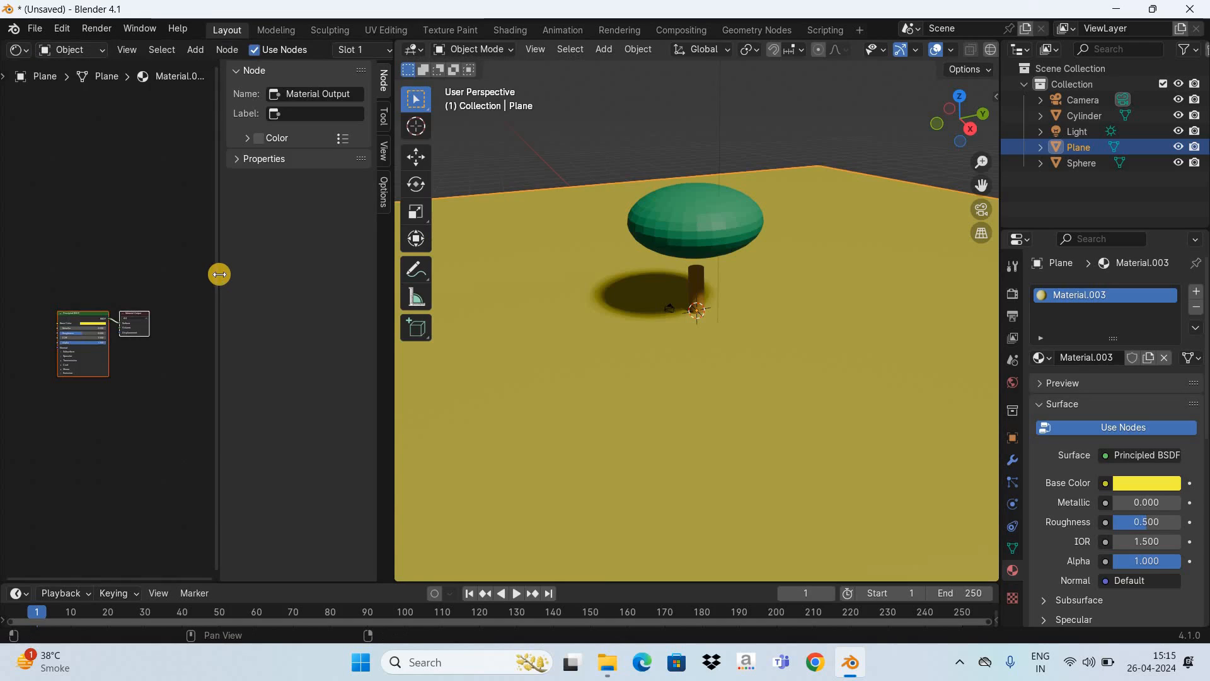
left_click_drag(220, 275, 380, 335)
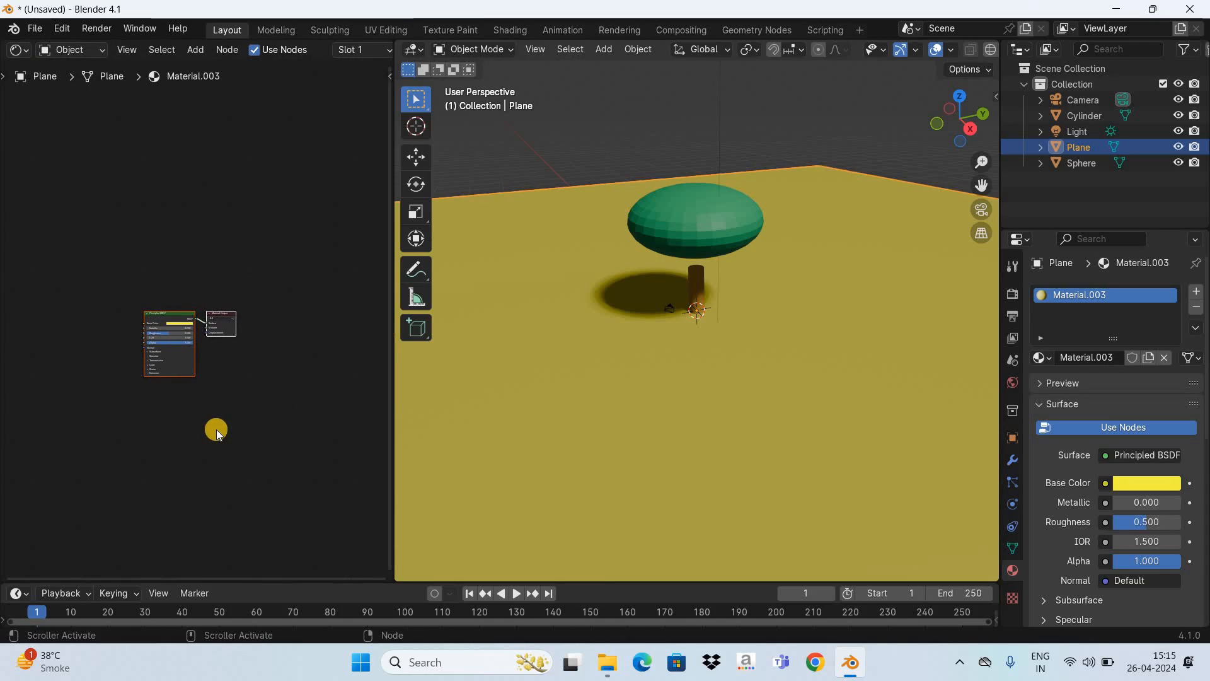
scroll(216, 434, "up", 4)
scroll(216, 433, "up", 2)
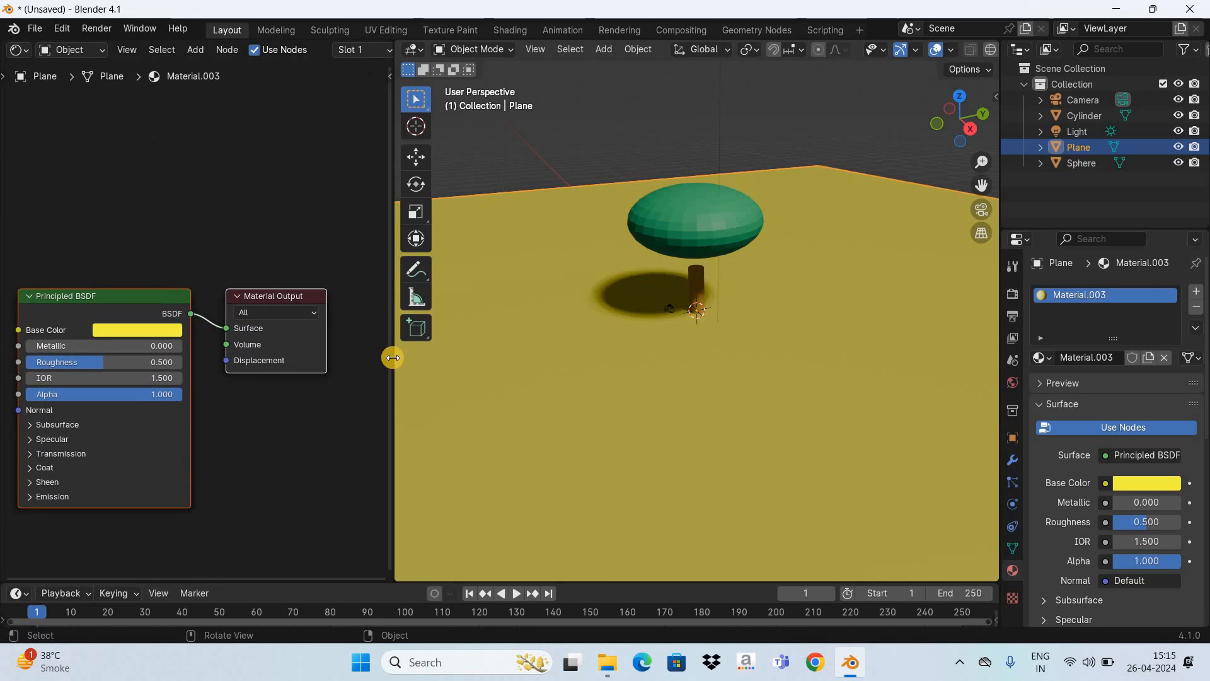
left_click_drag(392, 357, 277, 296)
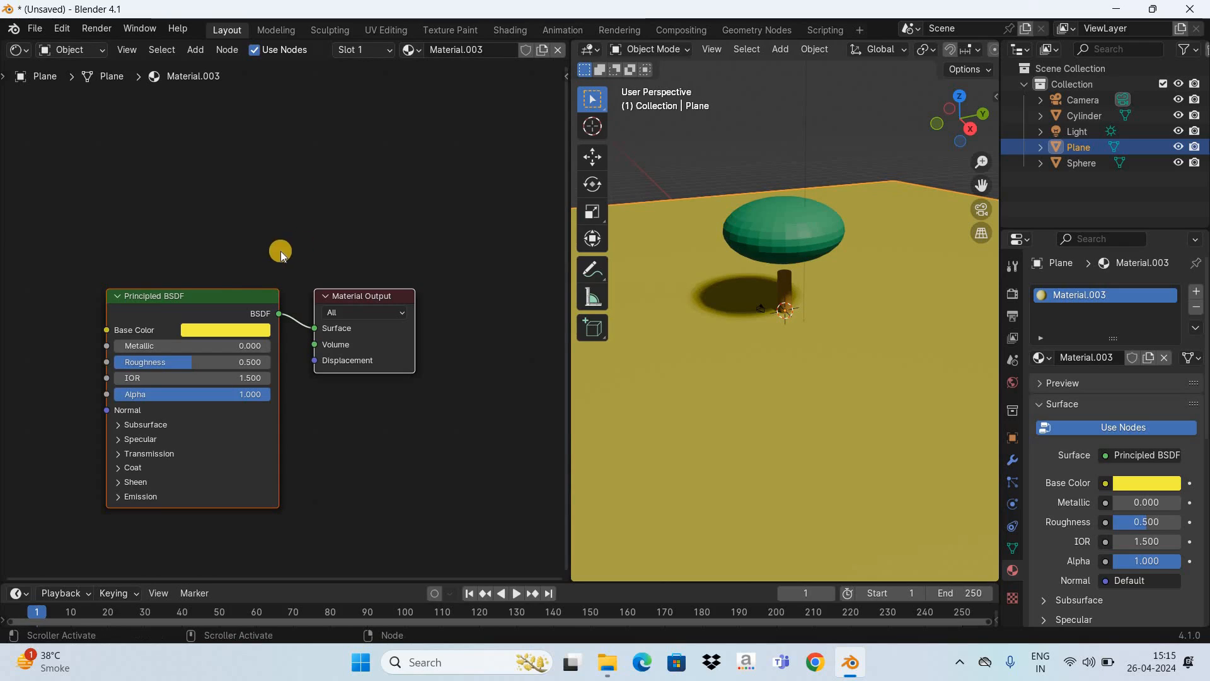
mouse_move(217, 294)
left_mouse_down()
mouse_move(183, 152)
mouse_move(237, 303)
left_mouse_up()
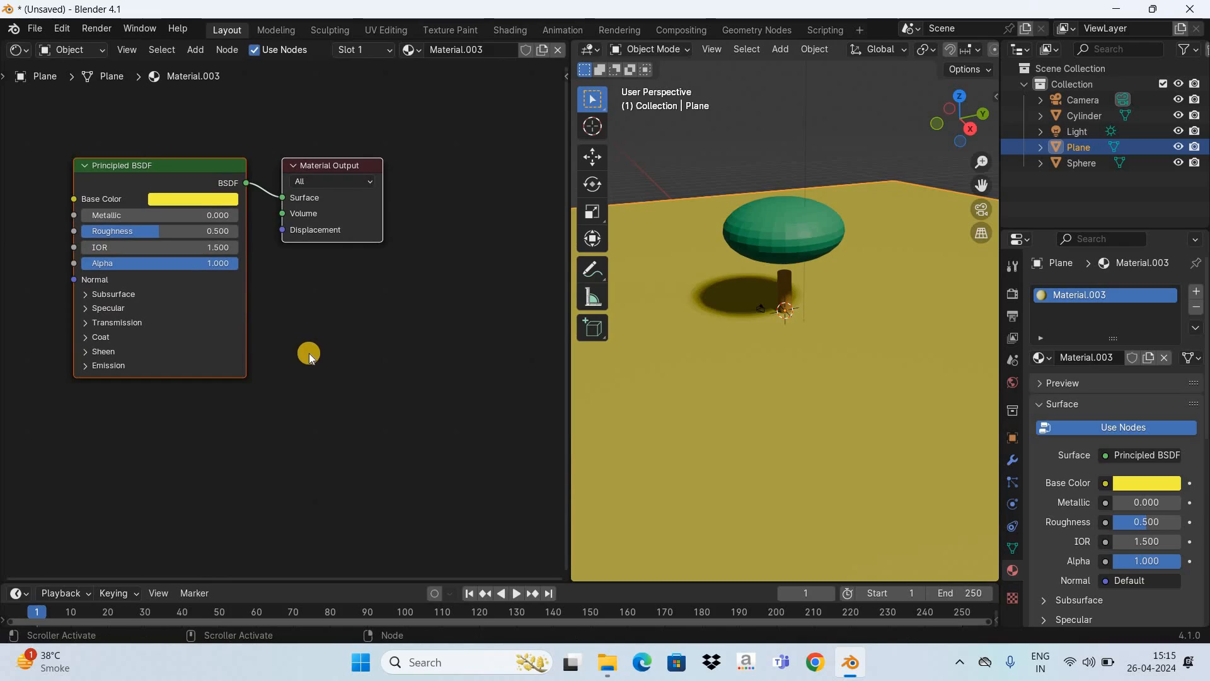
Add a Noise Texture node below the Material Output node and move Material Output farther from Principled BSDF.
left_click(354, 354)
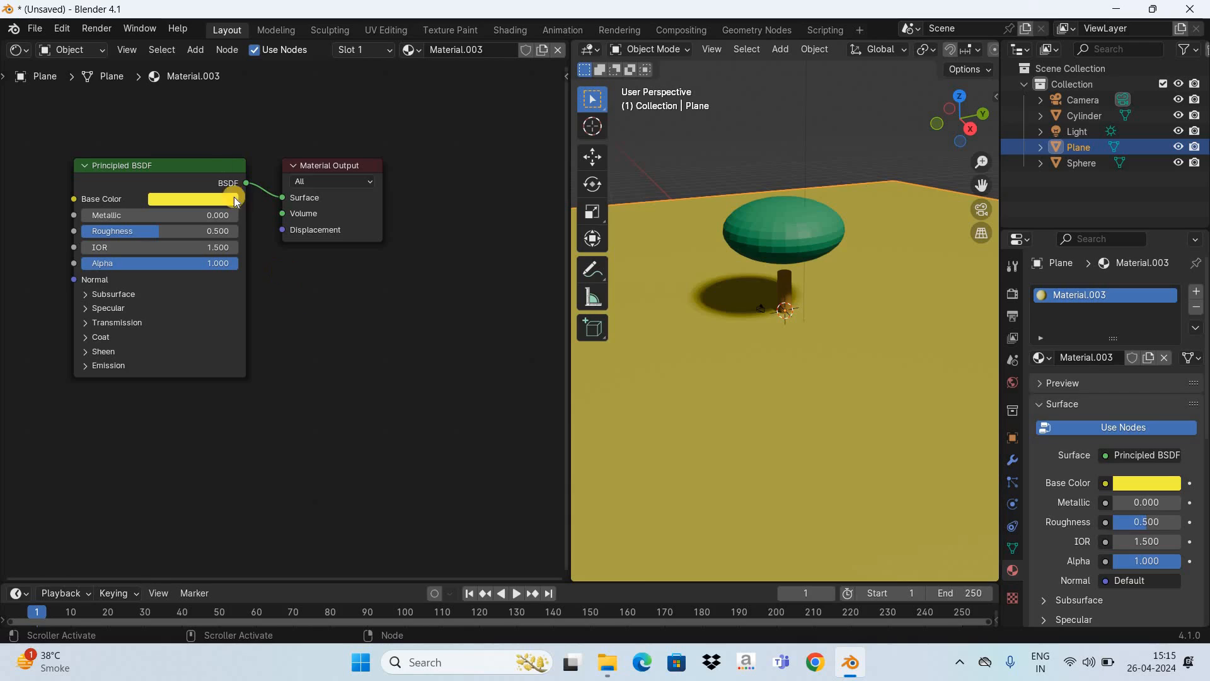
left_click(196, 52)
mouse_move(241, 155)
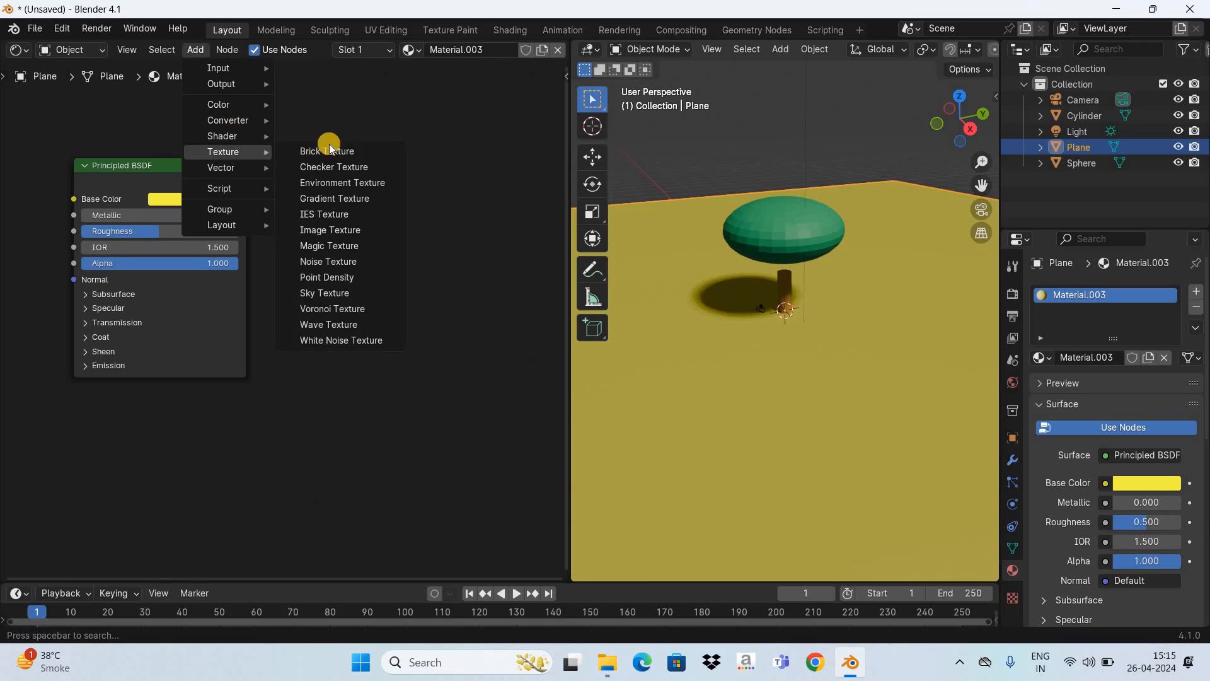
left_click(373, 268)
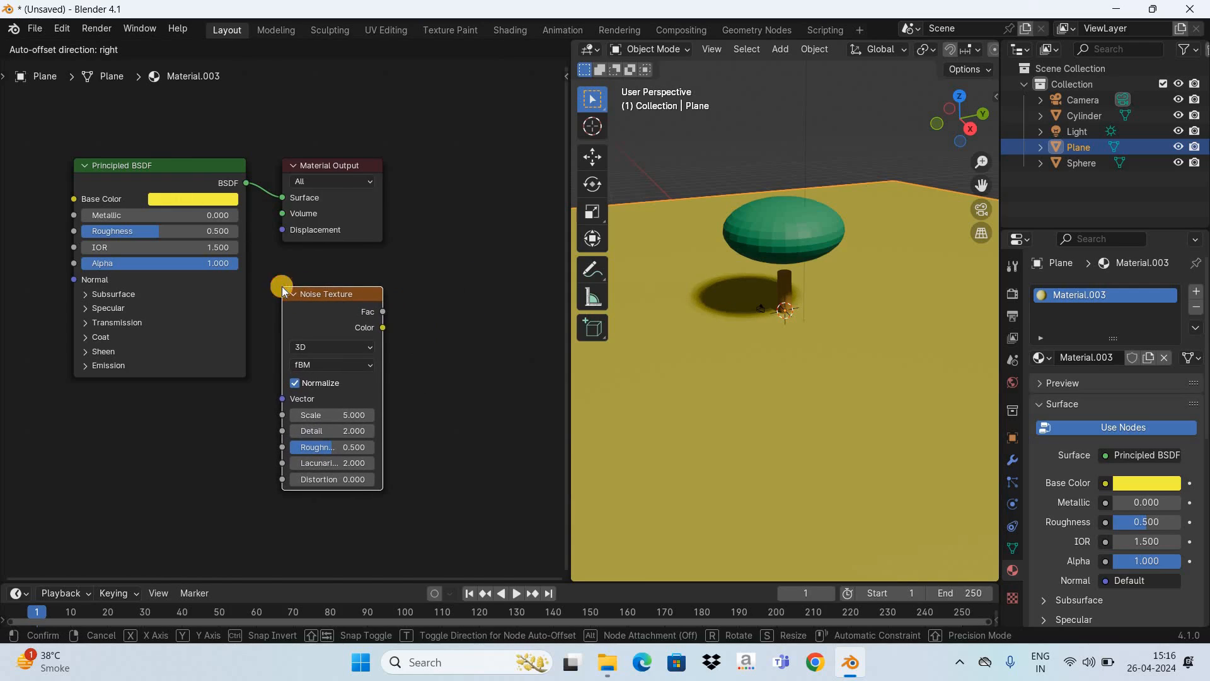
left_click(282, 290)
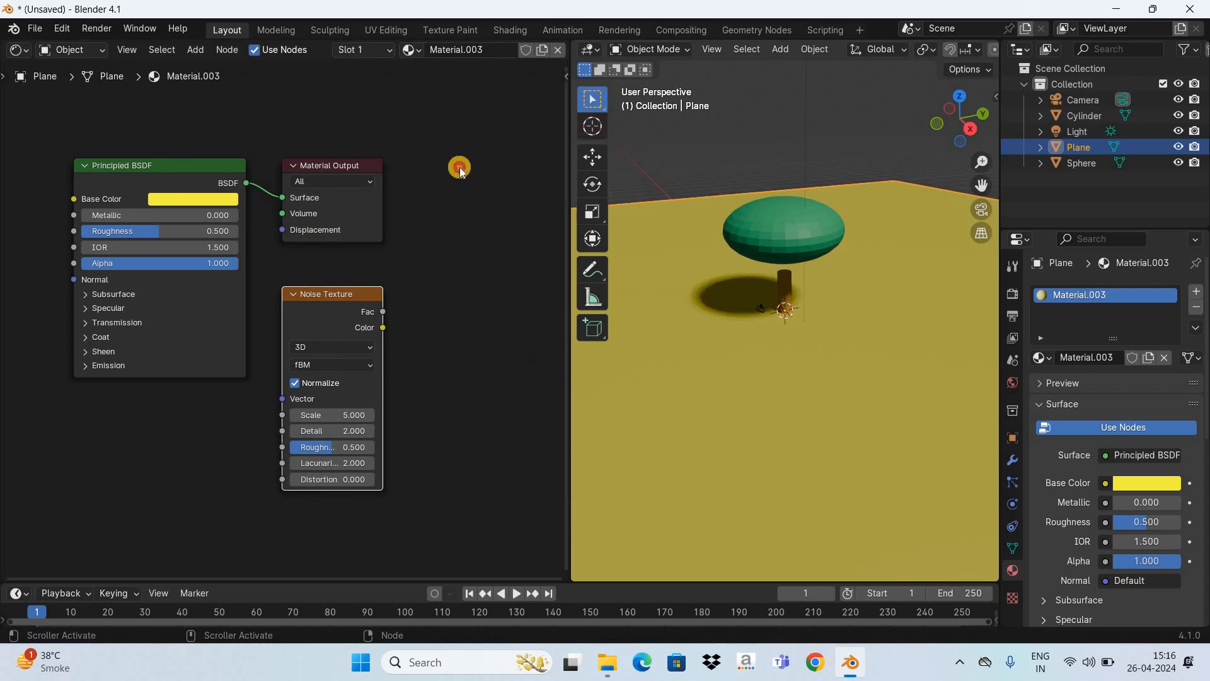
left_click_drag(335, 167, 459, 171)
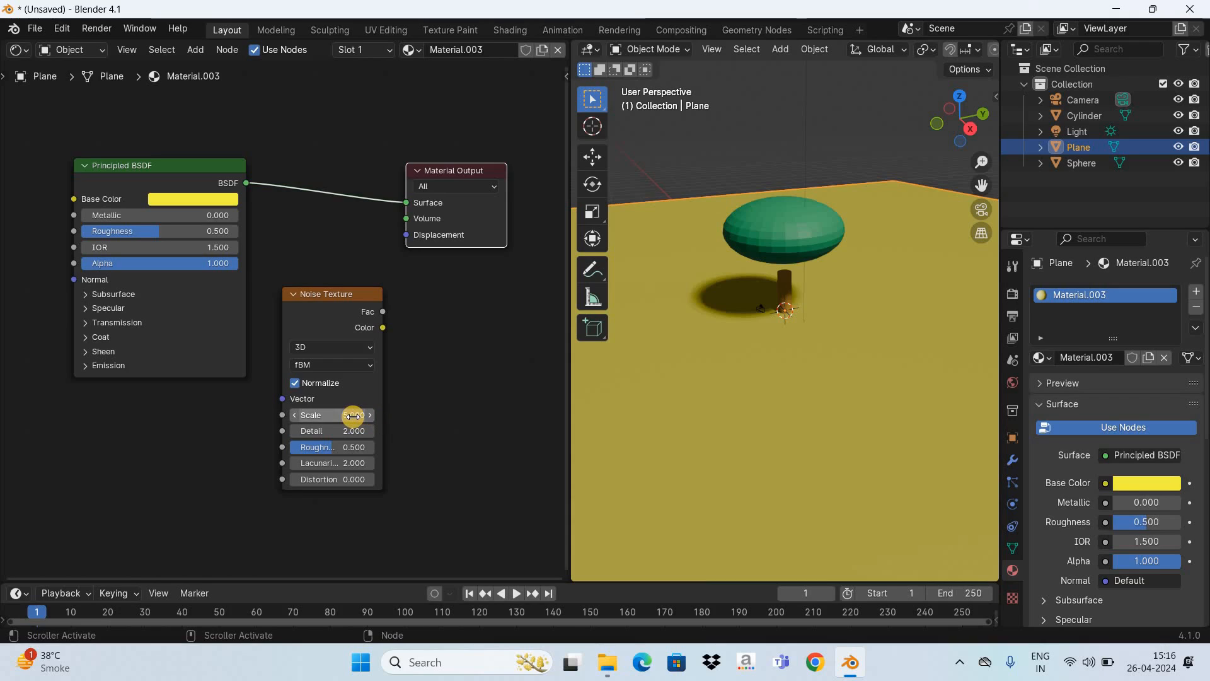
Set the noise texture's scale to 500 and connect its Fac output to the Material Output's Displacement input.
left_click(354, 416)
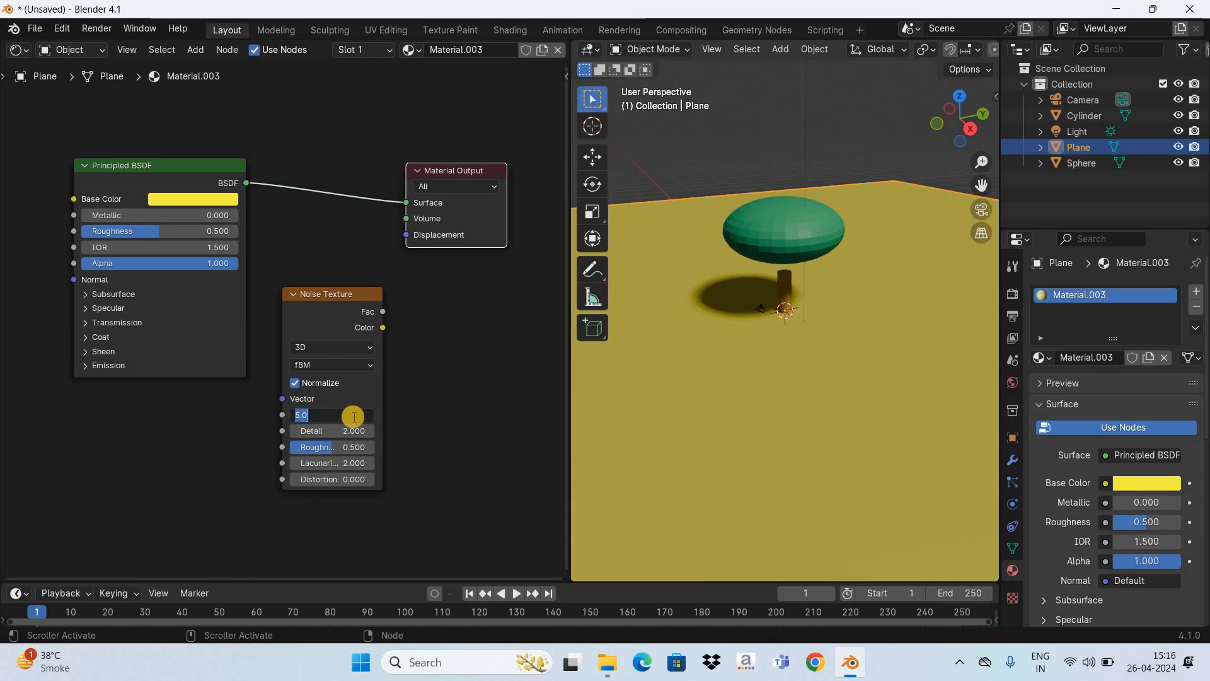
key("Return")
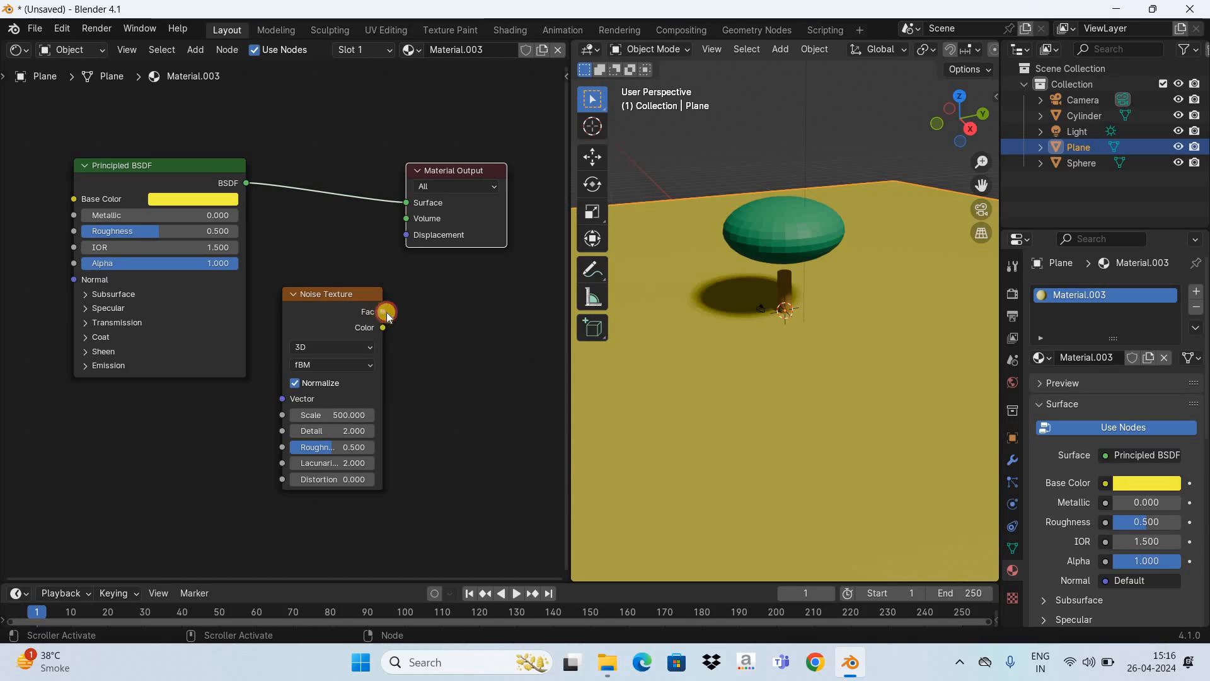
left_click_drag(386, 310, 397, 236)
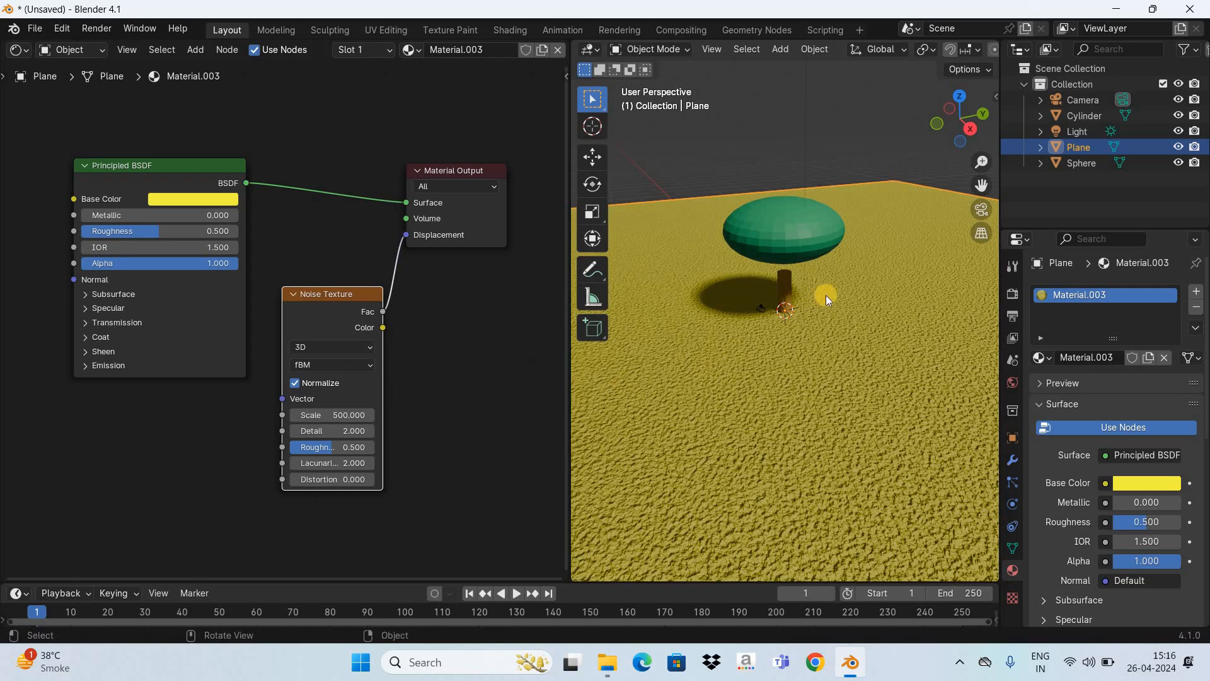
In the cylinder's material, move Material Output farther from Principled BSDF and add a Noise Texture node below the gap between them.
left_click(785, 278)
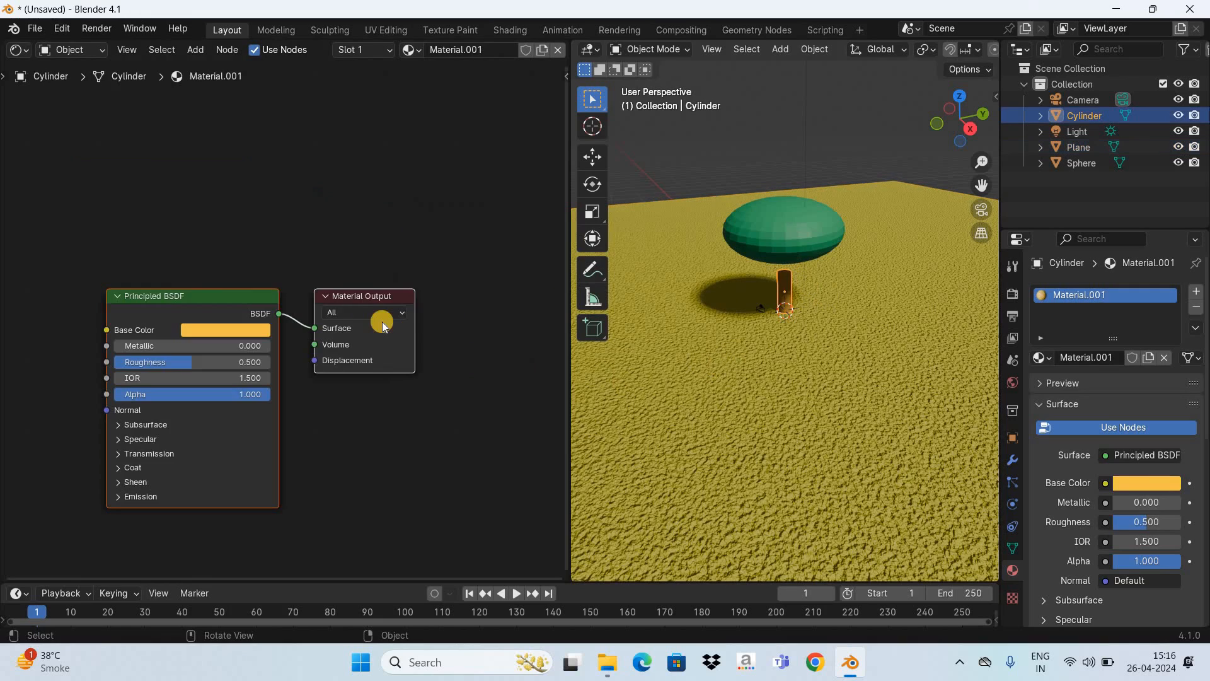
left_click_drag(209, 244, 173, 162)
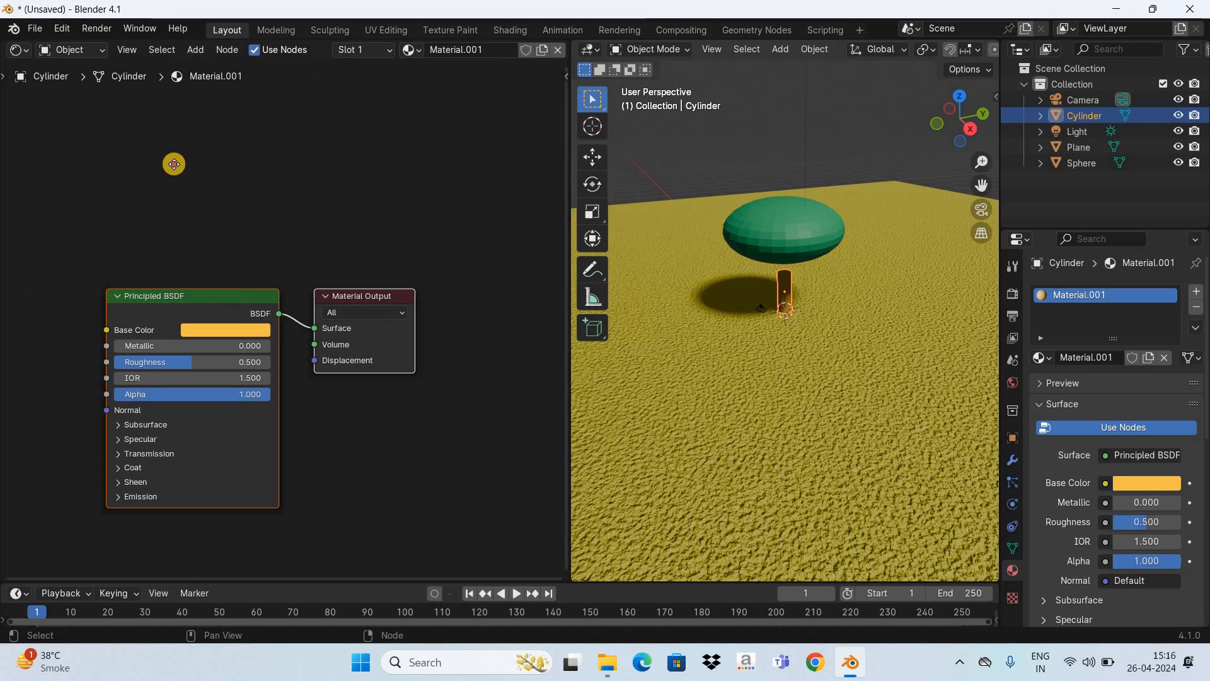
left_click(276, 330)
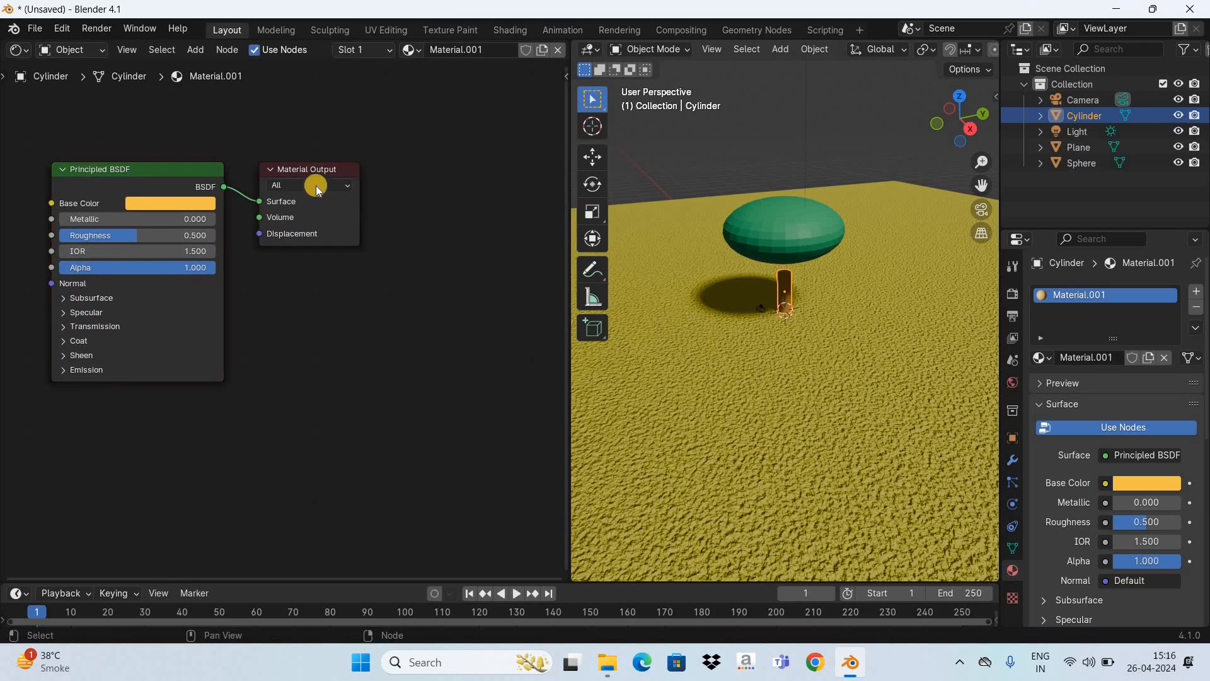
left_click_drag(311, 166, 423, 160)
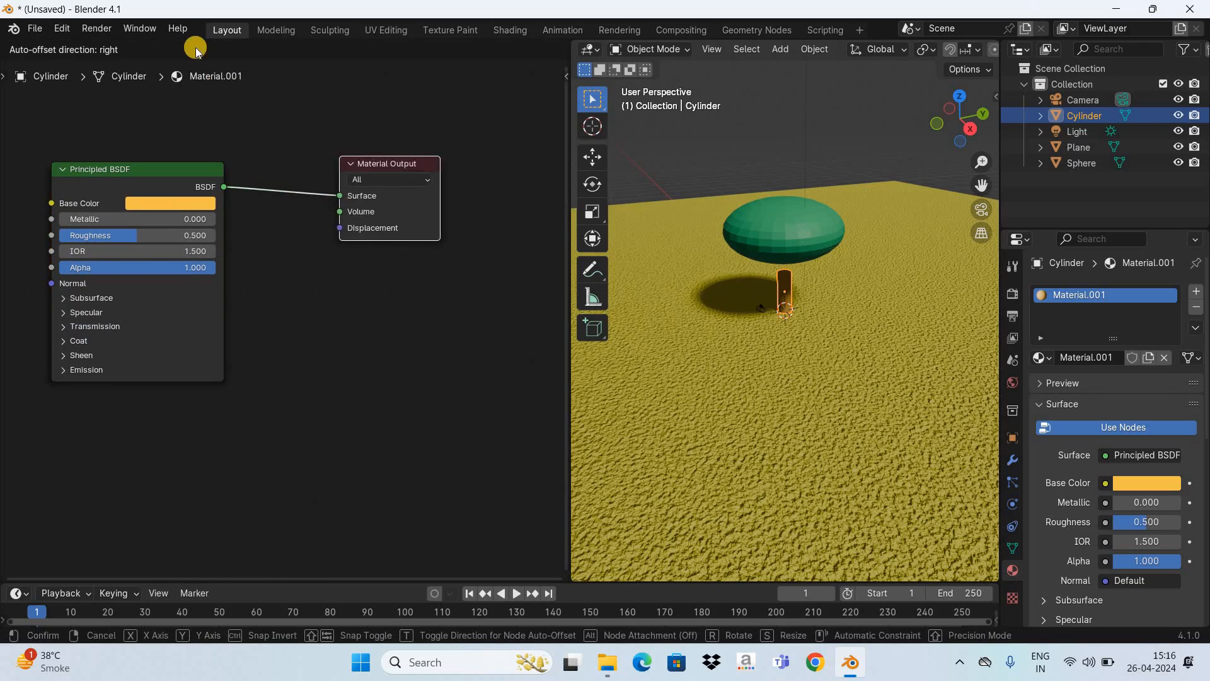
left_click(196, 50)
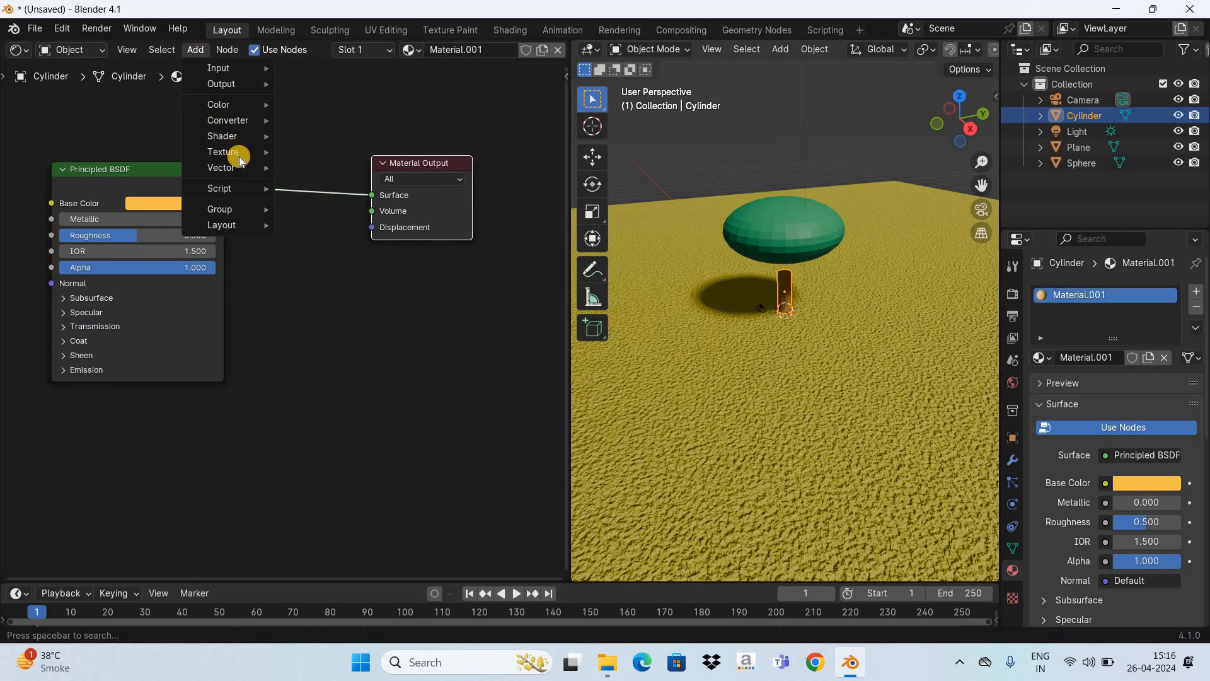
mouse_move(235, 152)
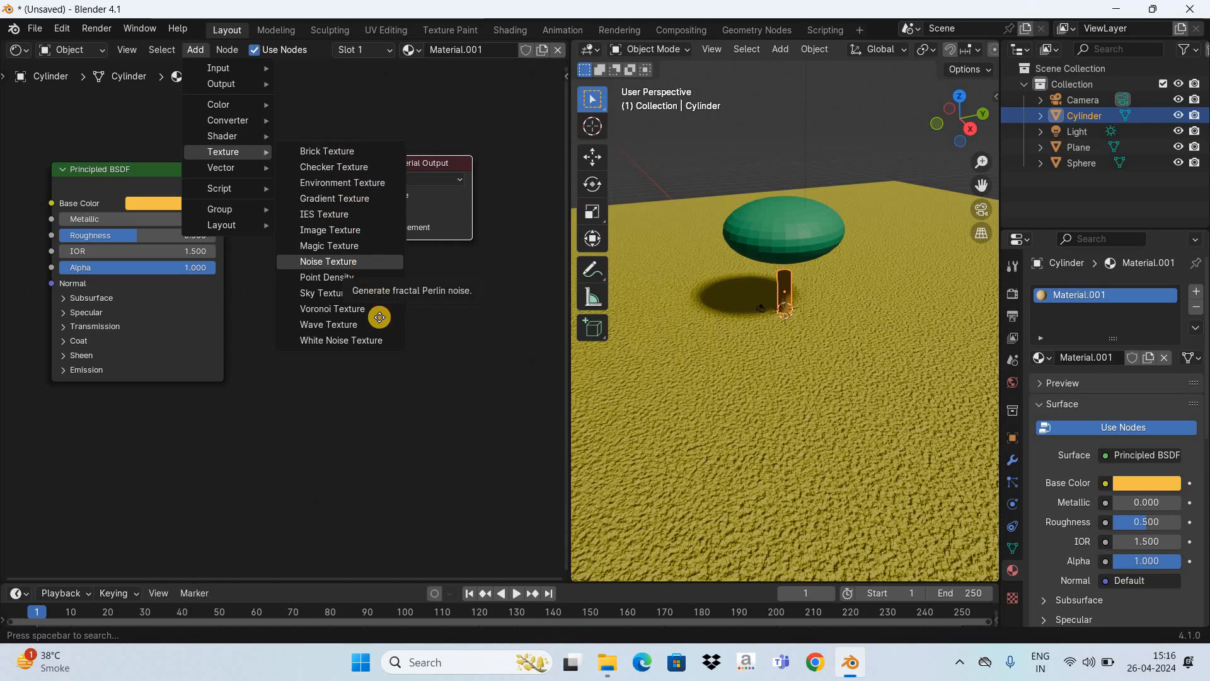
left_click(362, 264)
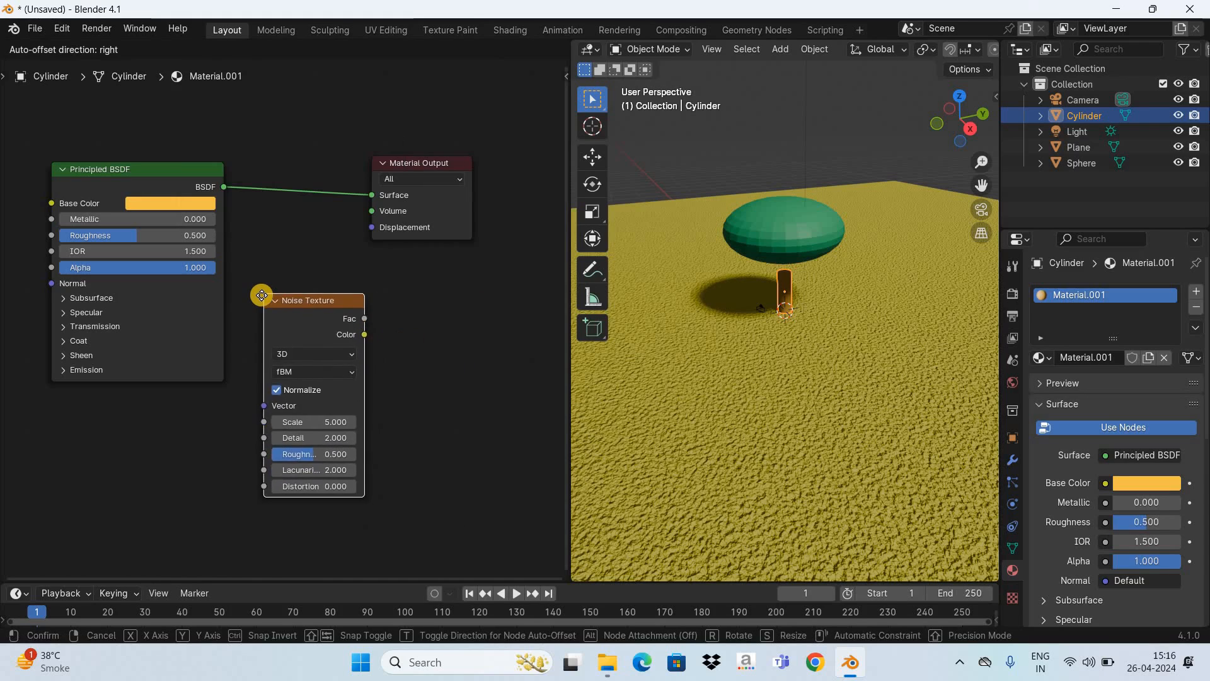
left_click(262, 297)
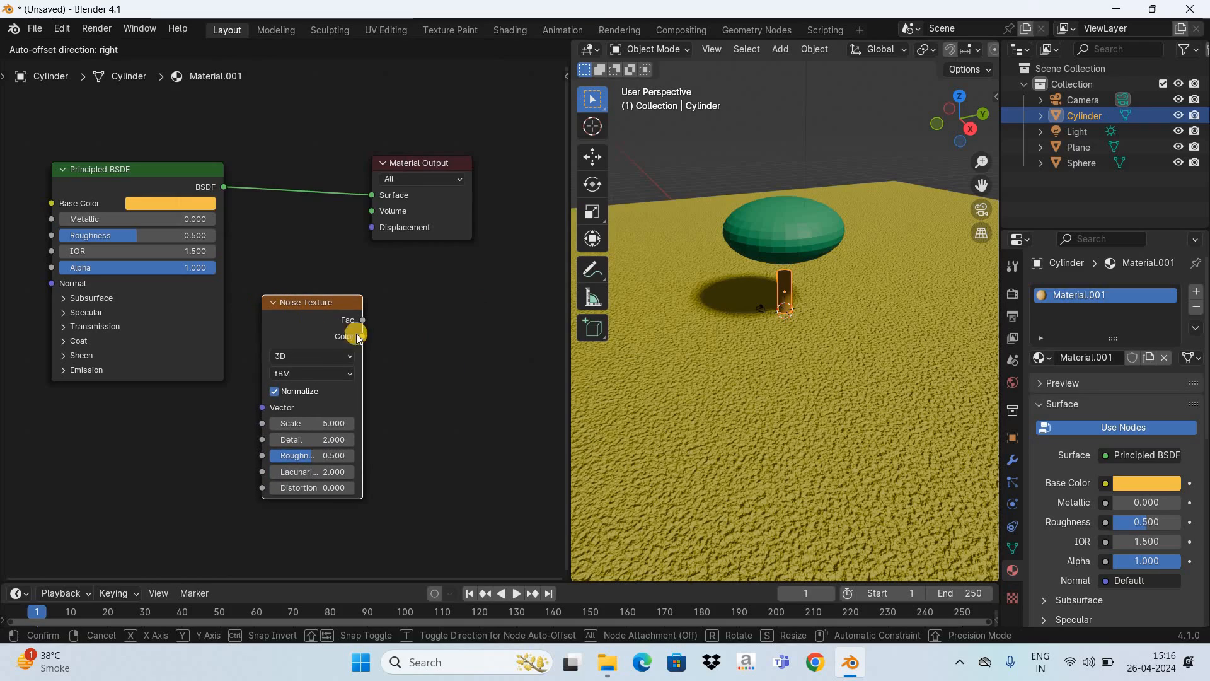
Set the cylinder material's noise scale to 500 and connect the texture's Fac output to Material Output's Displacement input.
left_click(332, 425)
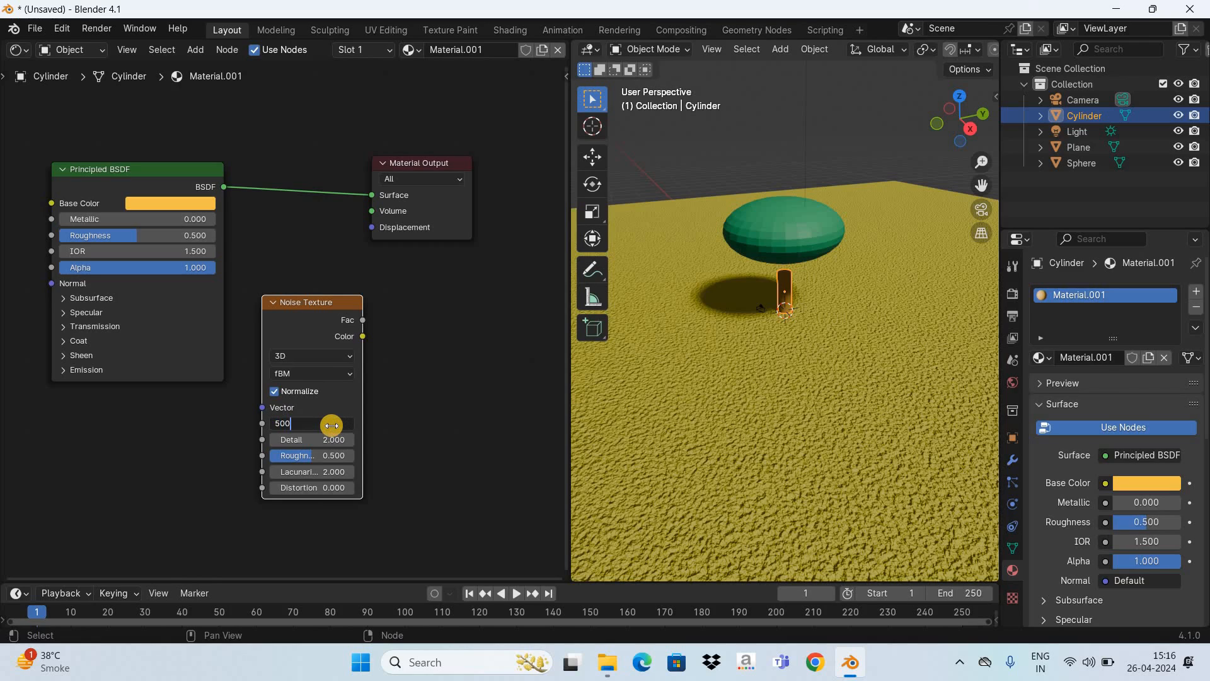
type("500")
key("Return")
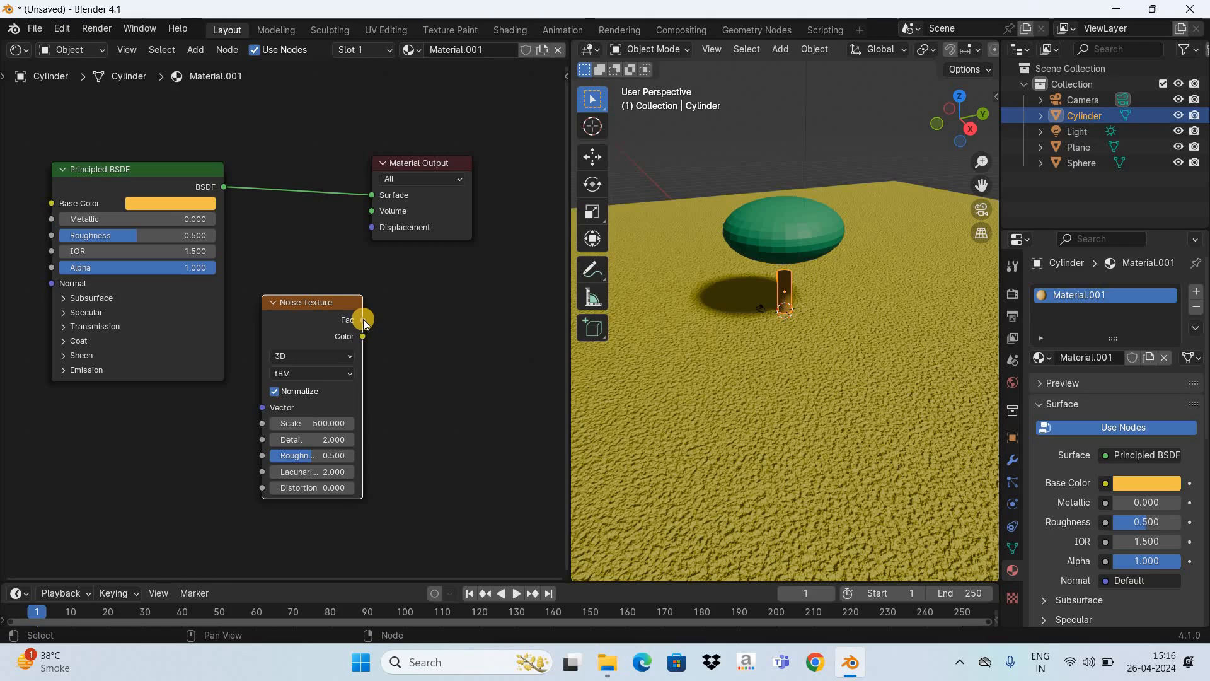
left_click_drag(364, 320, 362, 233)
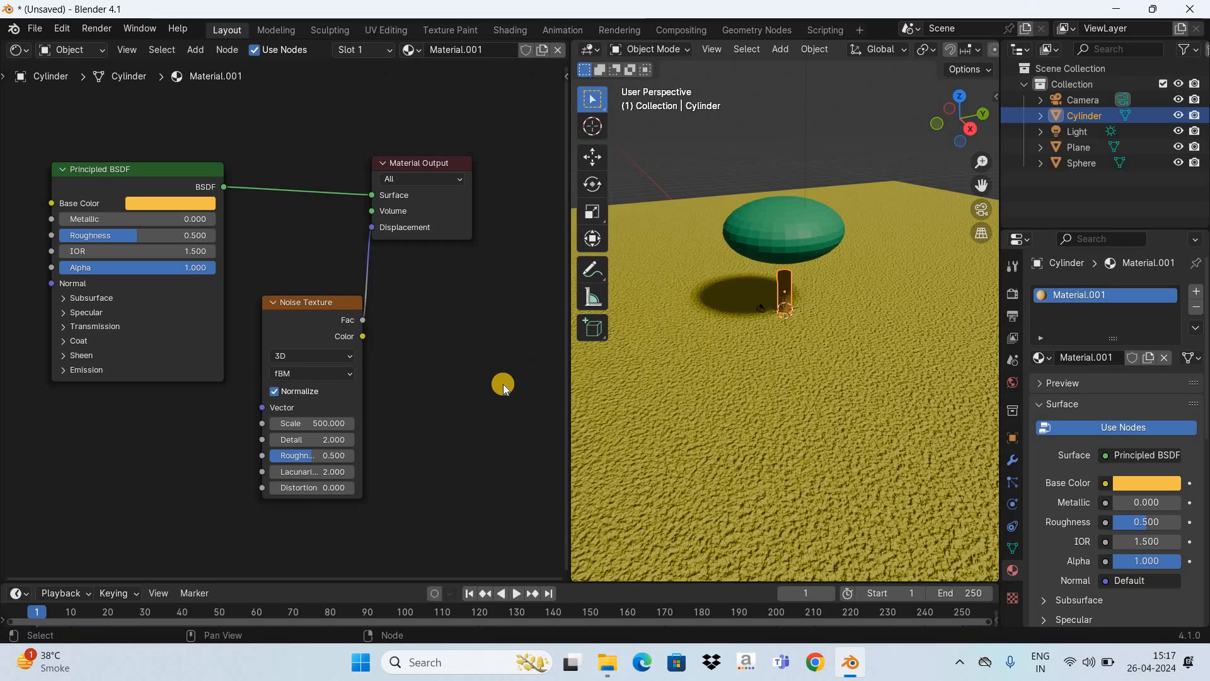
In the sphere's material, add a Noise Texture node beside Principled BSDF and move Material Output farther away from it.
left_click(775, 229)
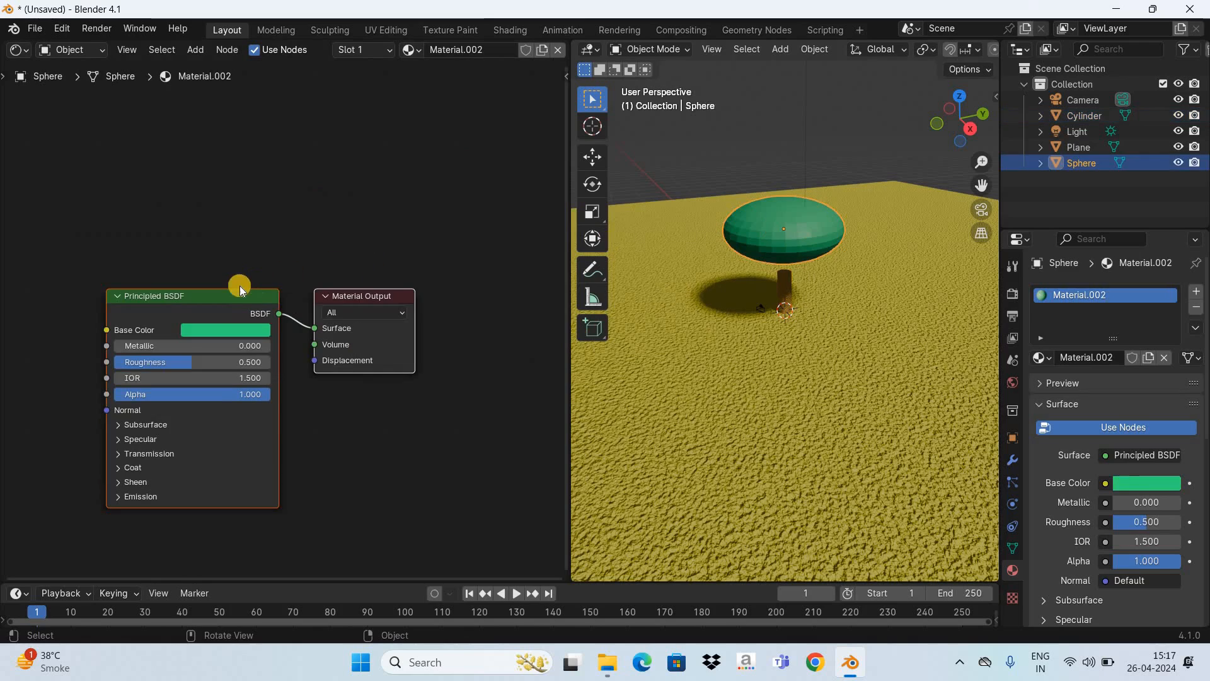
left_click_drag(348, 293, 289, 128)
left_click(199, 51)
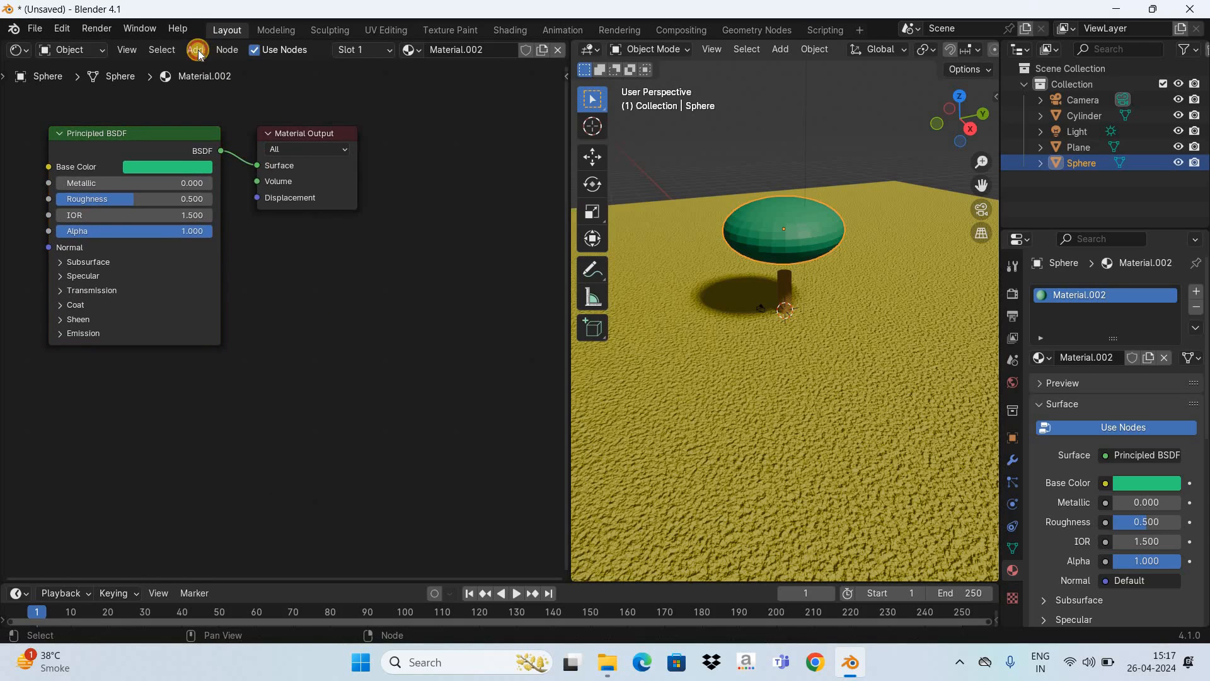
left_click(197, 51)
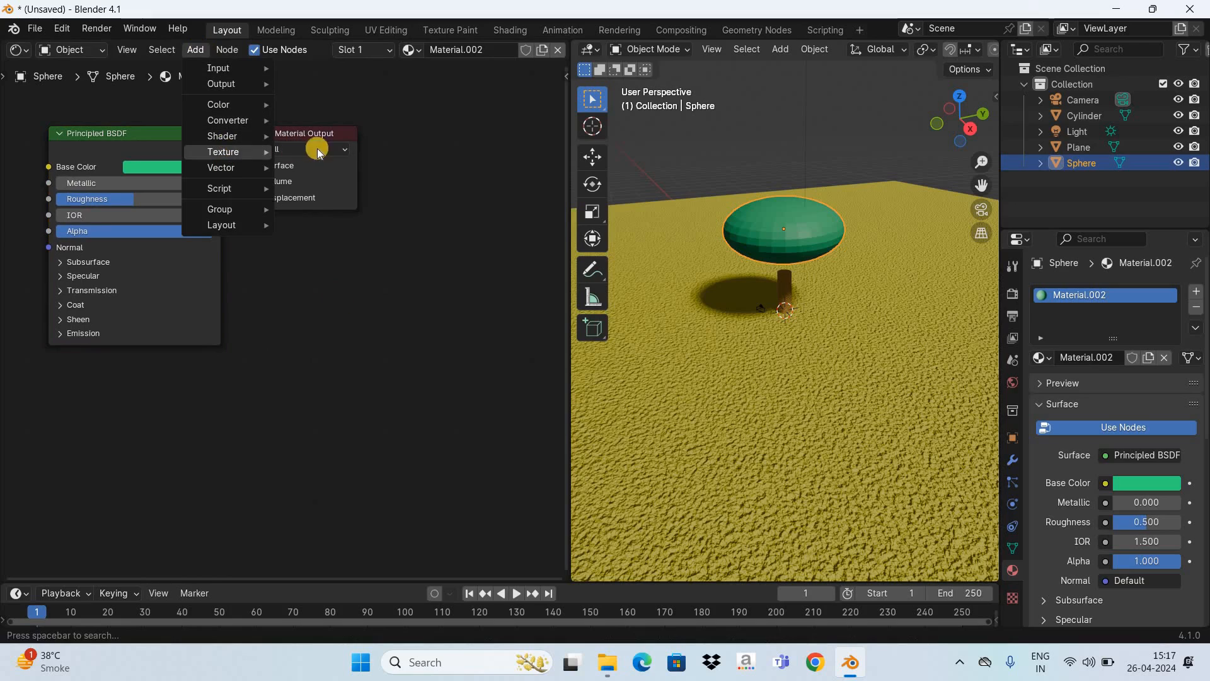
mouse_move(223, 151)
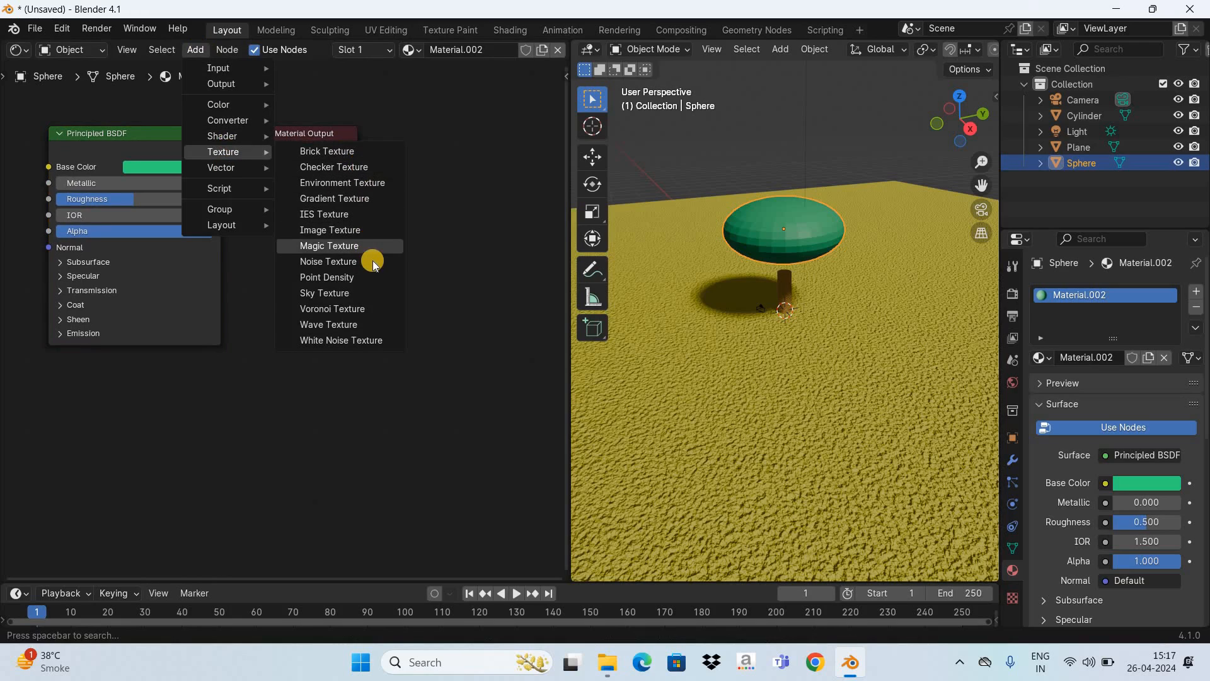
left_click(353, 264)
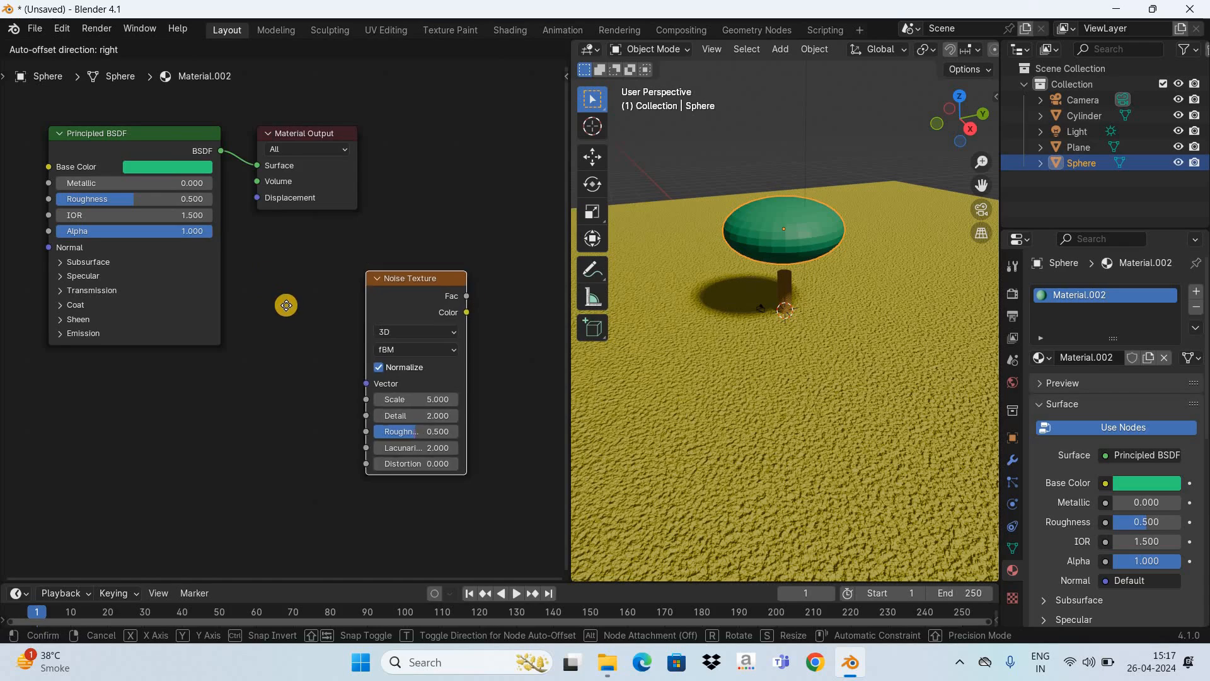
left_click(243, 270)
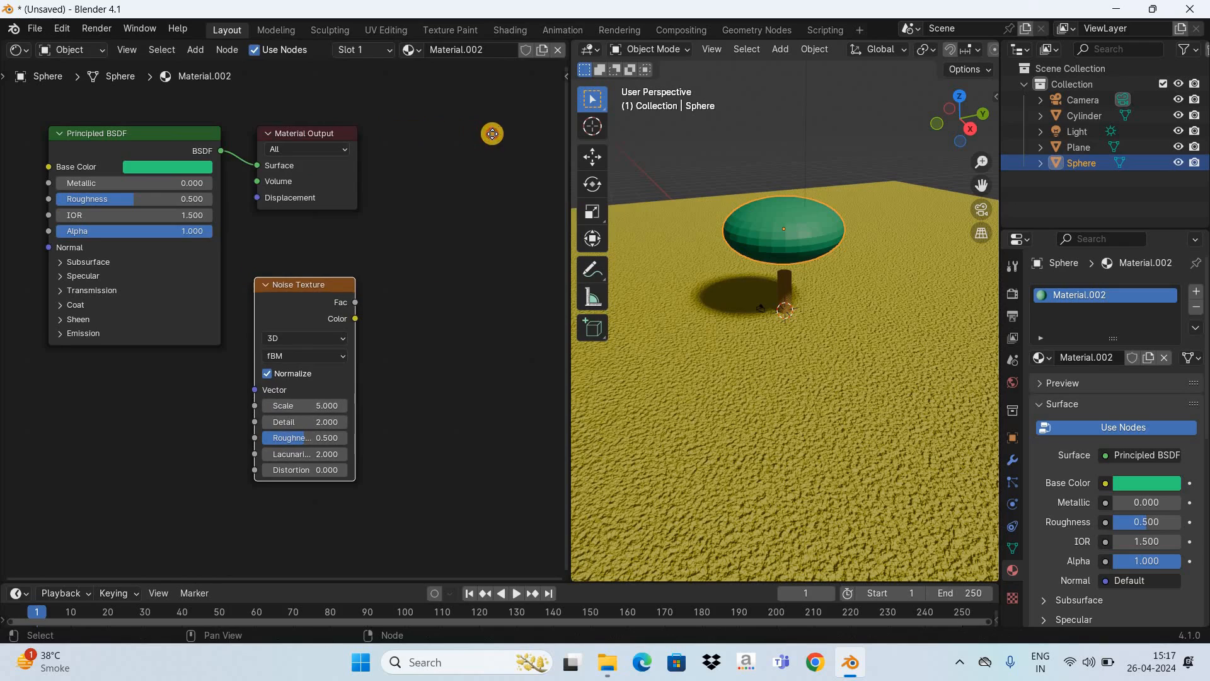
left_click_drag(309, 133, 489, 136)
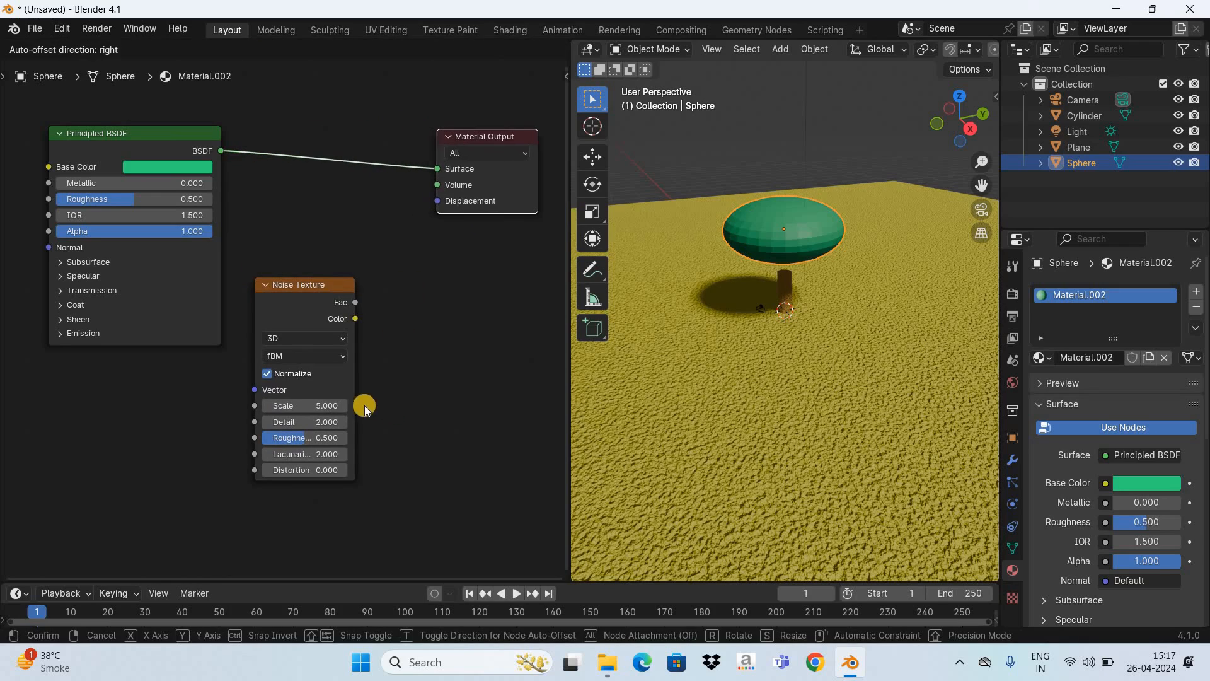
Set the sphere material's noise scale to 500 and connect the texture's Fac output to Material Output's Displacement input.
left_click(326, 404)
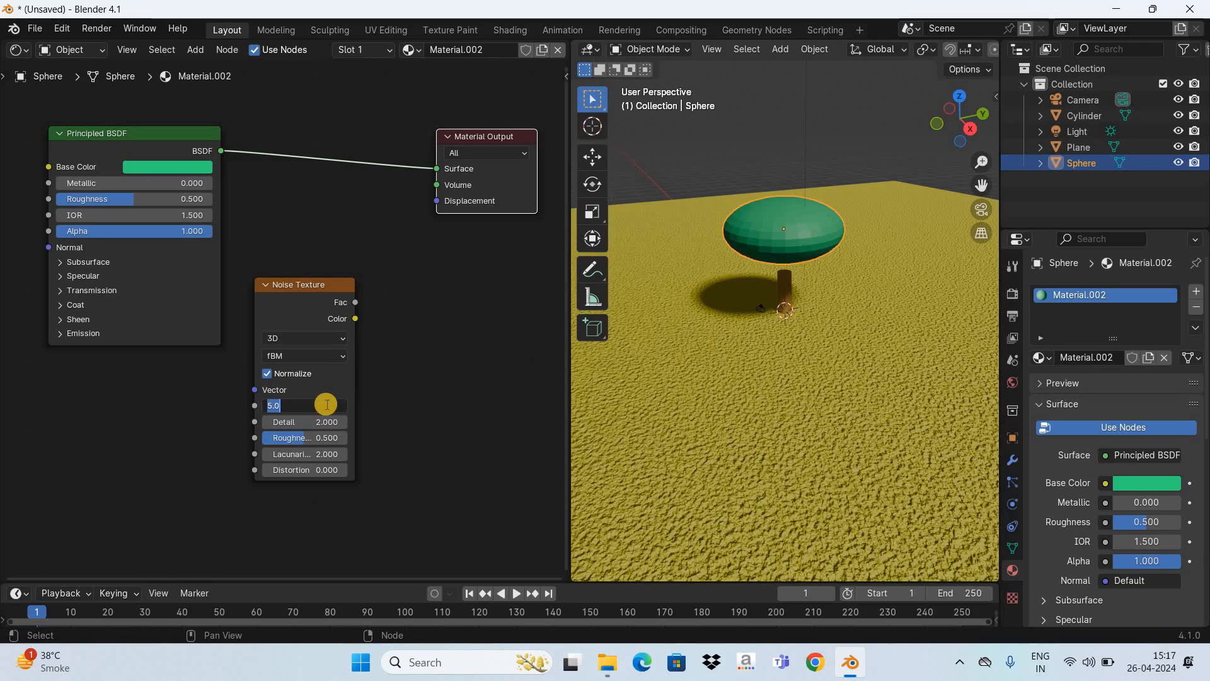
type("50")
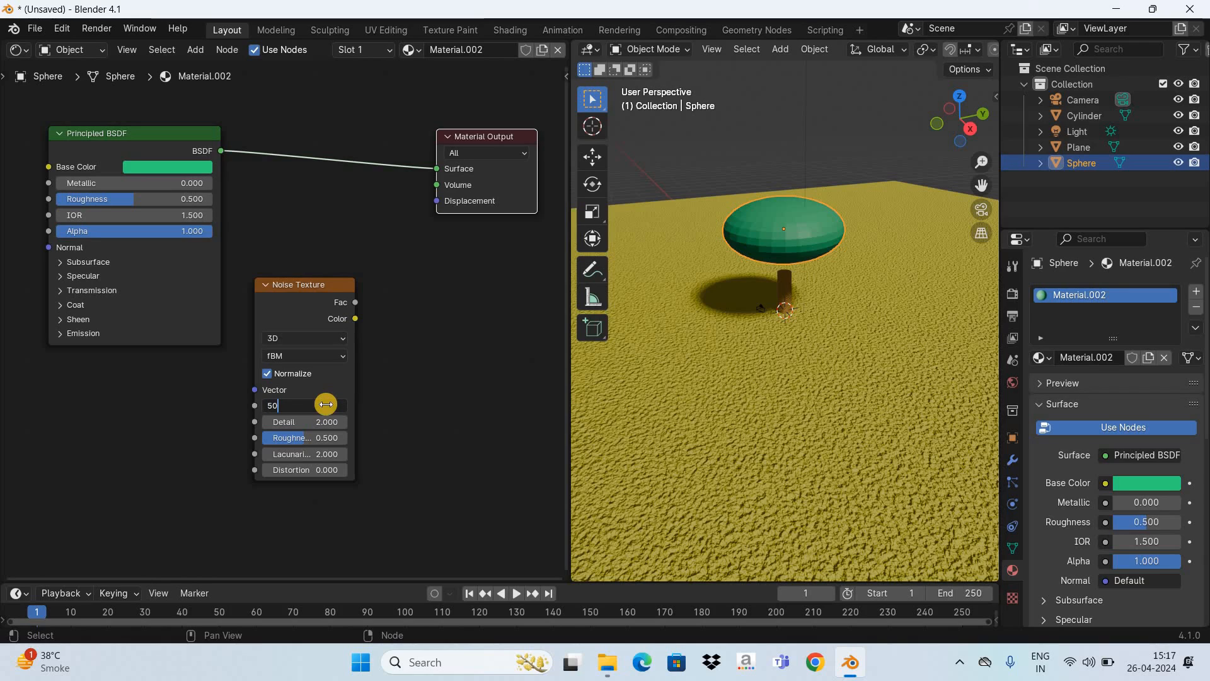
type("0")
key("Return")
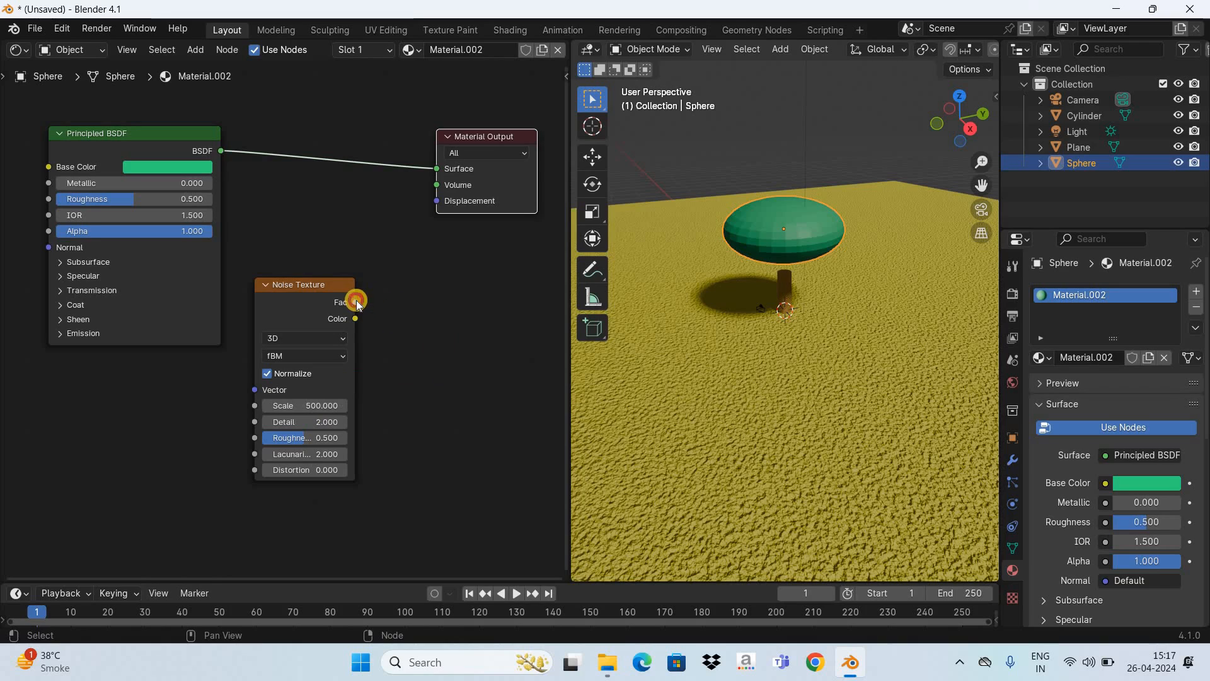
left_click_drag(374, 305, 429, 203)
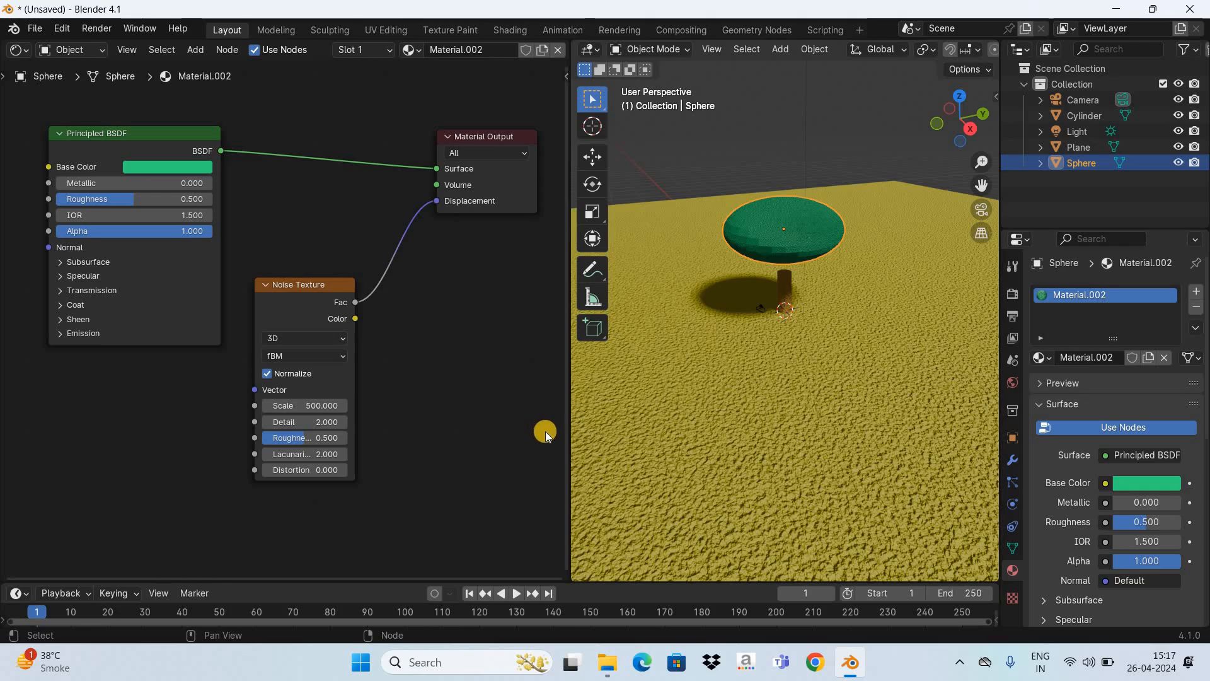
Join the Shader Editor and 3D viewport areas so the 3D viewport fills the whole workspace.
right_click(569, 392)
left_click(552, 430)
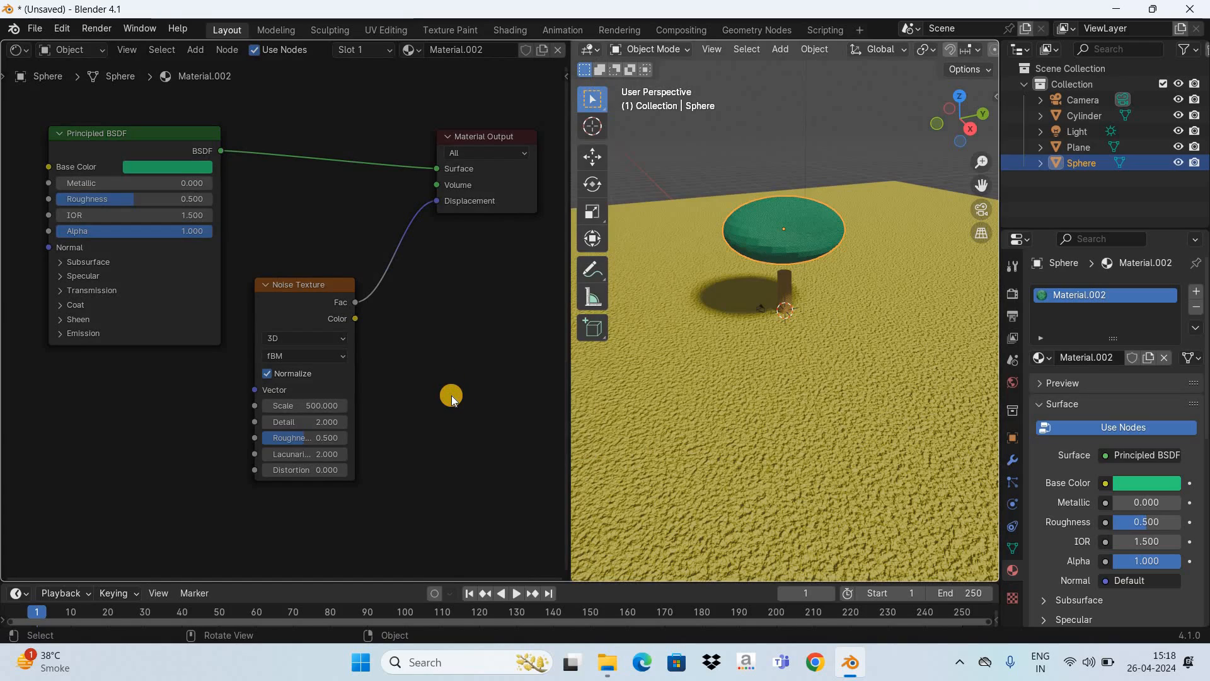
left_click(487, 422)
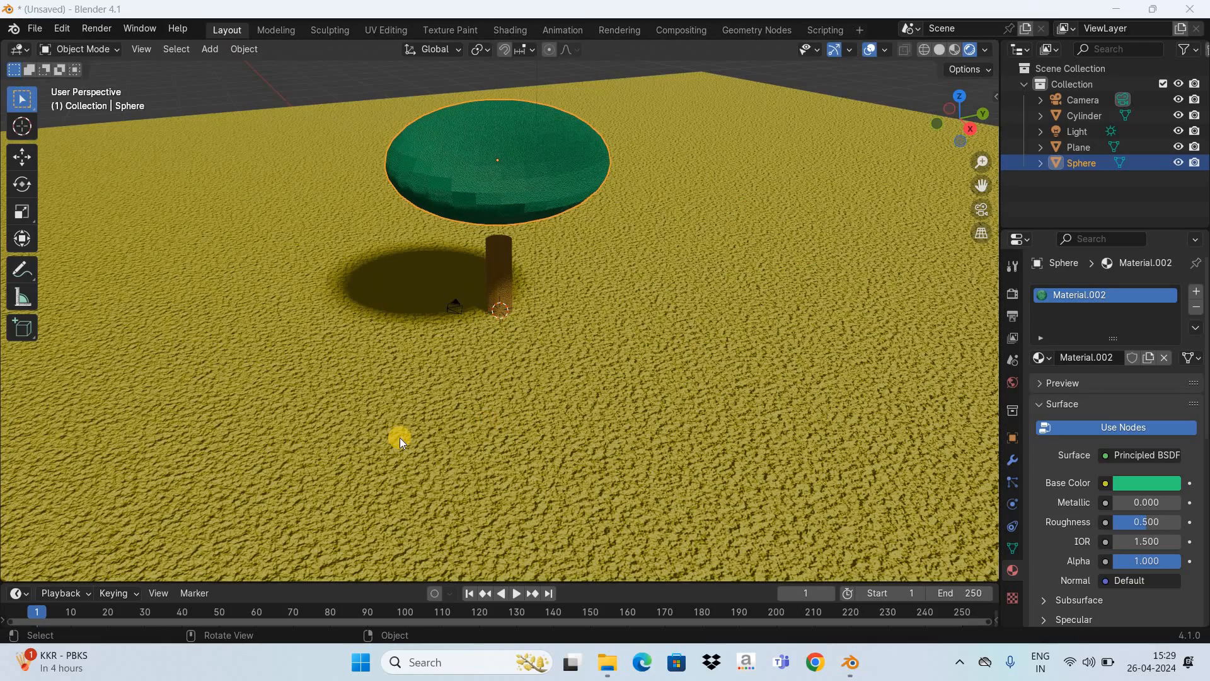
Add an Edge Split modifier to the cylinder with its default settings and apply it.
left_click(497, 264)
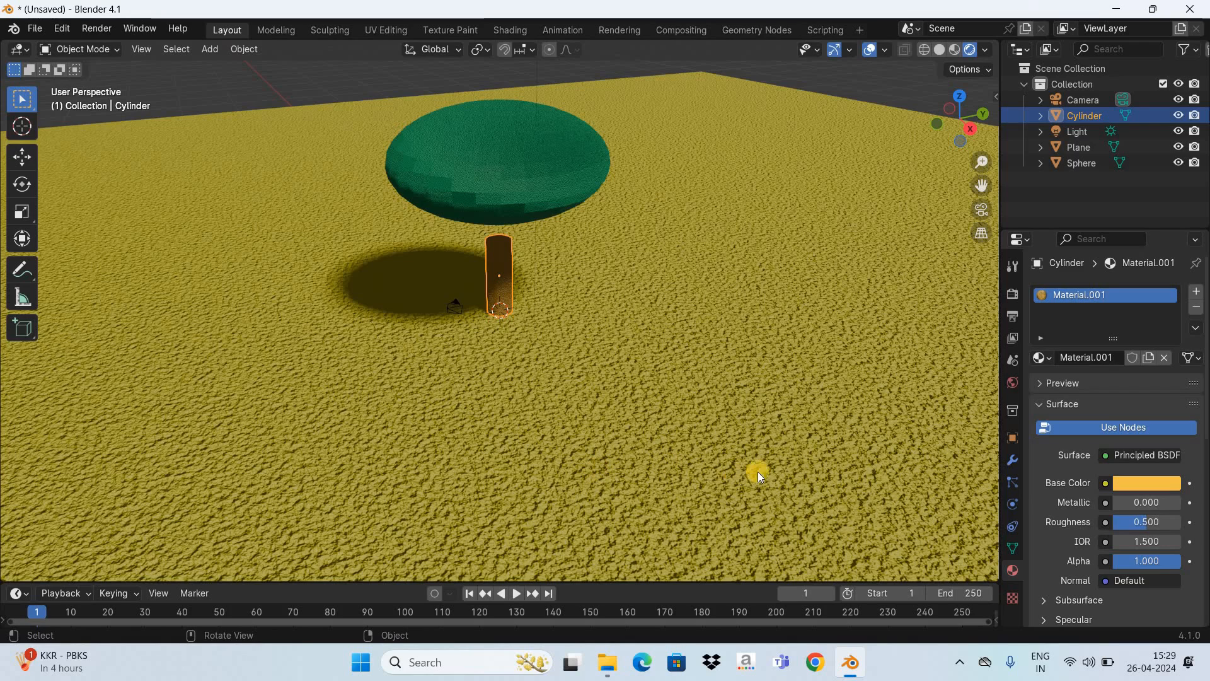
left_click(1012, 460)
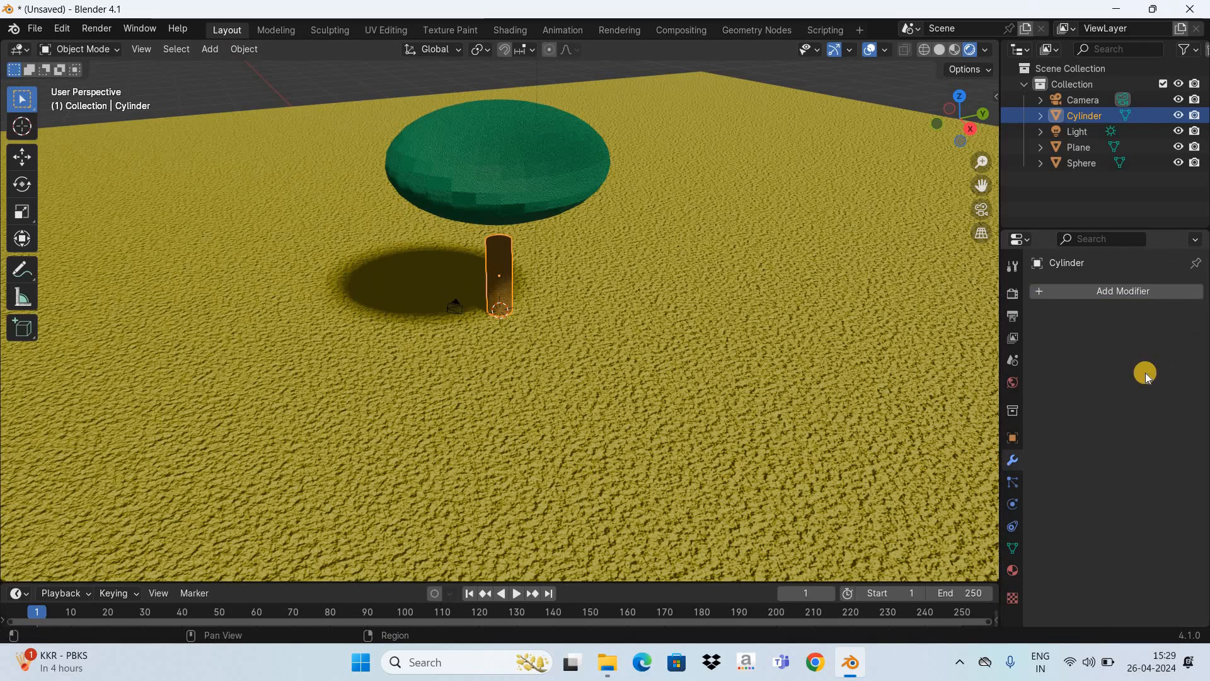
left_click(1132, 289)
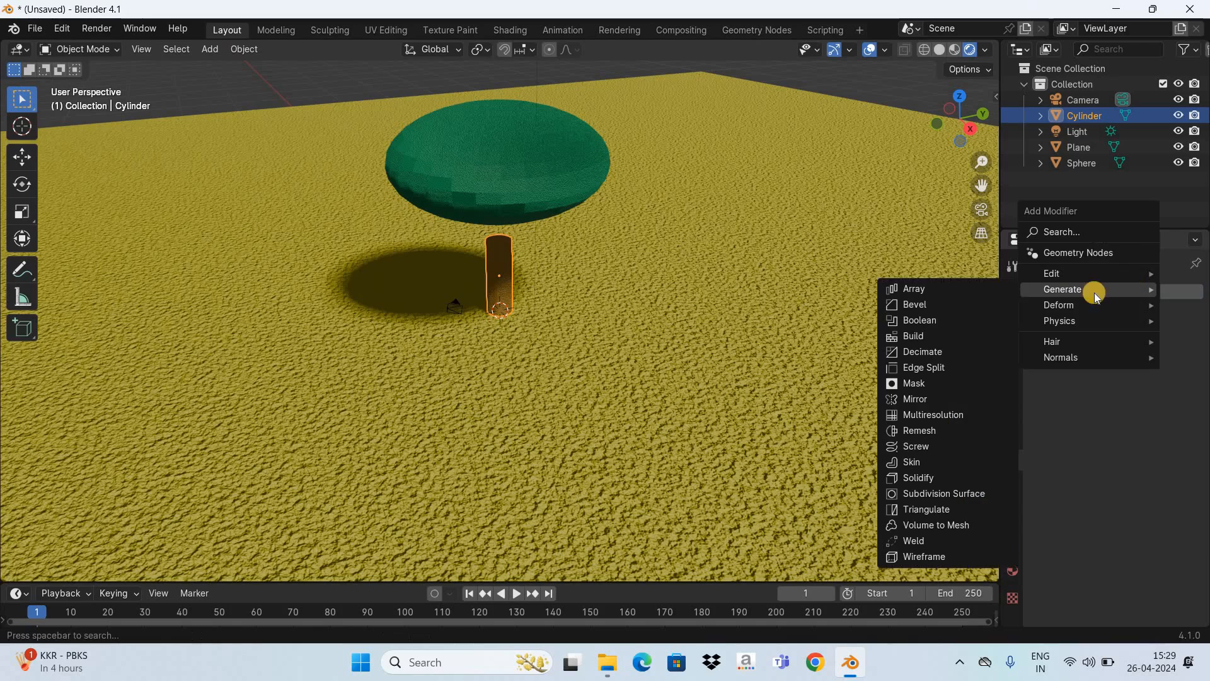
left_click(962, 372)
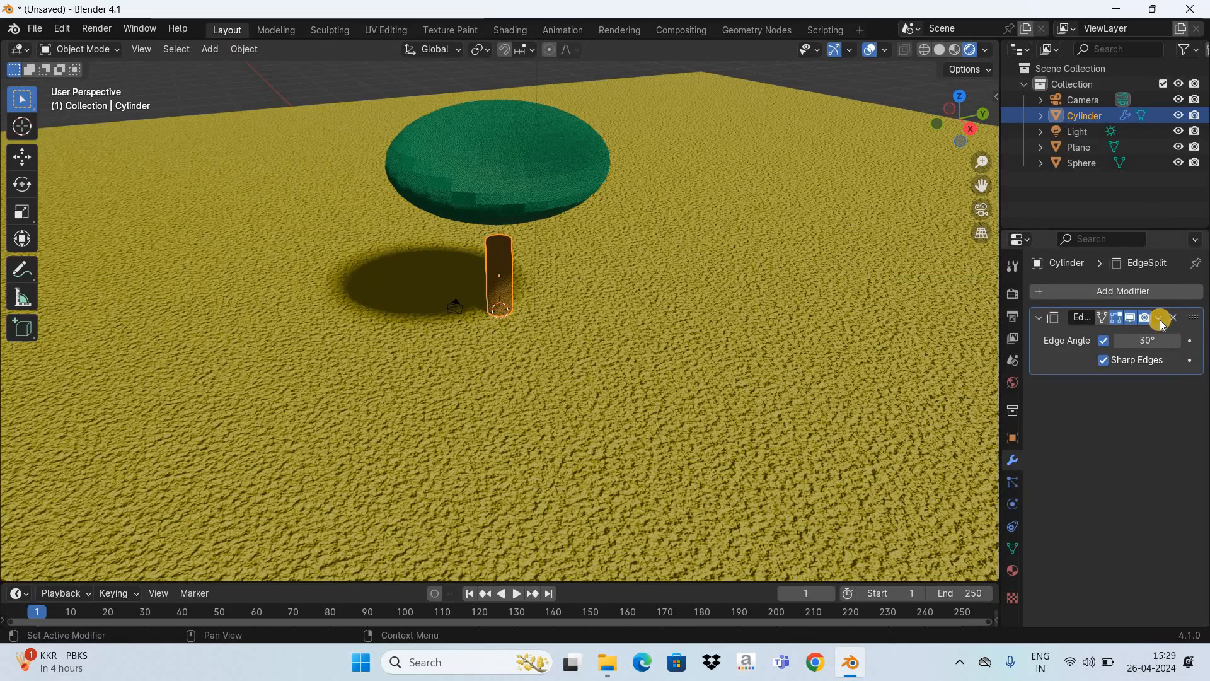
left_click(1159, 318)
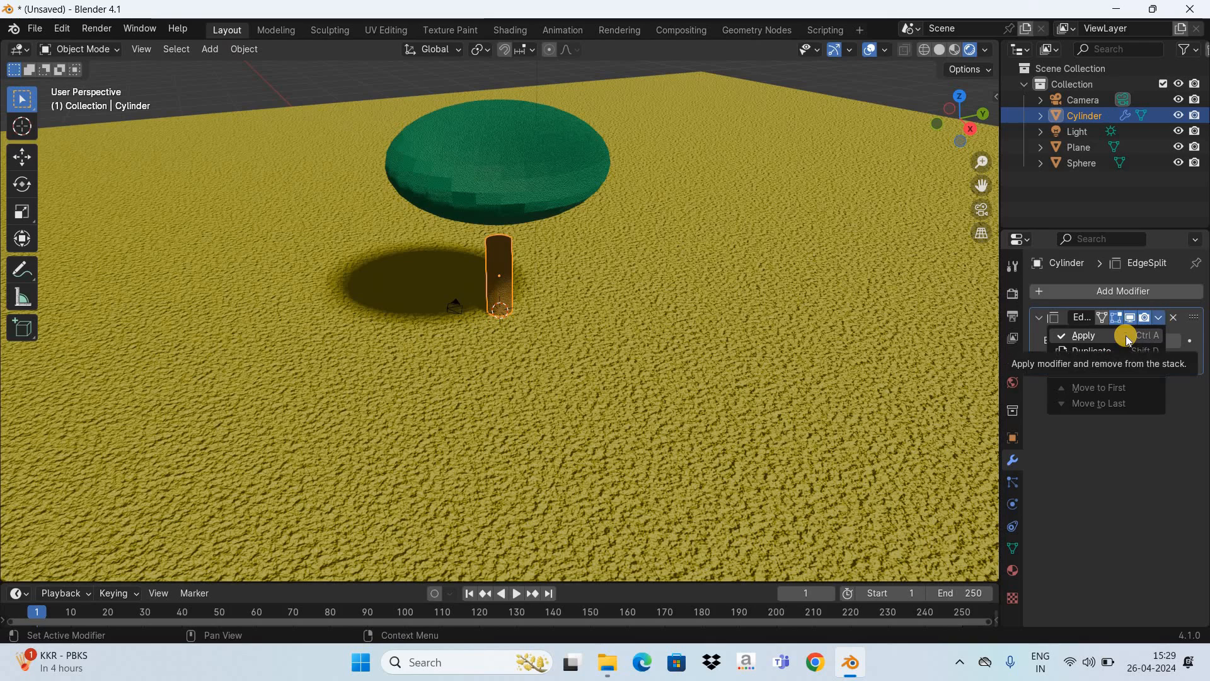
left_click(1125, 335)
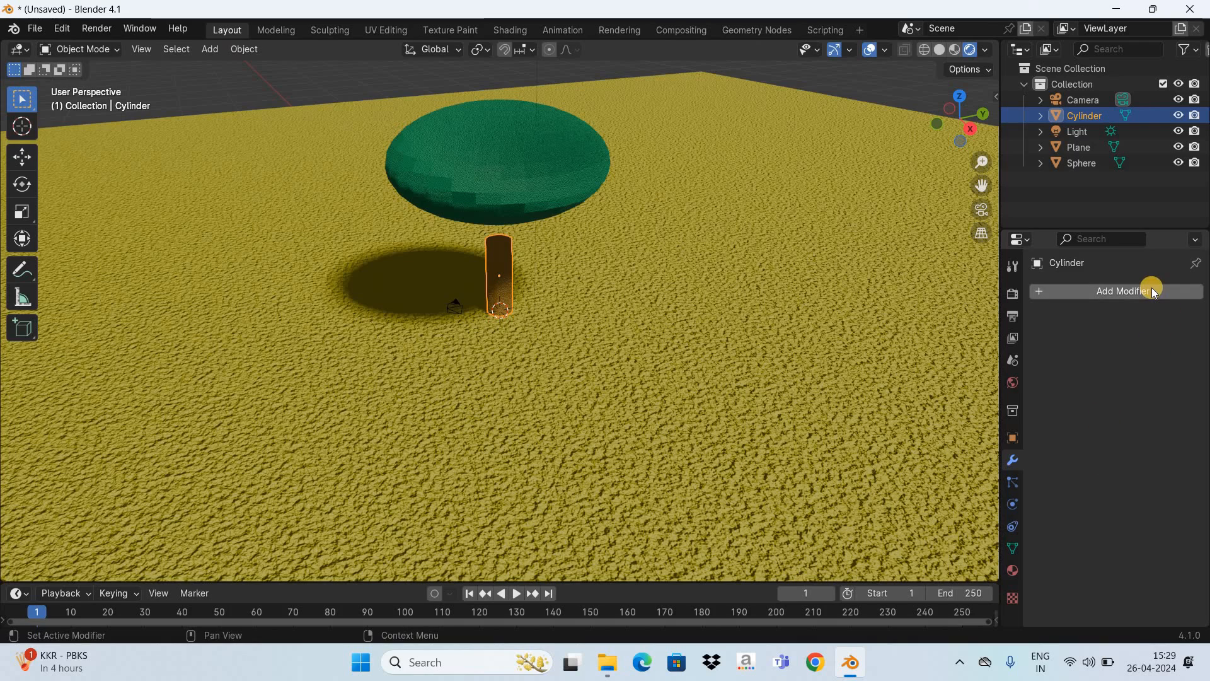
Add a Subdivision Surface modifier to the cylinder with viewport and render levels of 3, and apply it.
left_click(1109, 291)
mouse_move(1109, 289)
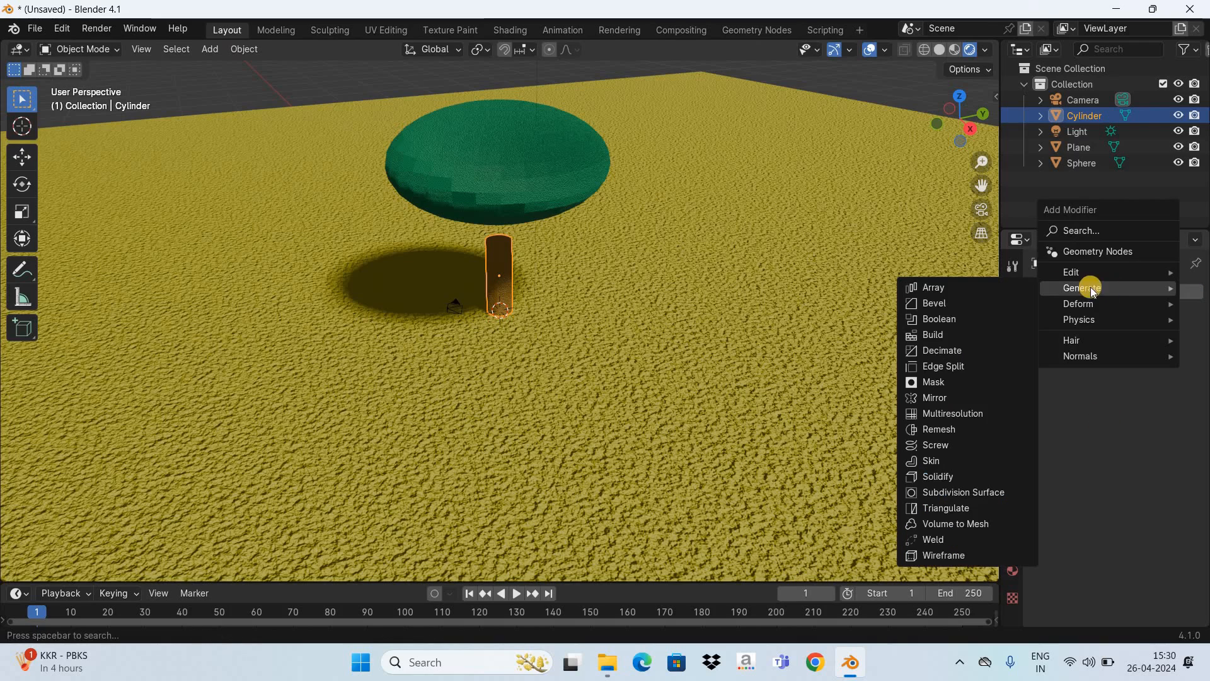
left_click(1009, 492)
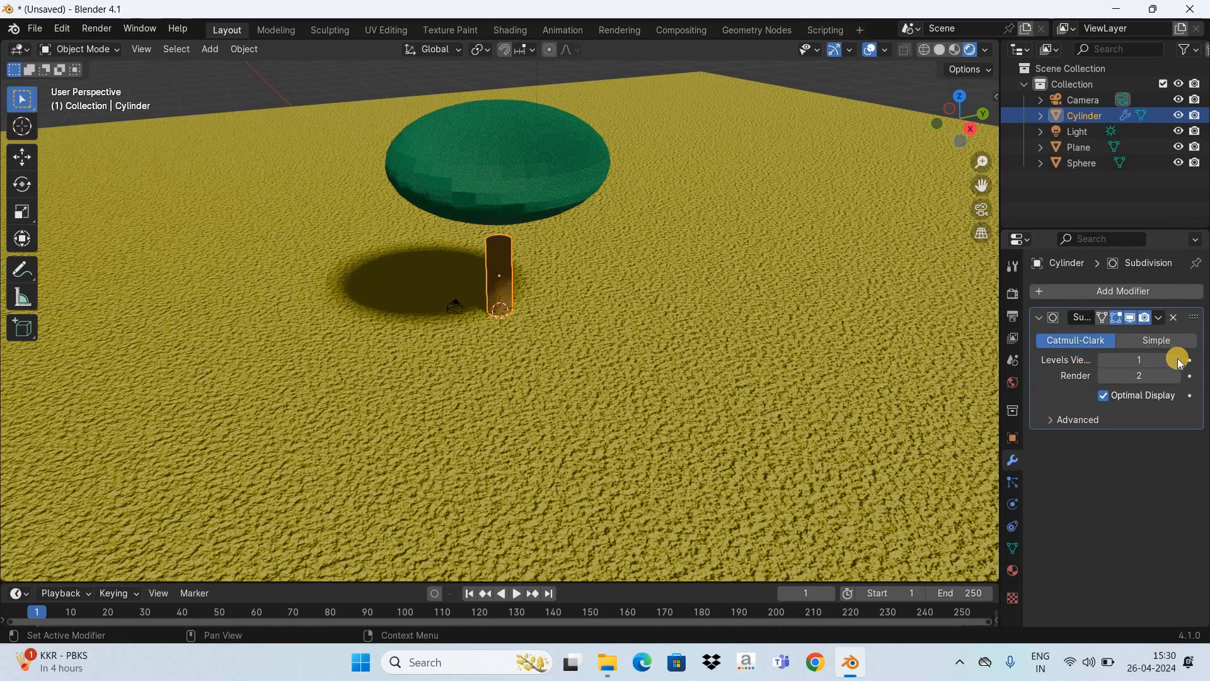
left_click(1176, 359)
left_click(1176, 359)
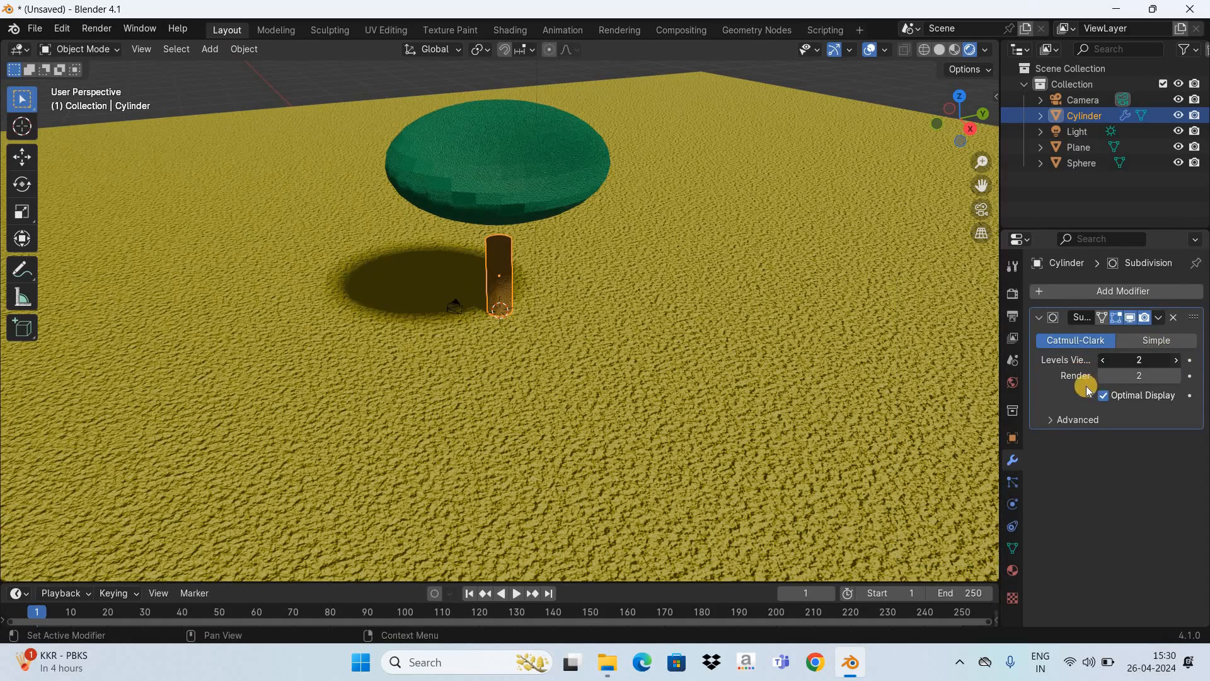
left_click(1176, 375)
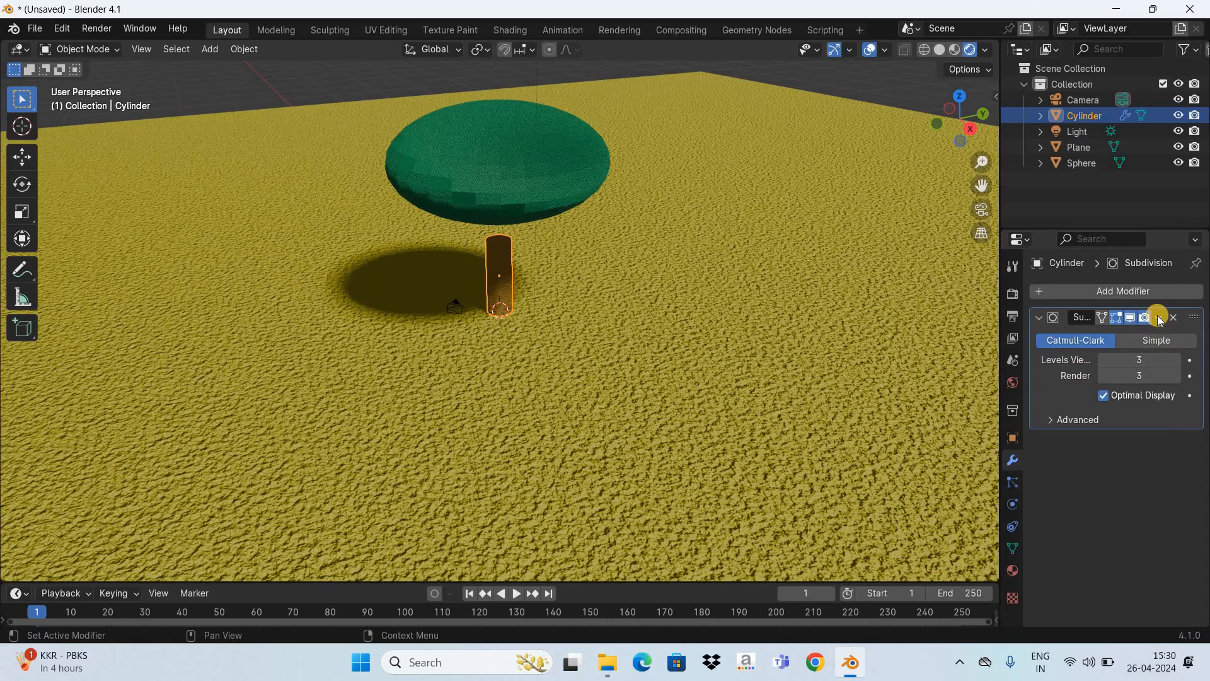
left_click(1158, 318)
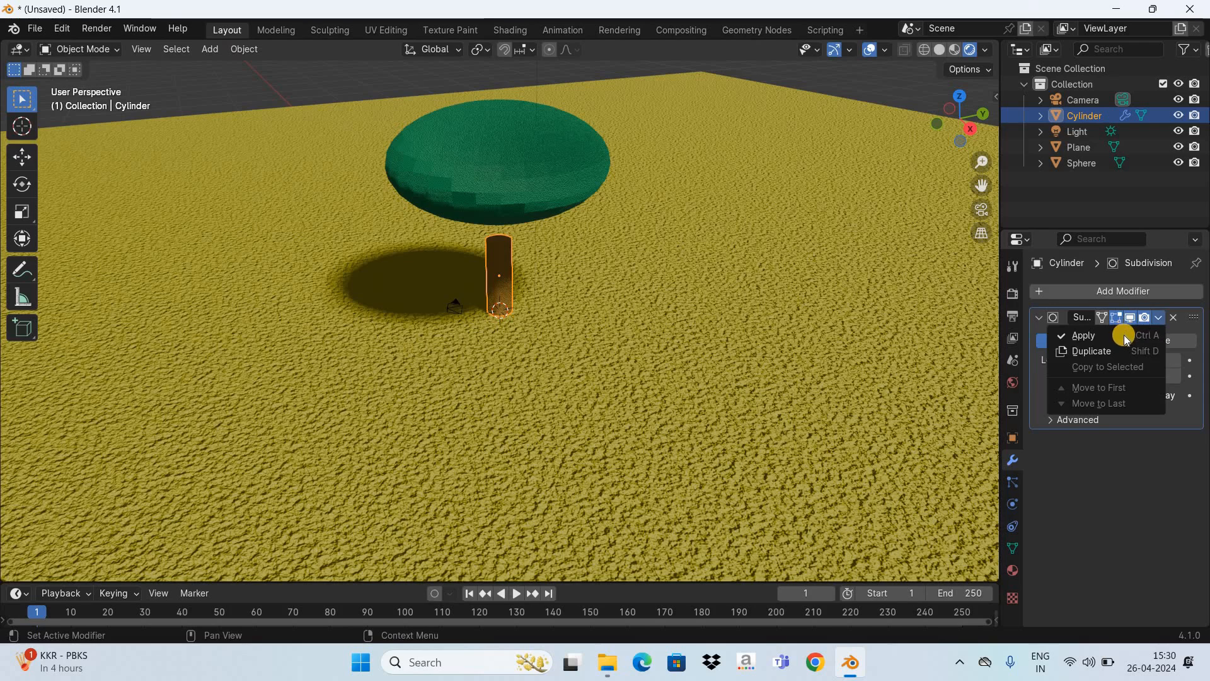
left_click(1126, 336)
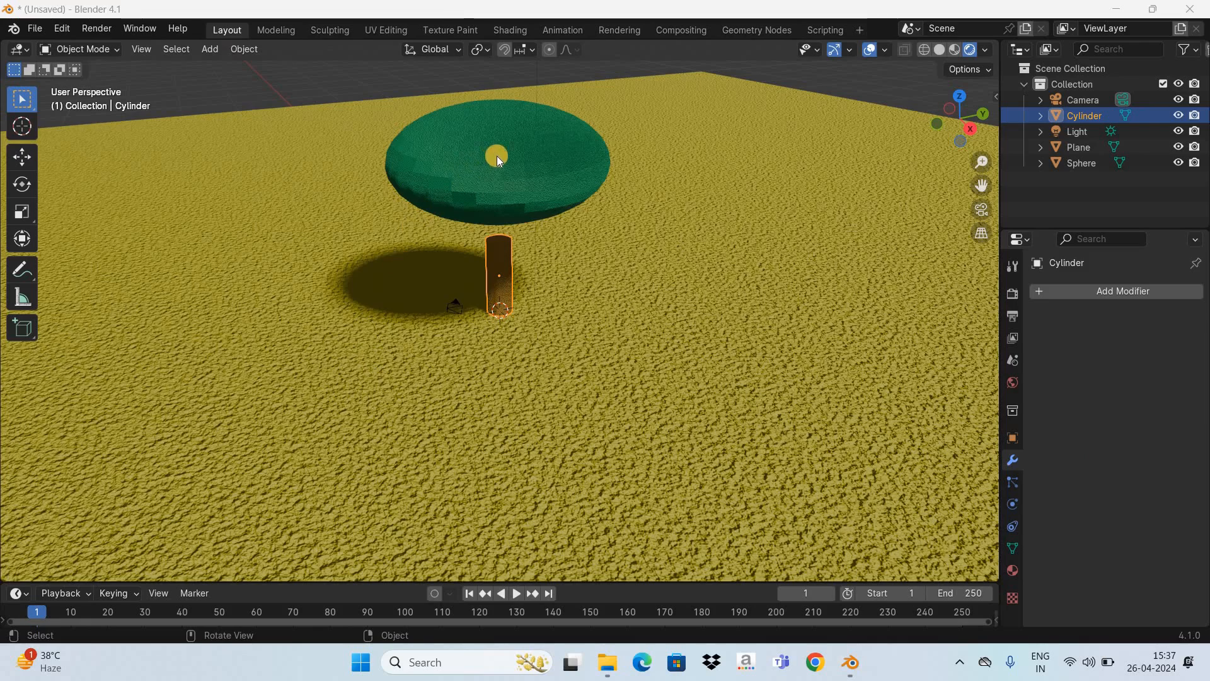
Select the sphere above the trunk and add a Subdivision Surface modifier to it.
left_click(592, 157)
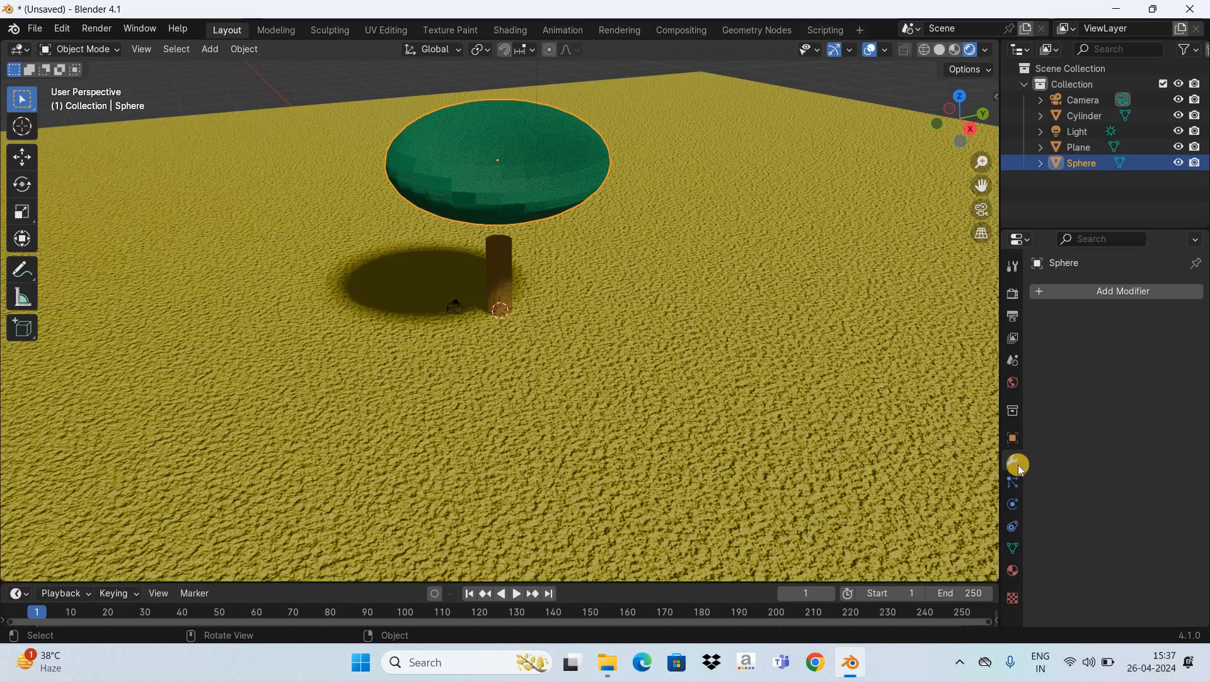
left_click(1126, 289)
mouse_move(1126, 288)
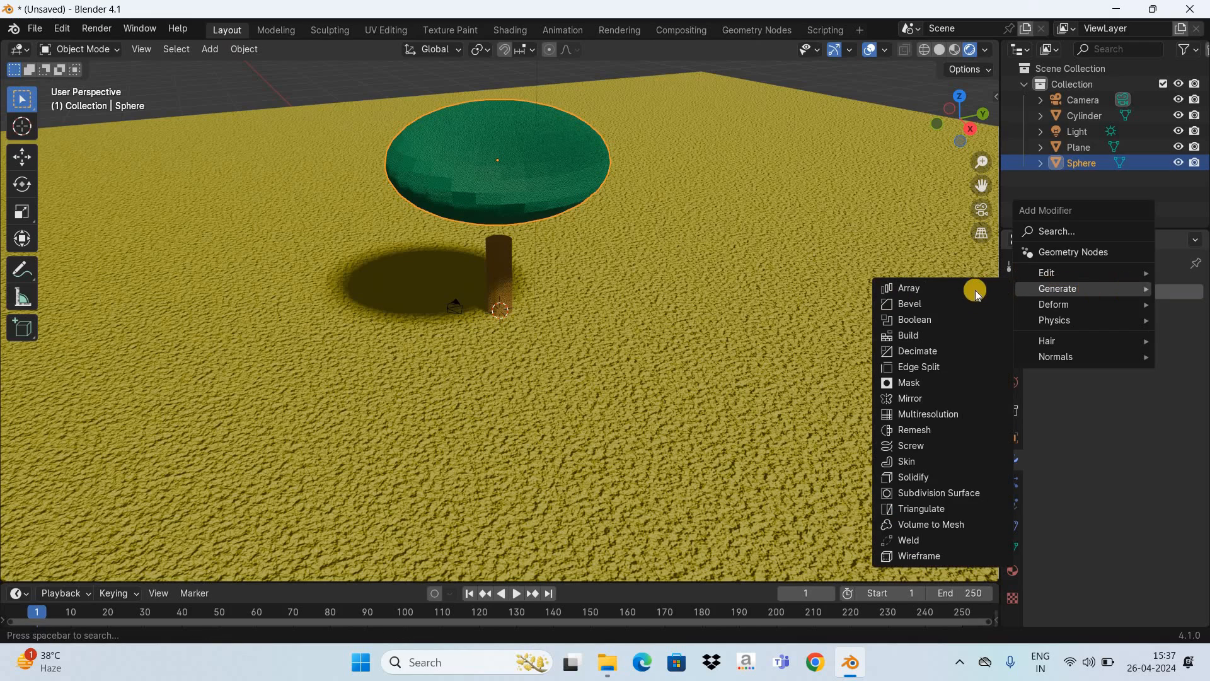
left_click(979, 491)
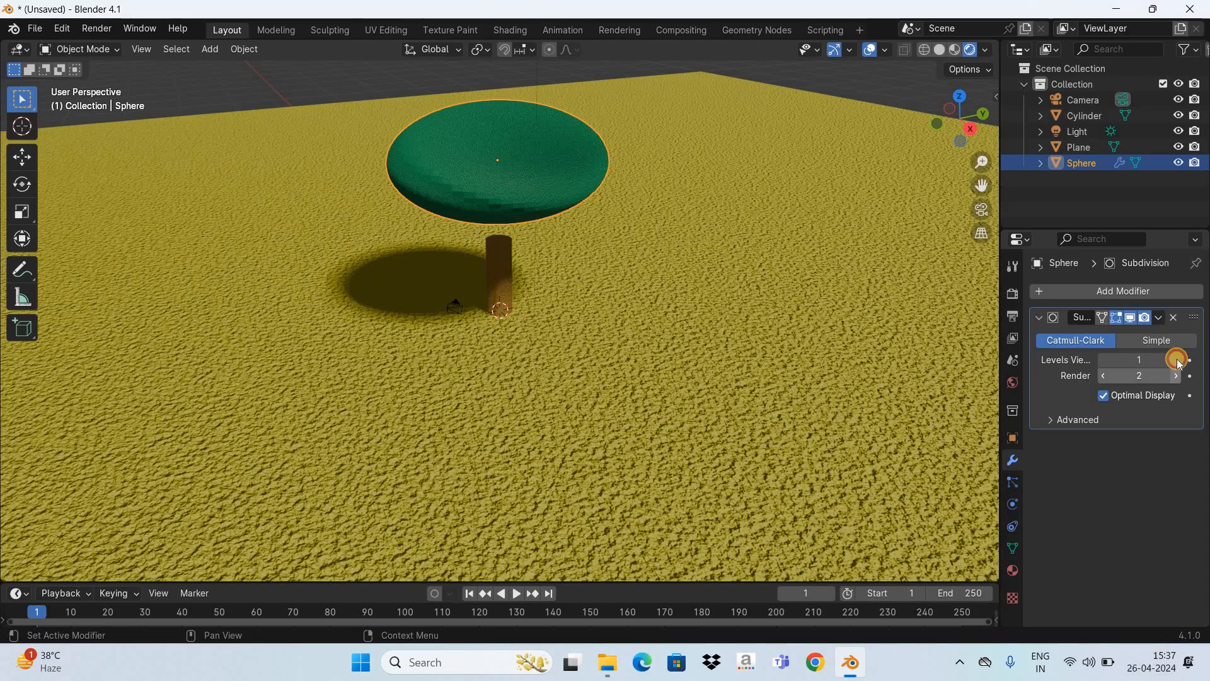
Set the sphere's subdivision to 4 viewport levels and 5 render levels, and apply the modifier.
left_click(1176, 359)
left_click(1176, 360)
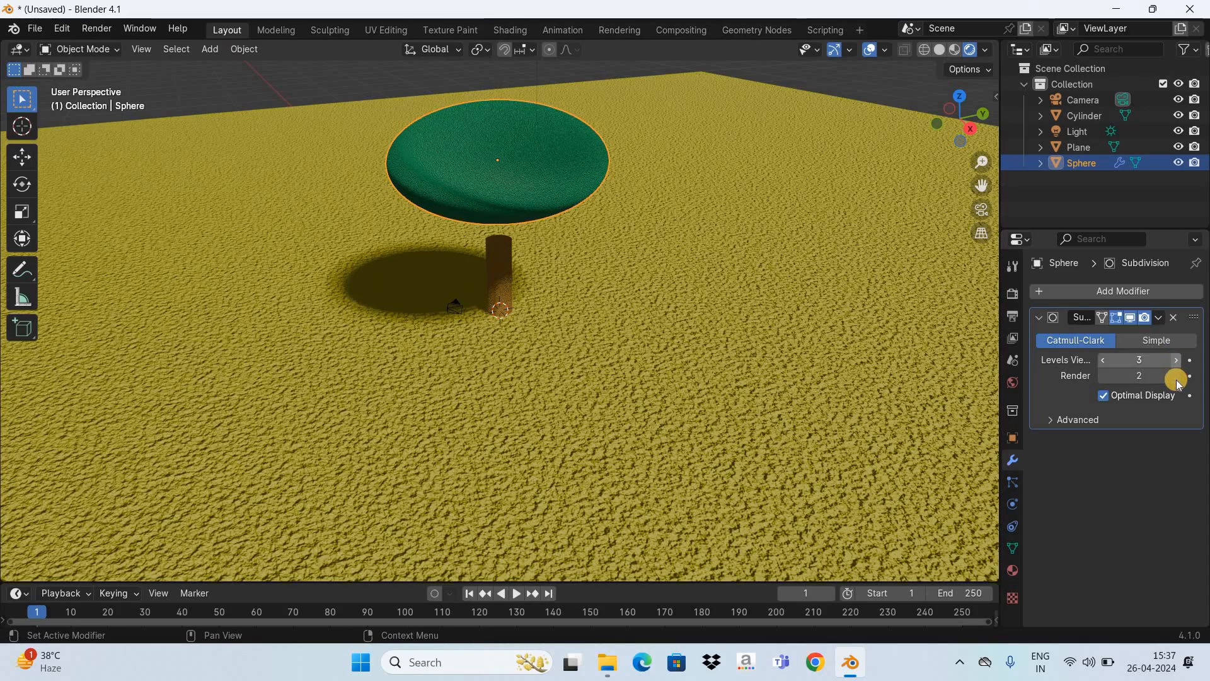
left_click(1176, 360)
left_click(1176, 377)
left_click(1176, 376)
left_click(1176, 377)
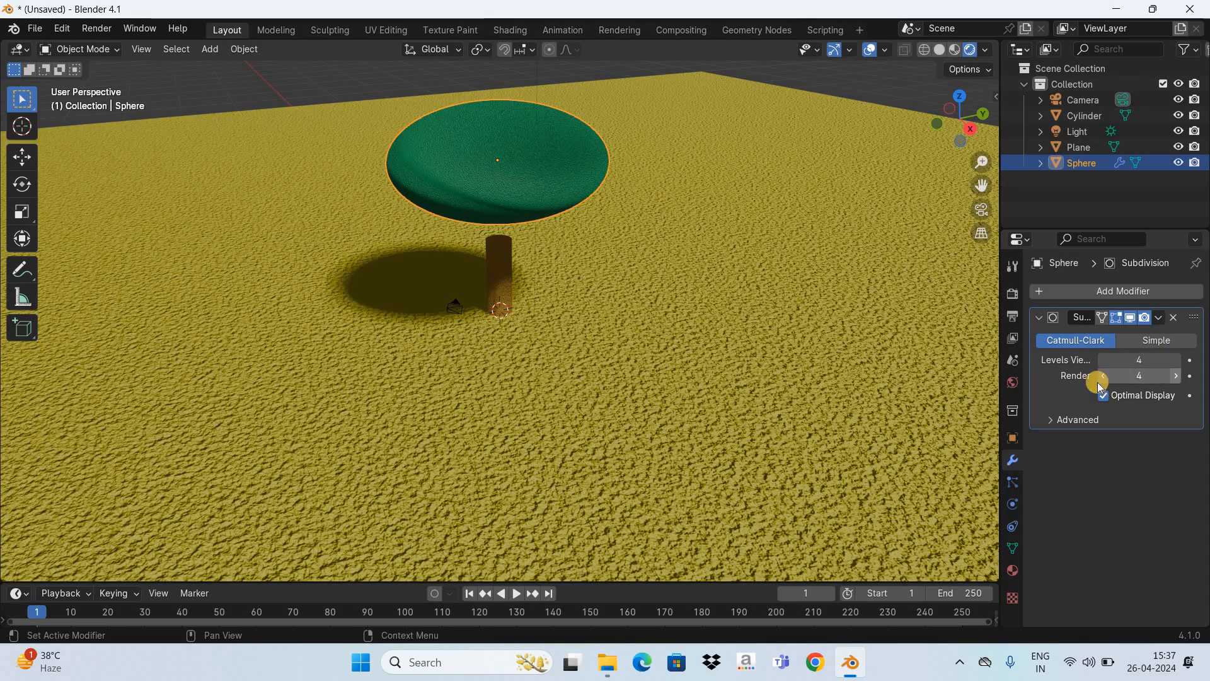
left_click(1103, 377)
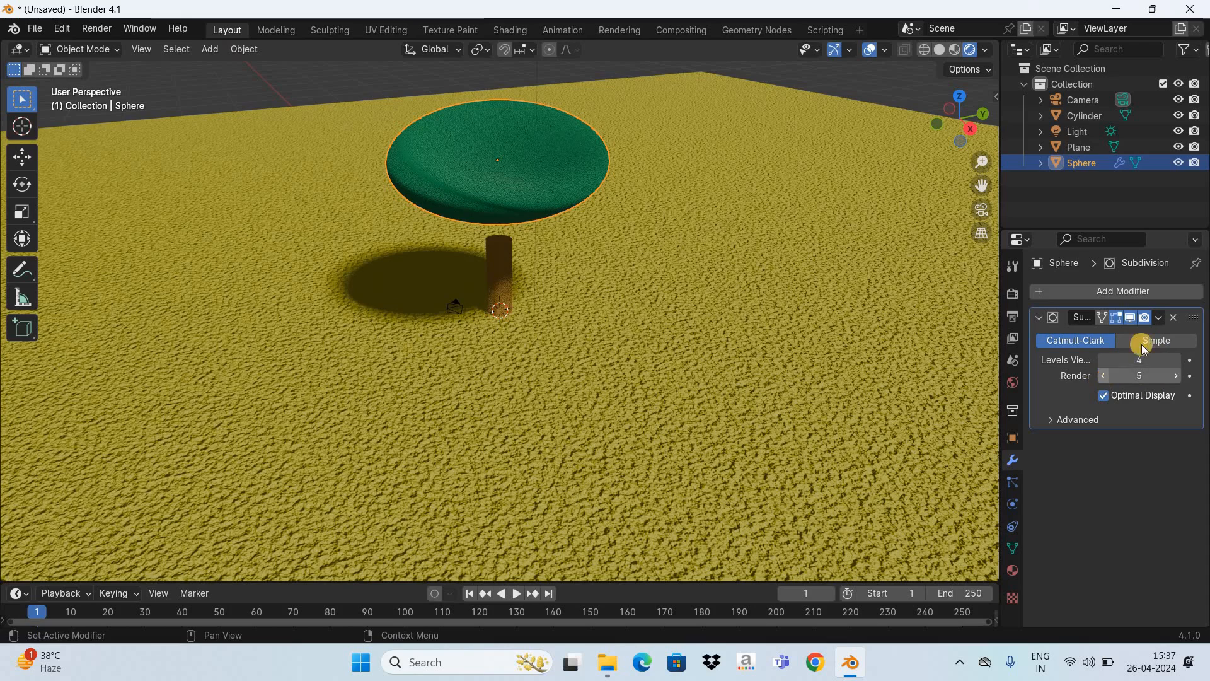
left_click(1157, 316)
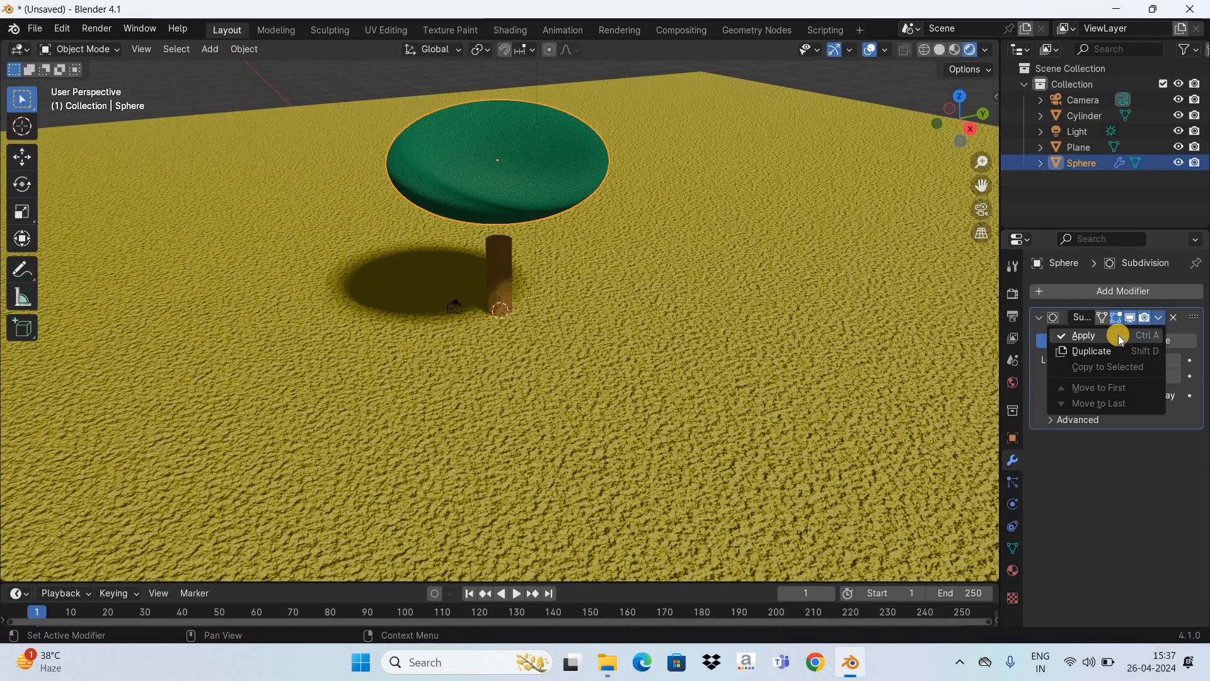
key("ctrl+a")
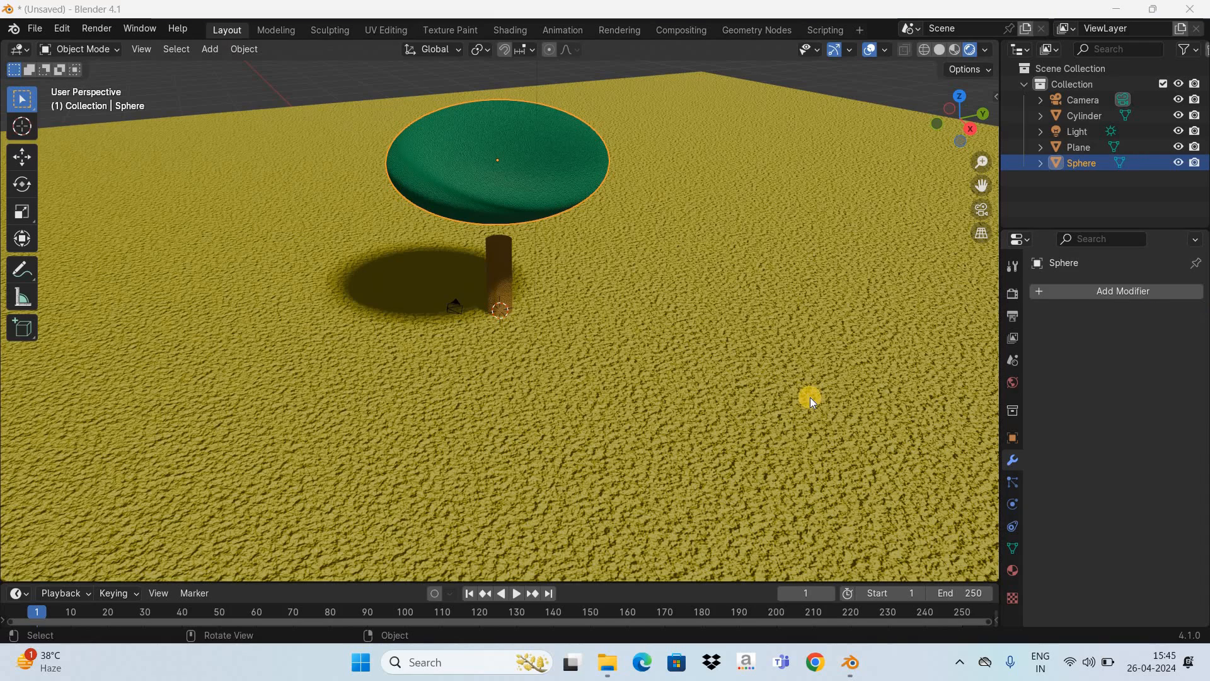
Create a new brush texture and name it t1.
left_click(1016, 593)
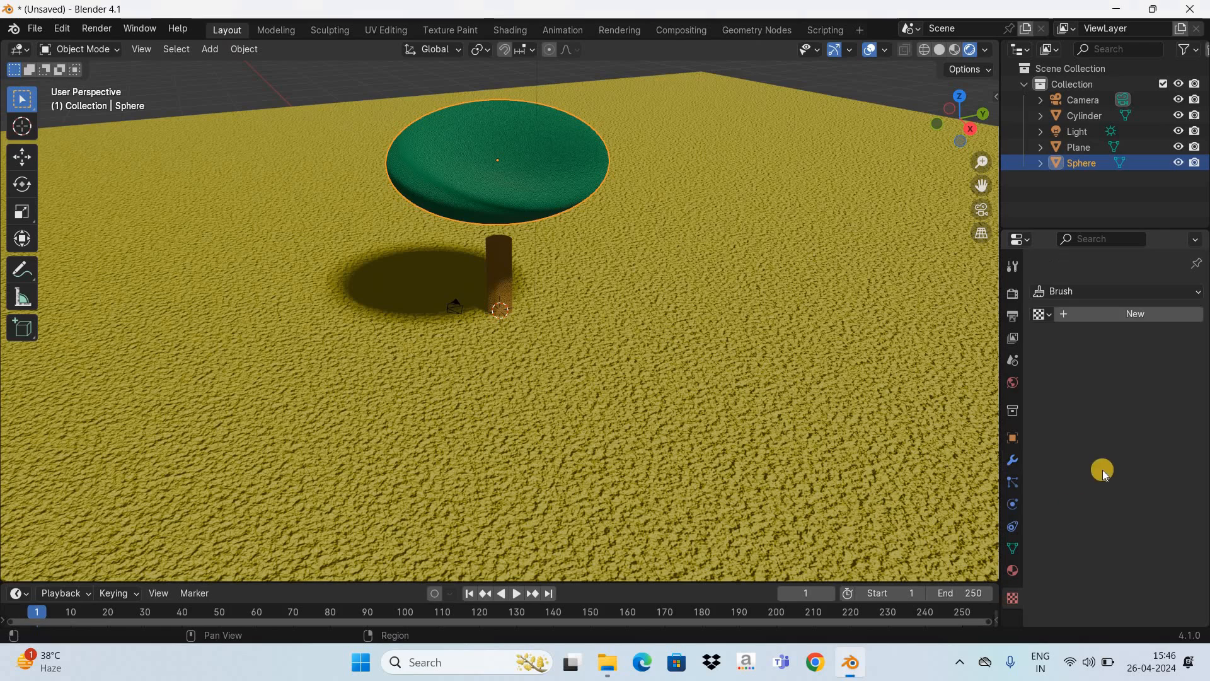
left_click(1155, 308)
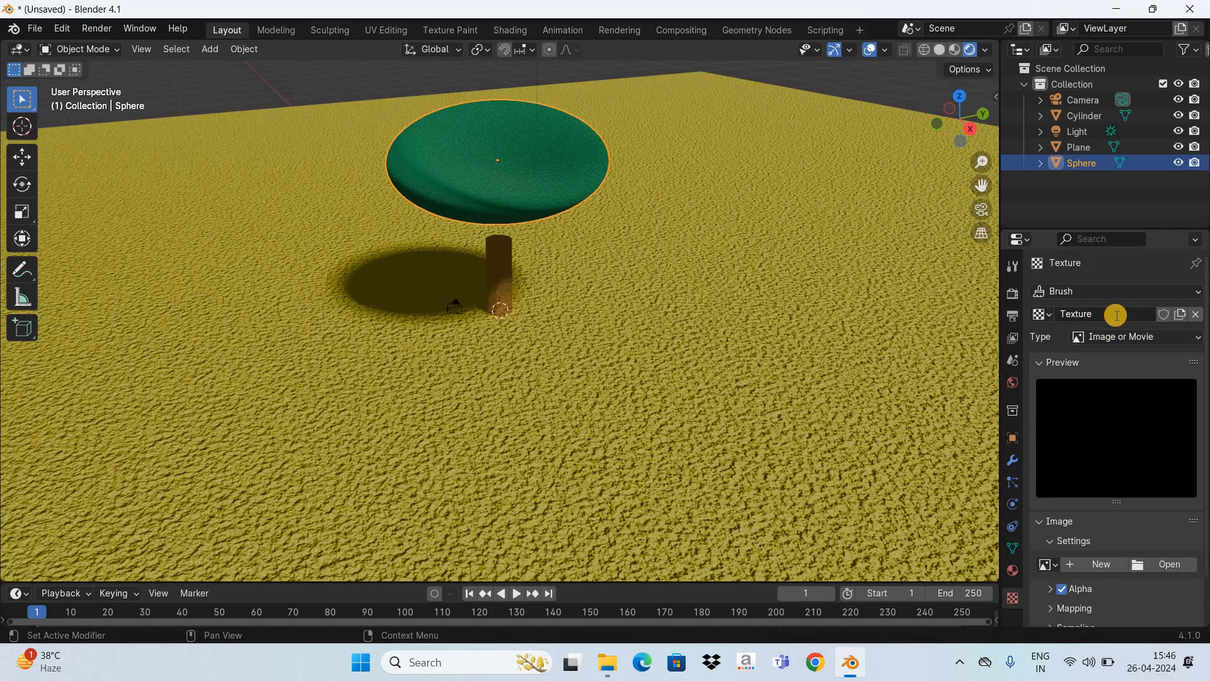
left_click(1115, 315)
key("BackSpace")
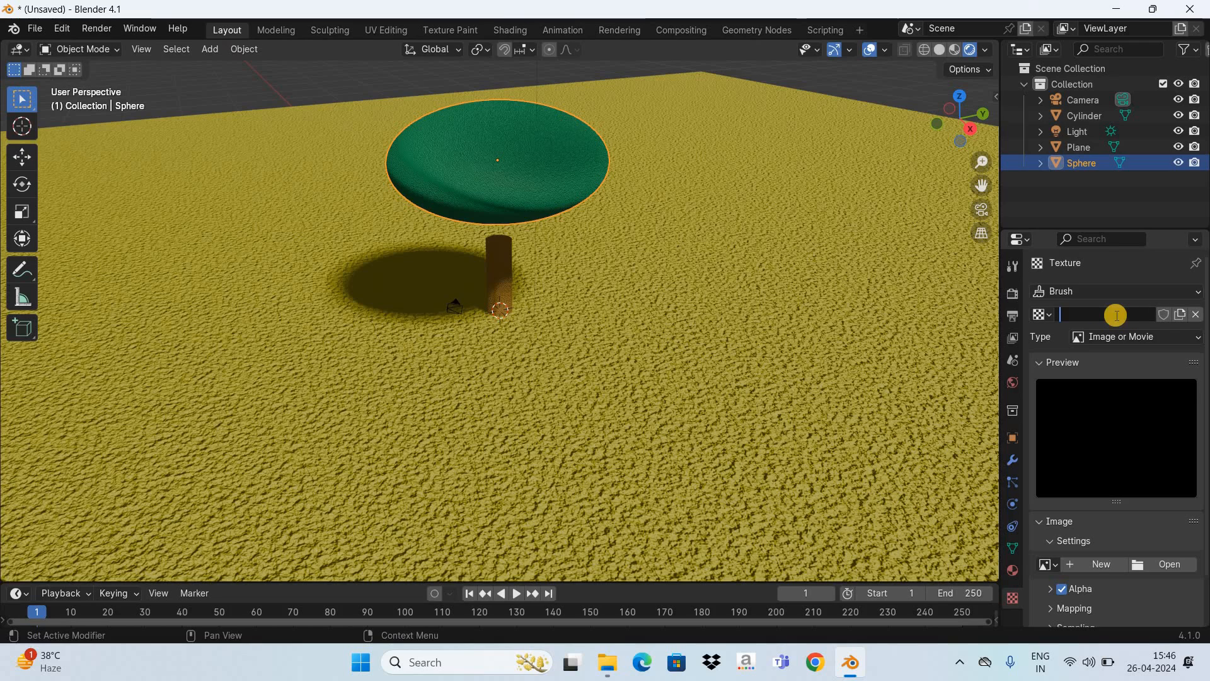
type("t1")
key("Return")
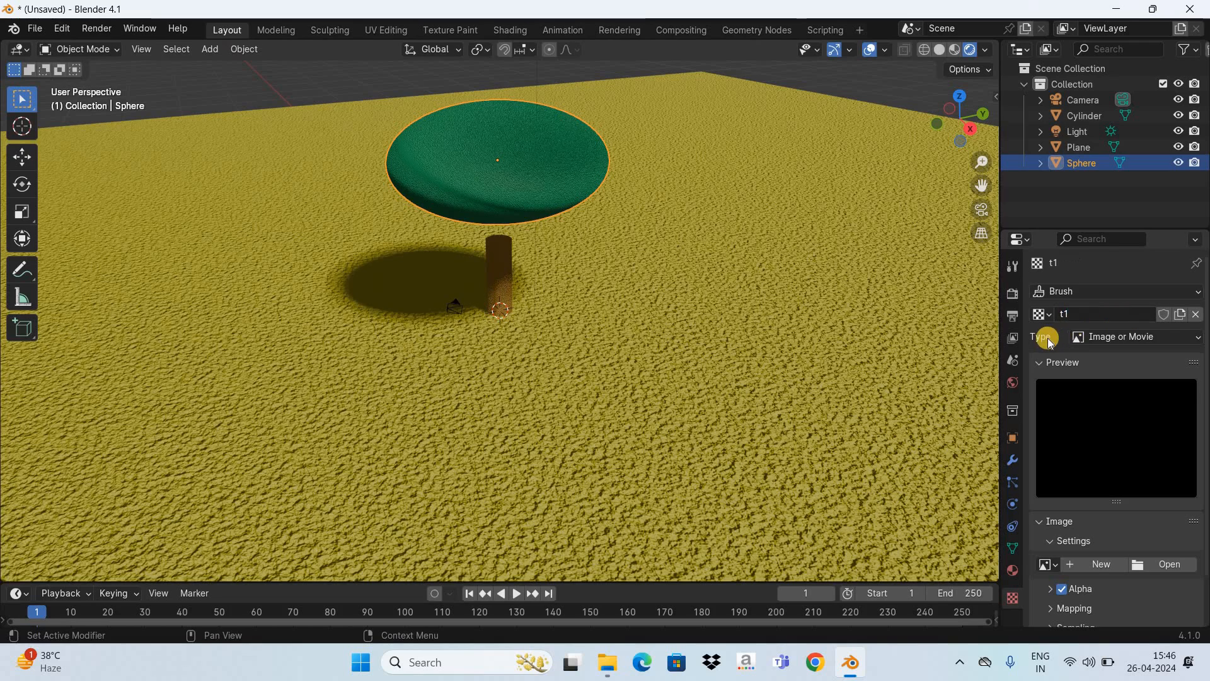
Make texture t1 a Clouds texture with a size of 0.50 and a depth of 5.
left_click(1163, 337)
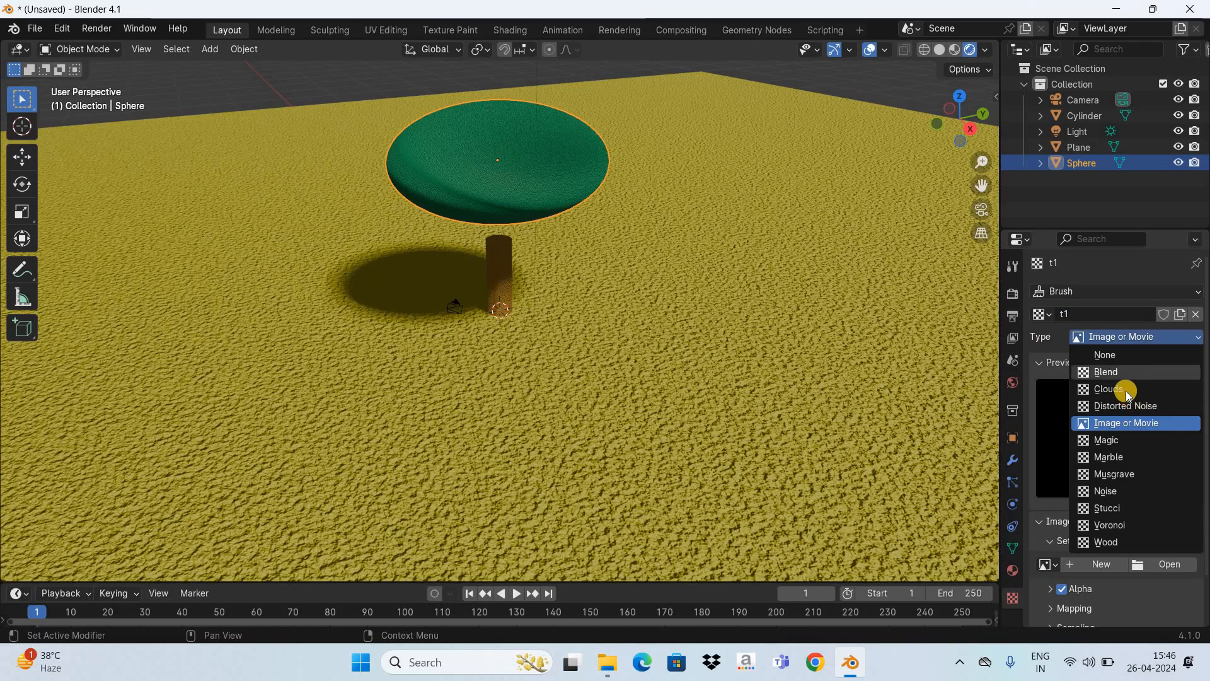
left_click(1166, 384)
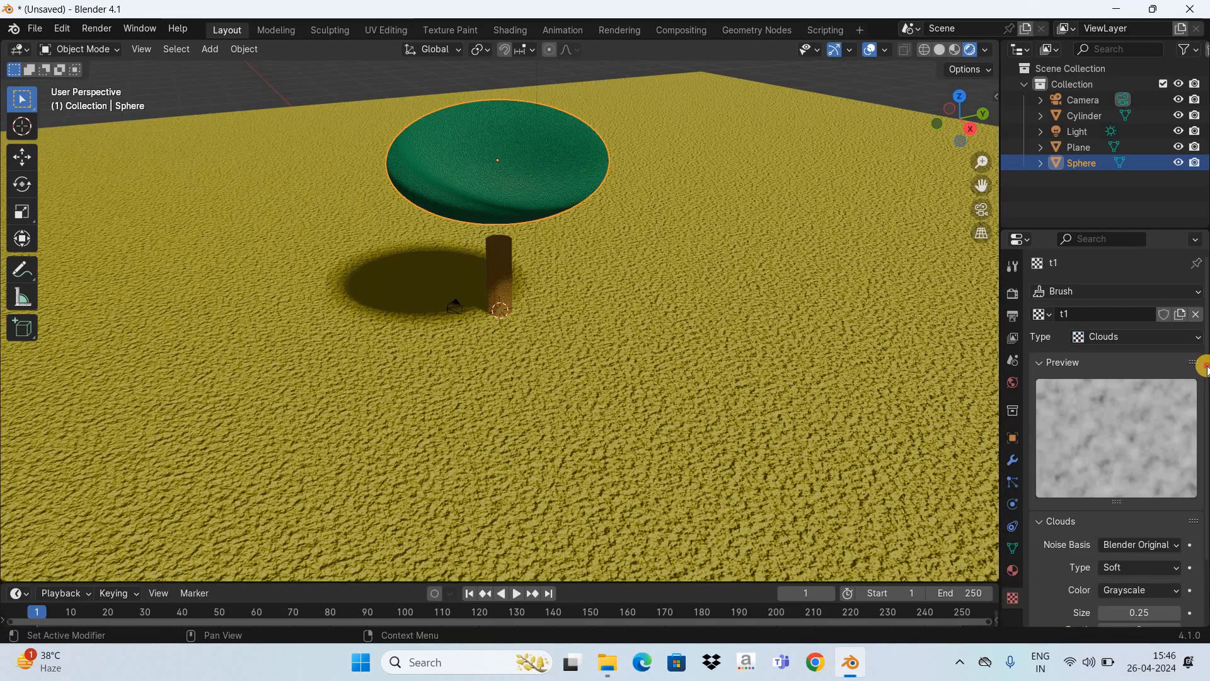
scroll(1200, 501, "down", 3)
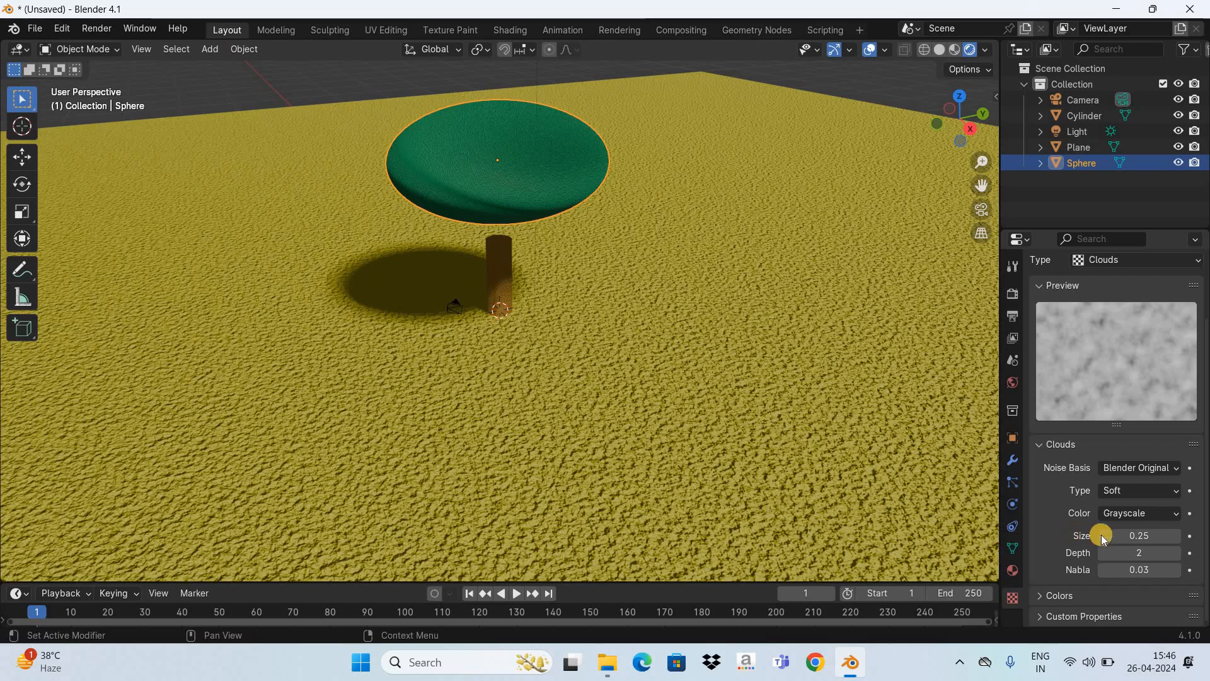
left_click(1152, 536)
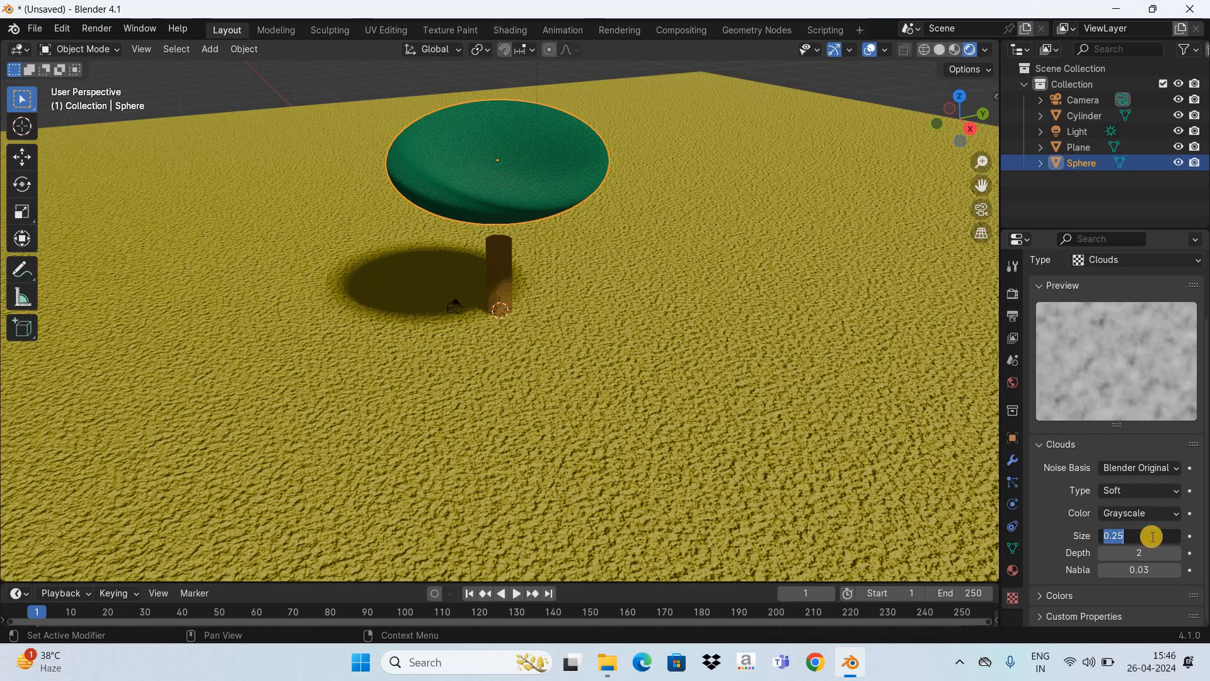
type("0.50")
key("Return")
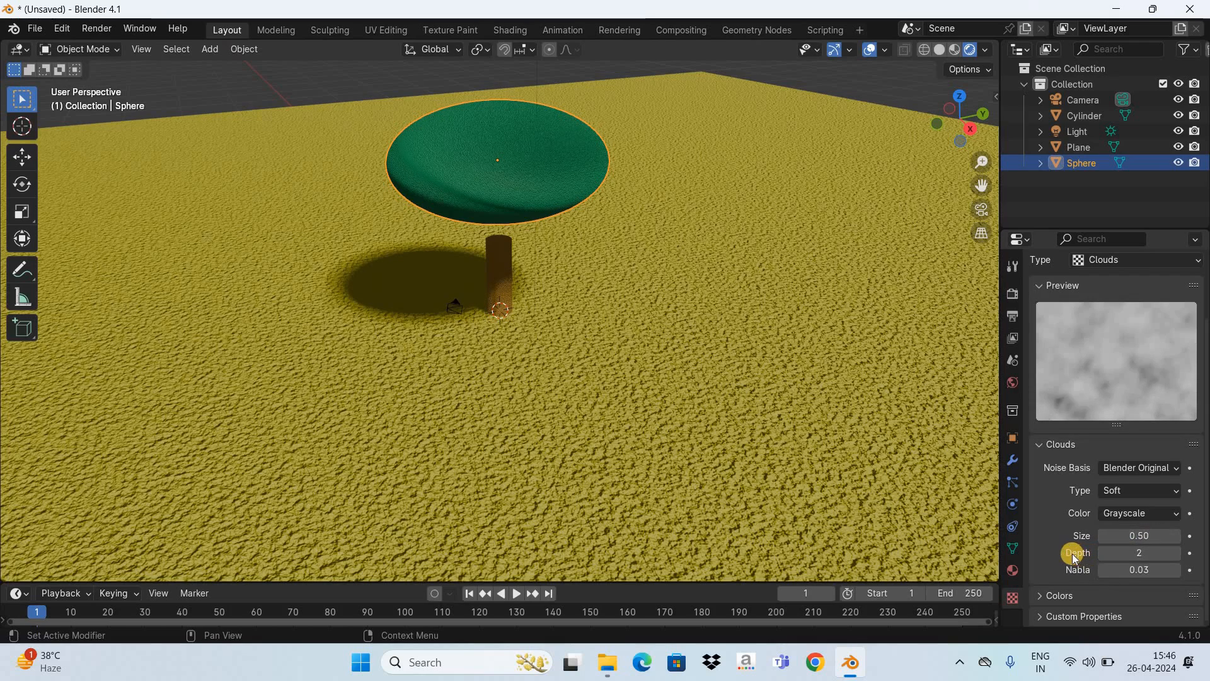
double_click(1141, 556)
type("5")
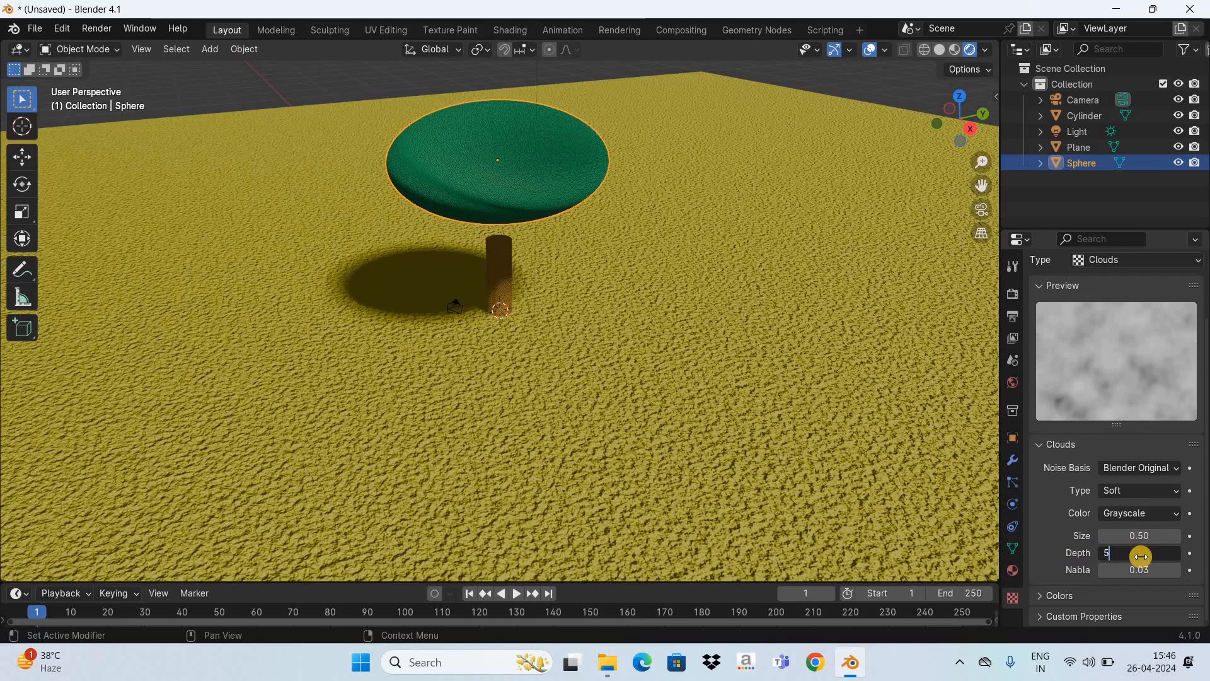
key("Return")
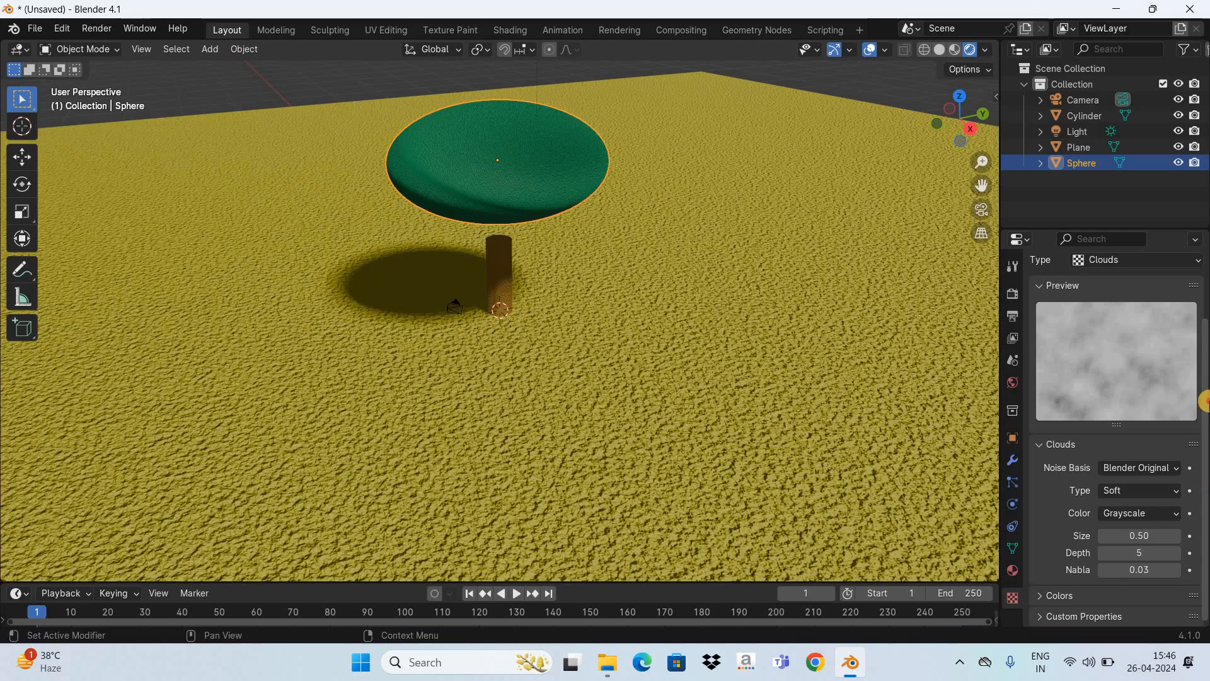
Duplicate texture t1 and rename the copy as t2.
scroll(1198, 479, "up", 3)
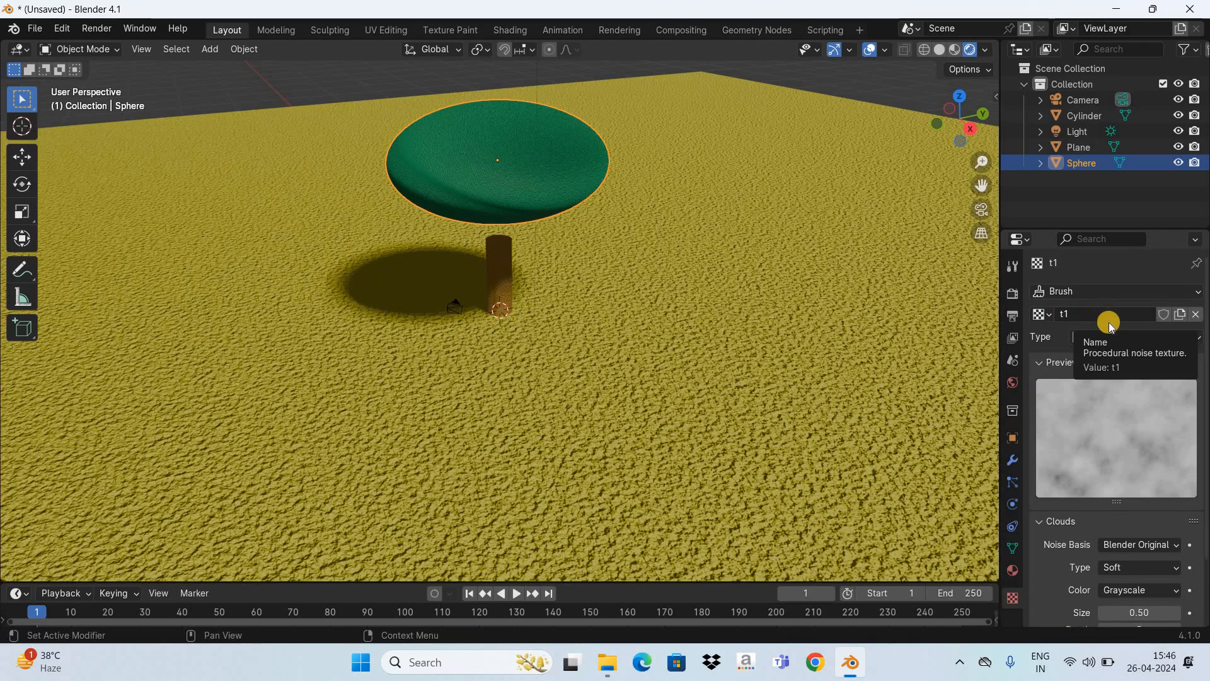
left_click(1180, 315)
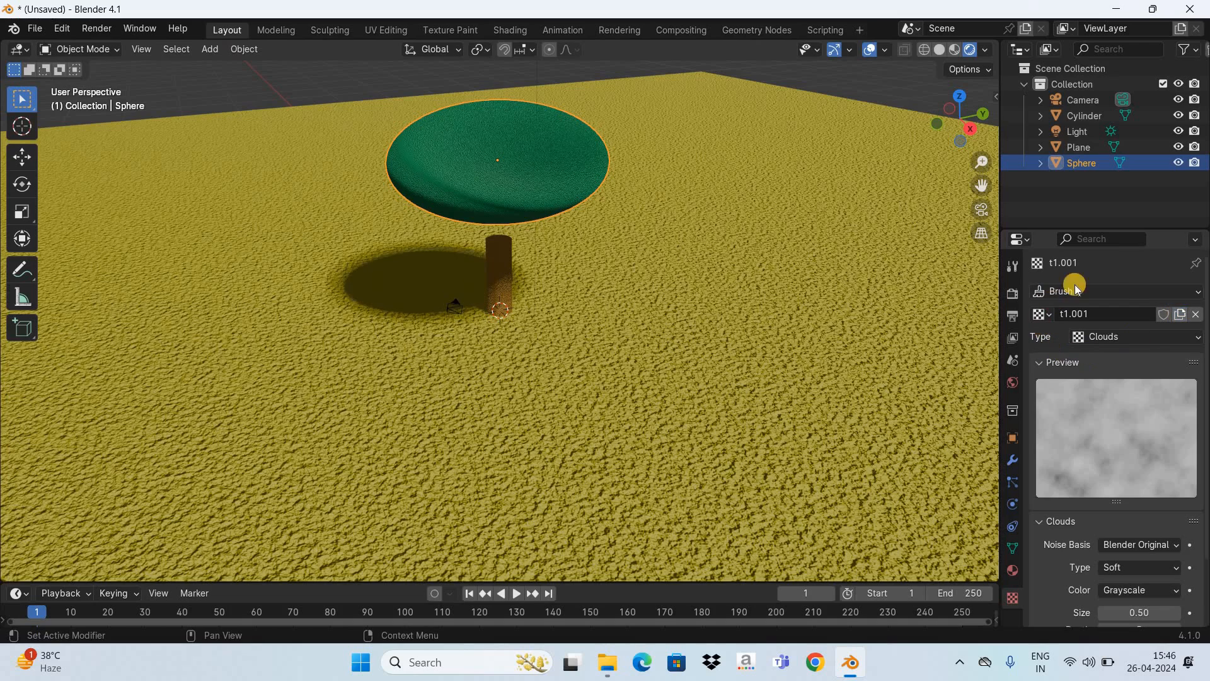
left_click(1107, 315)
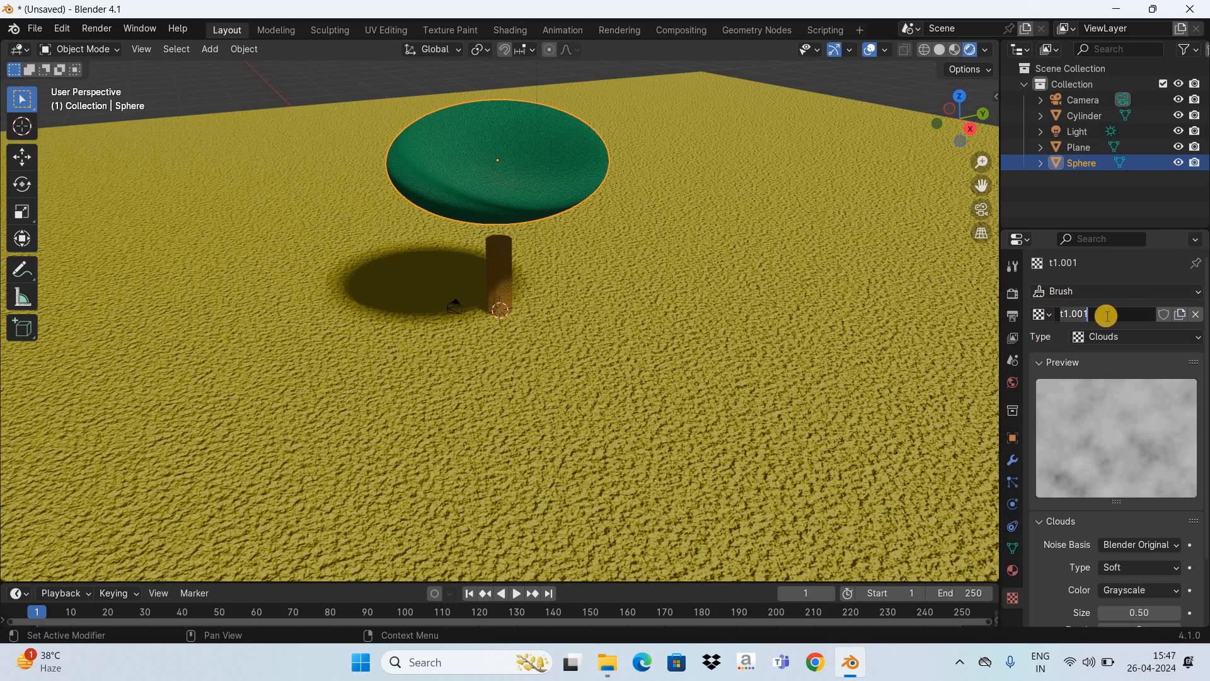
type("t2")
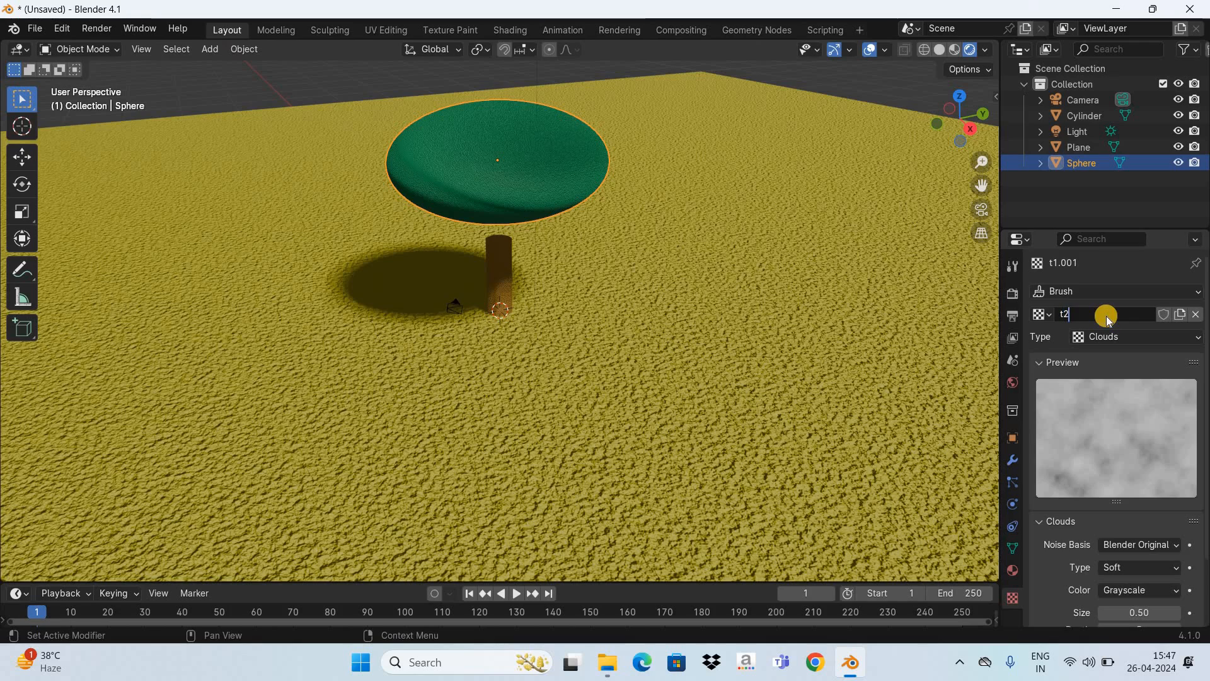
key("Return")
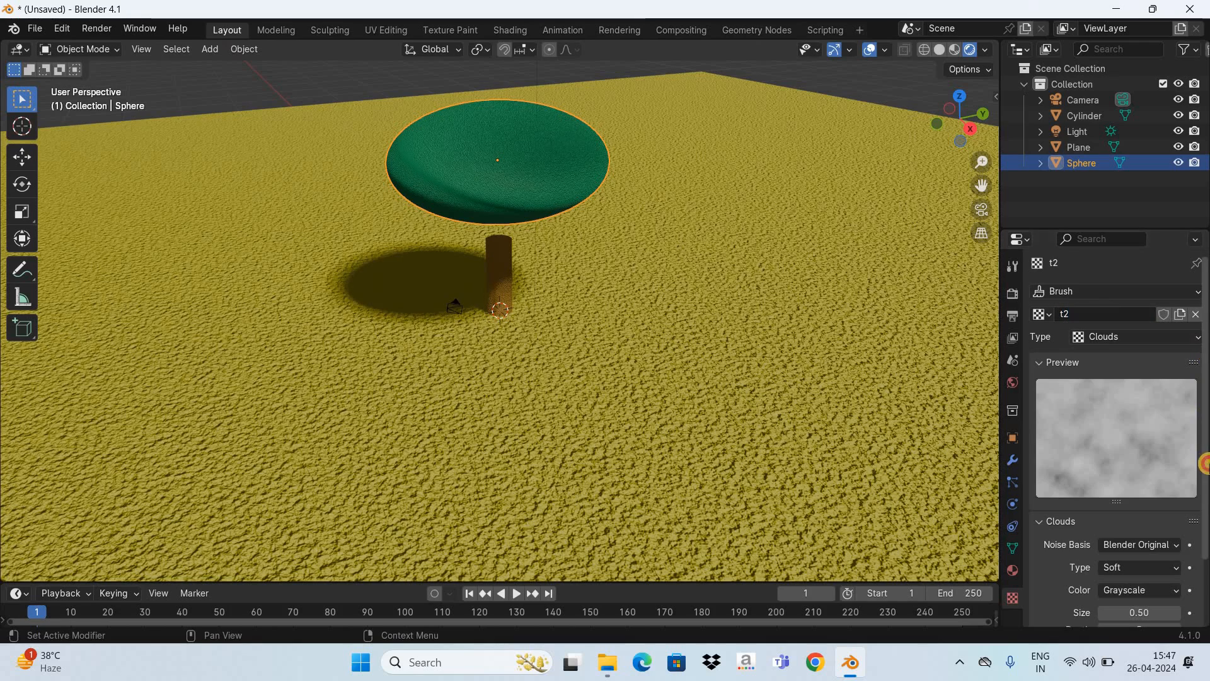
Set texture t2's noise basis to Voronoi Crackle and its size to 5.
scroll(1104, 460, "down", 3)
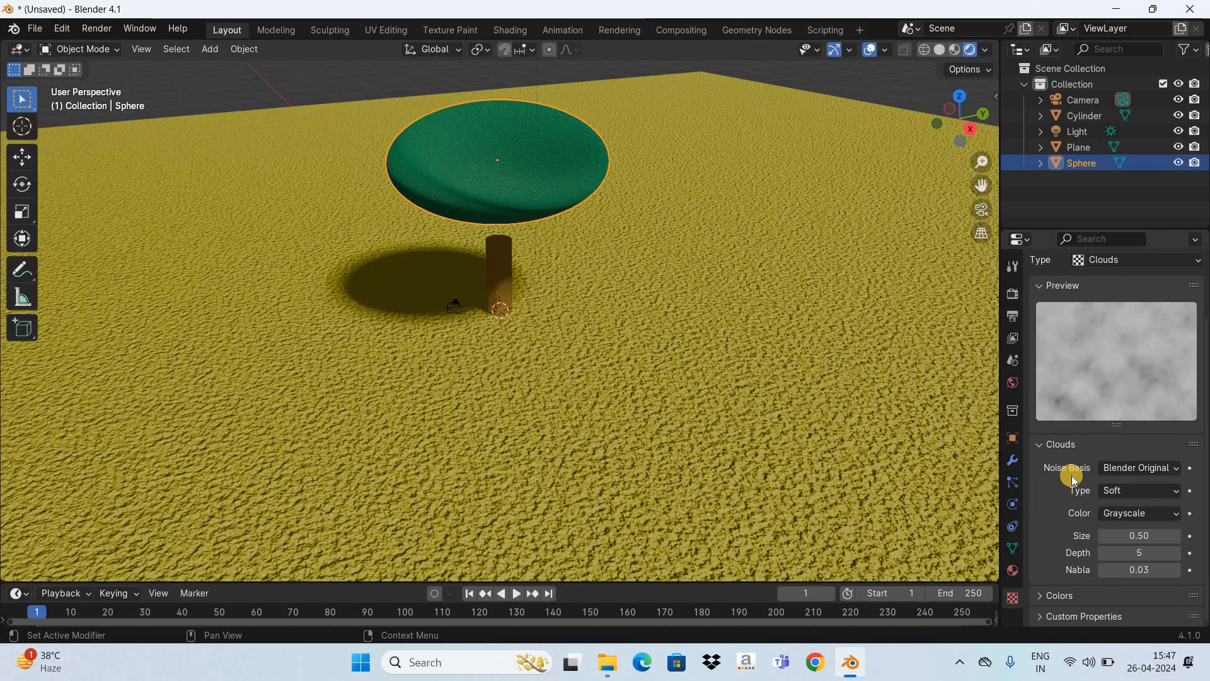
left_click(1157, 469)
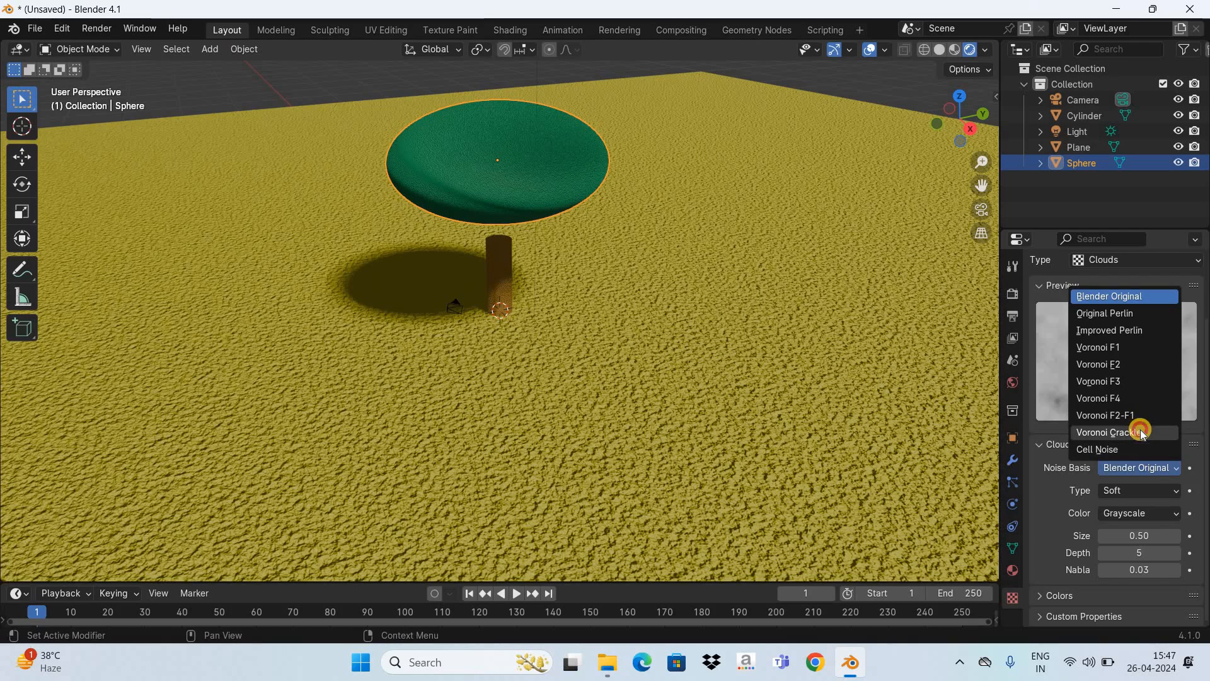
left_click(1141, 432)
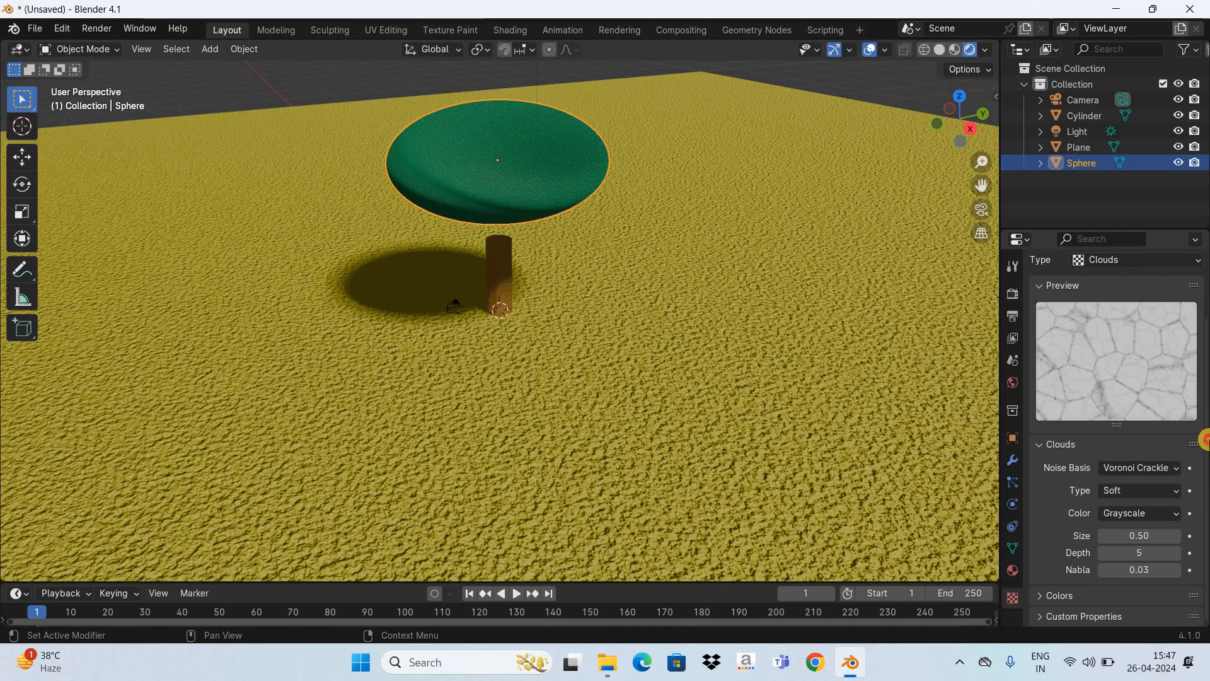
left_click(1147, 536)
type("5")
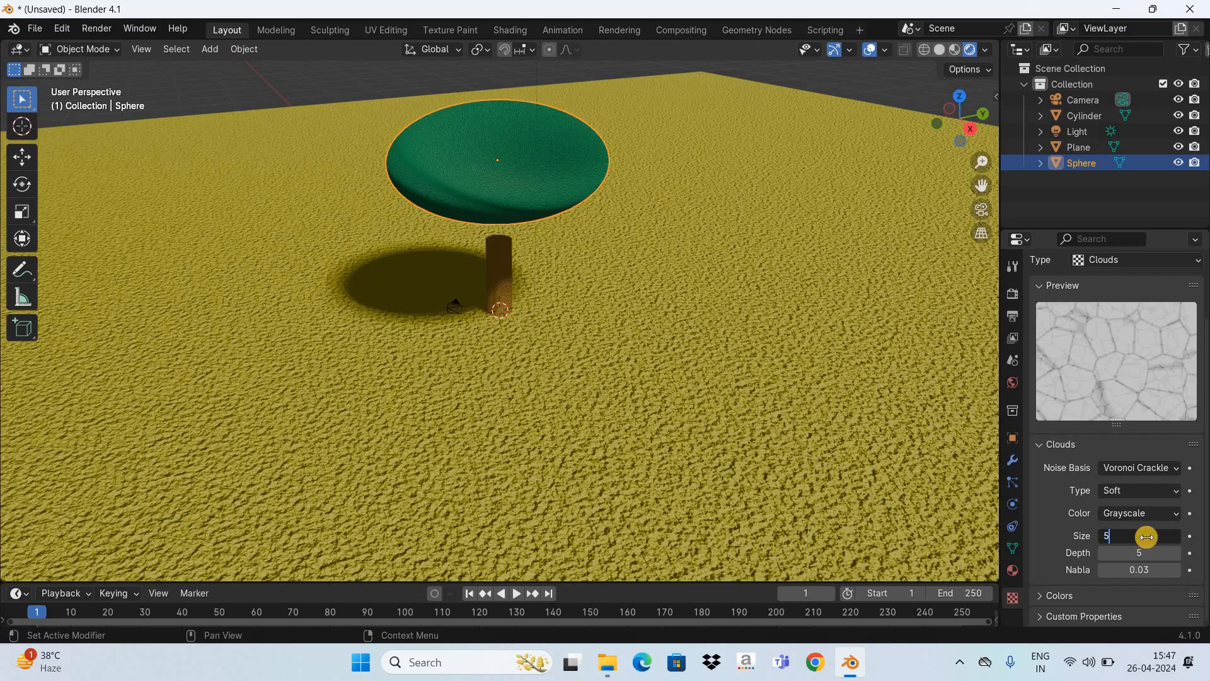
key("Return")
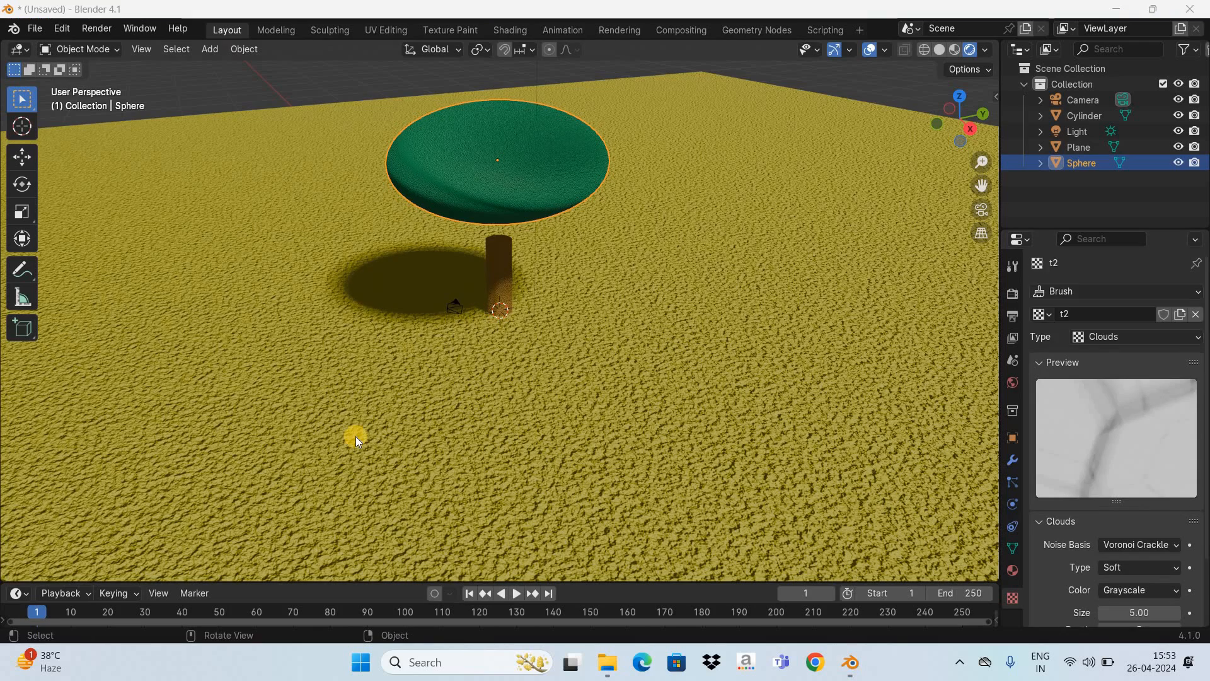
Add a Displace modifier to the cylinder trunk and assign texture t1 to it.
left_click(498, 273)
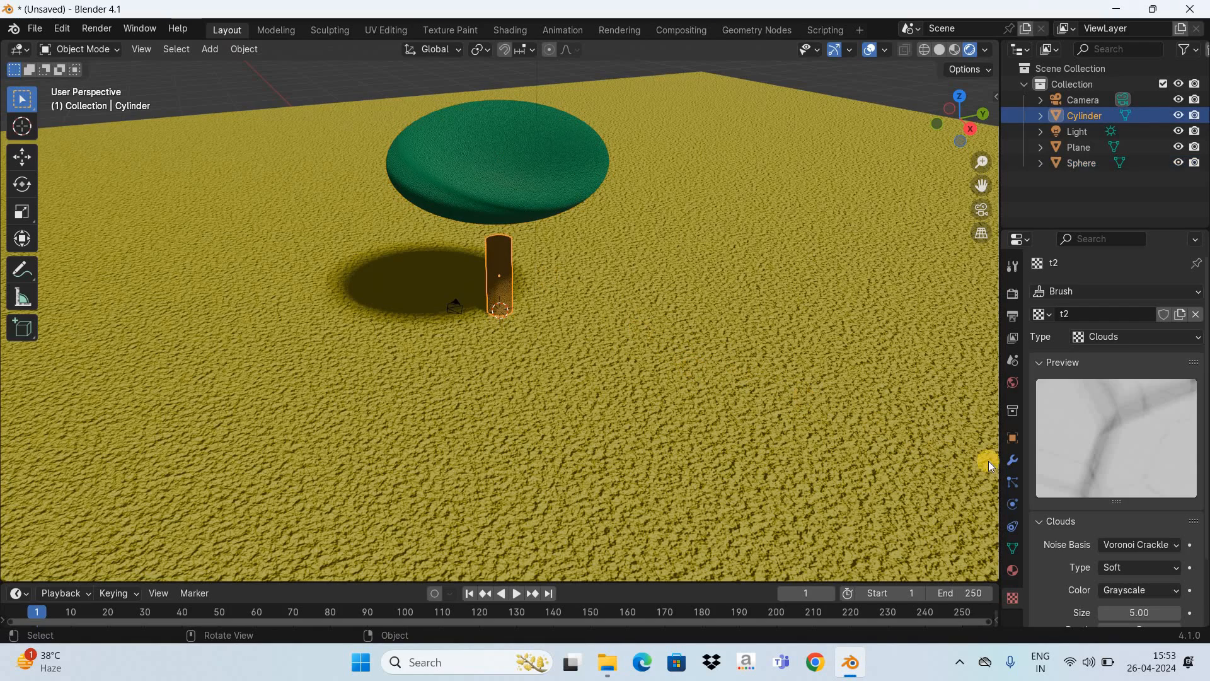
left_click(1012, 460)
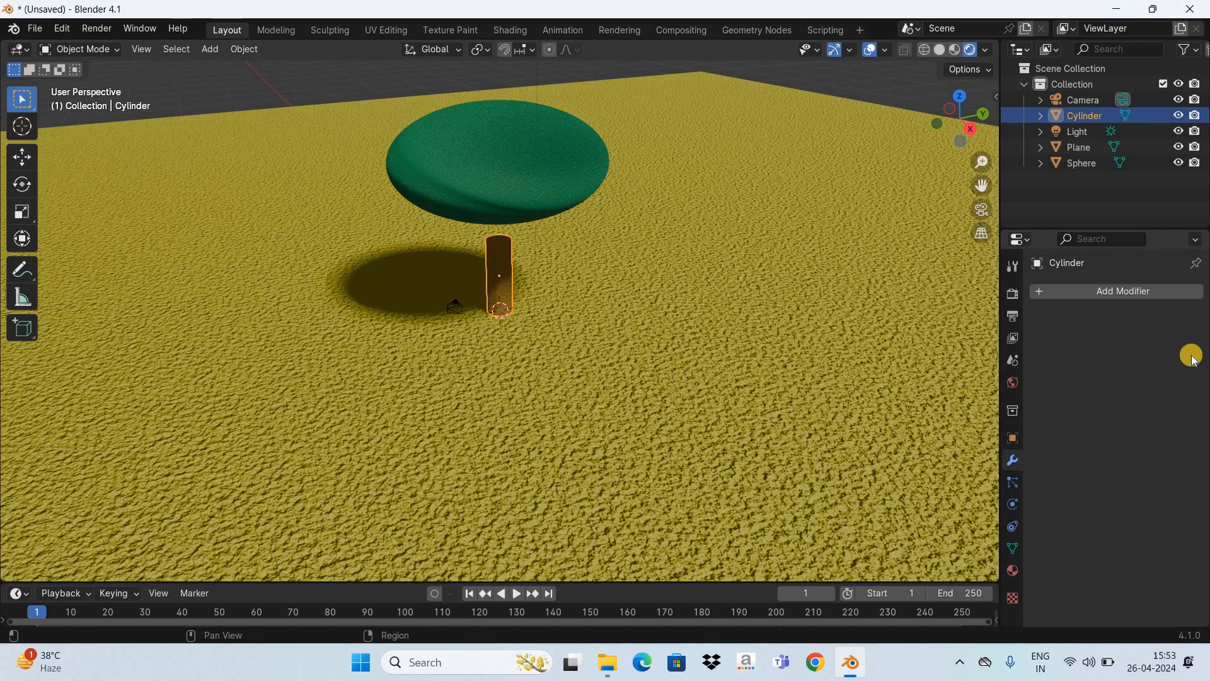
left_click(1118, 285)
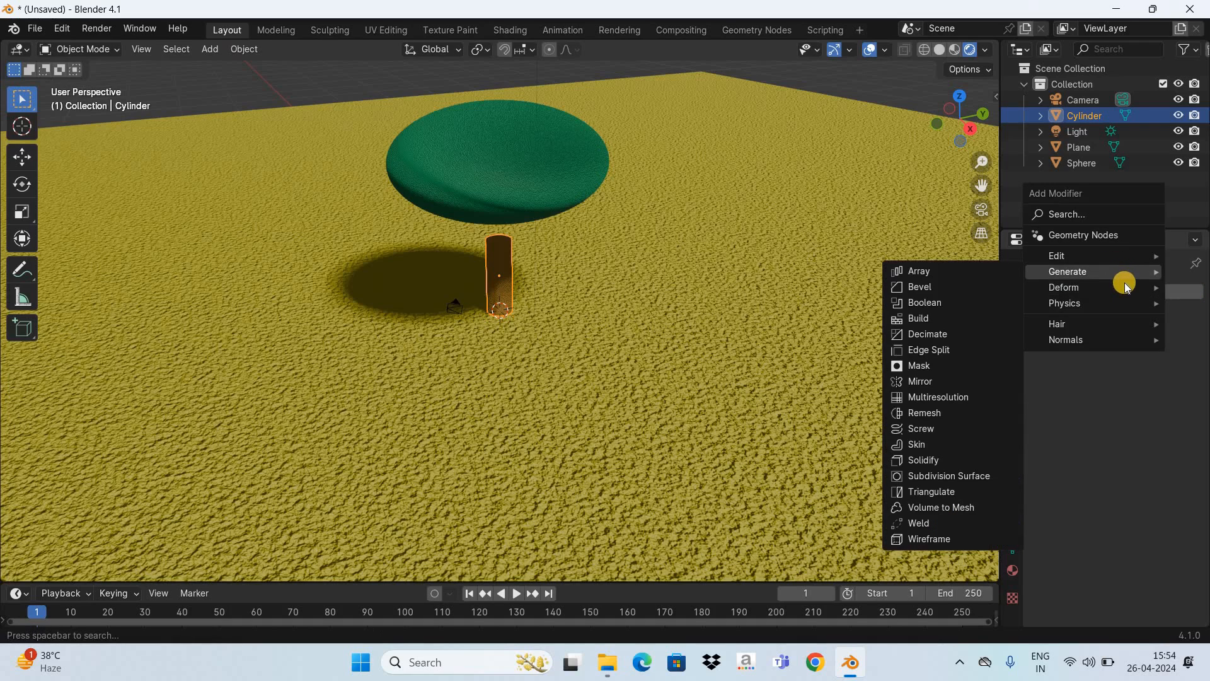
mouse_move(1083, 287)
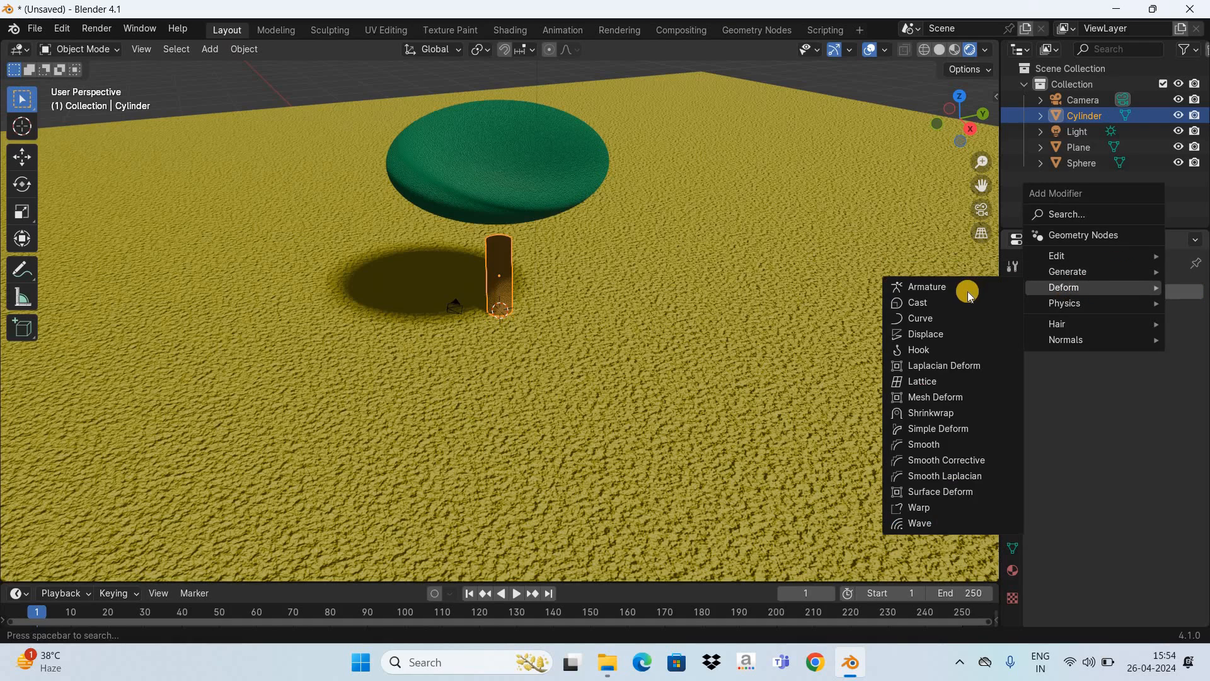
left_click(978, 340)
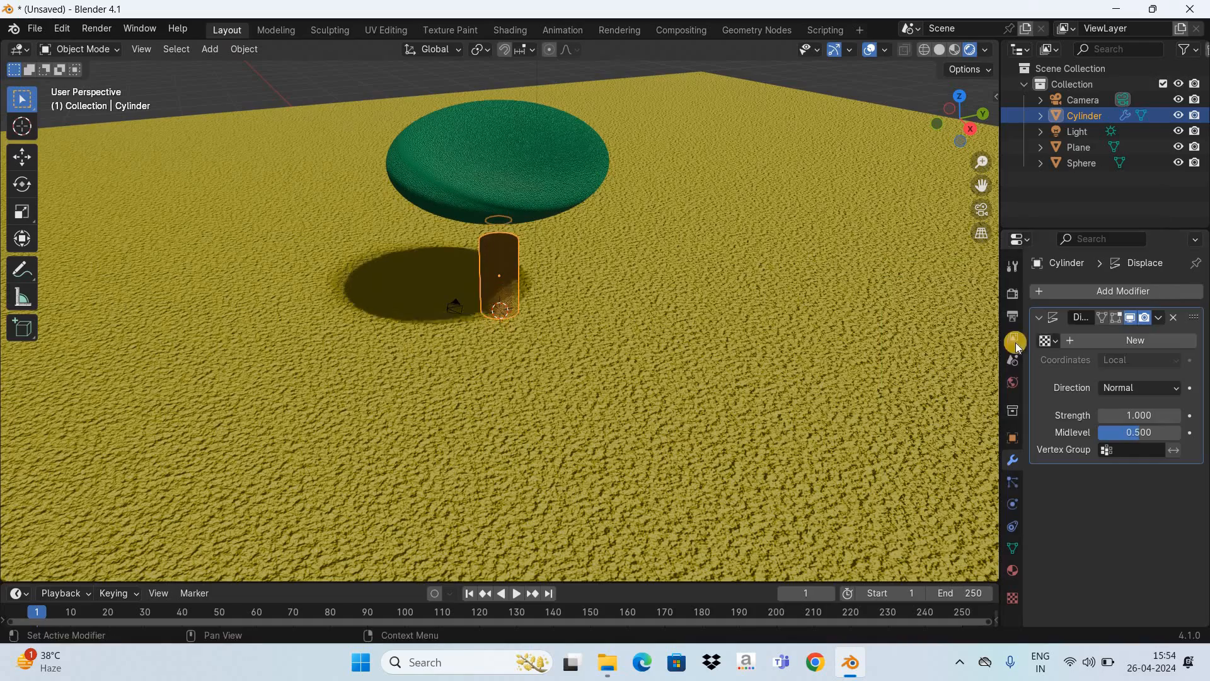
left_click(1049, 340)
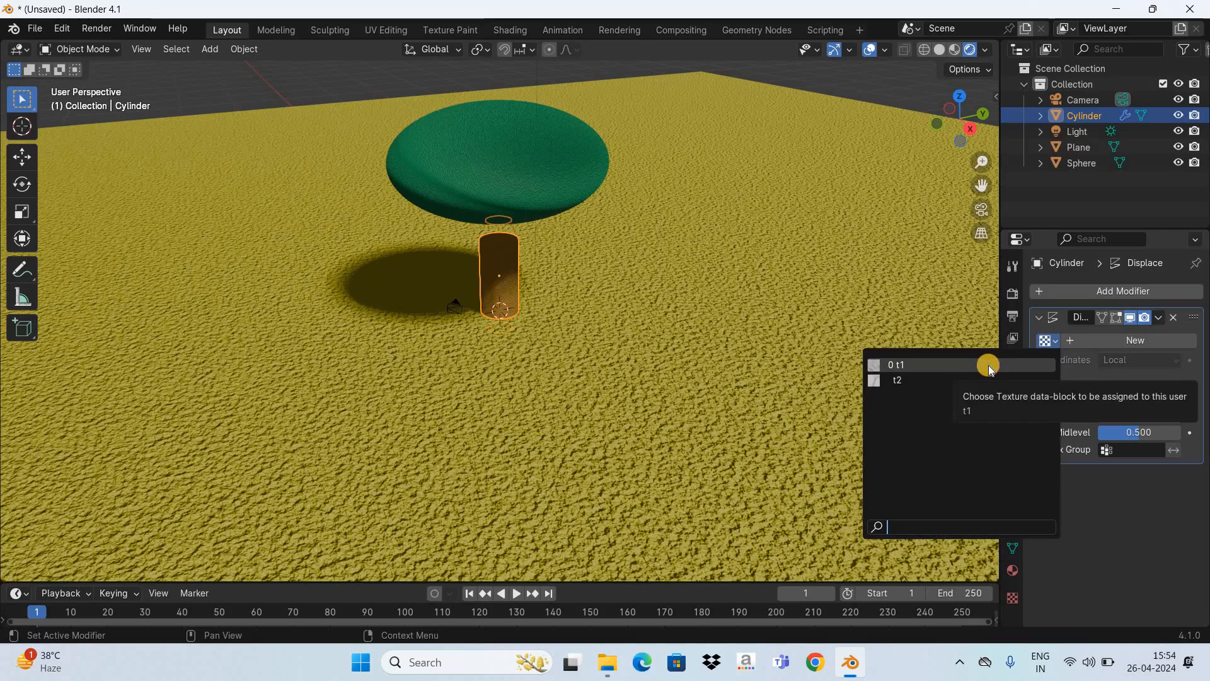
left_click(988, 366)
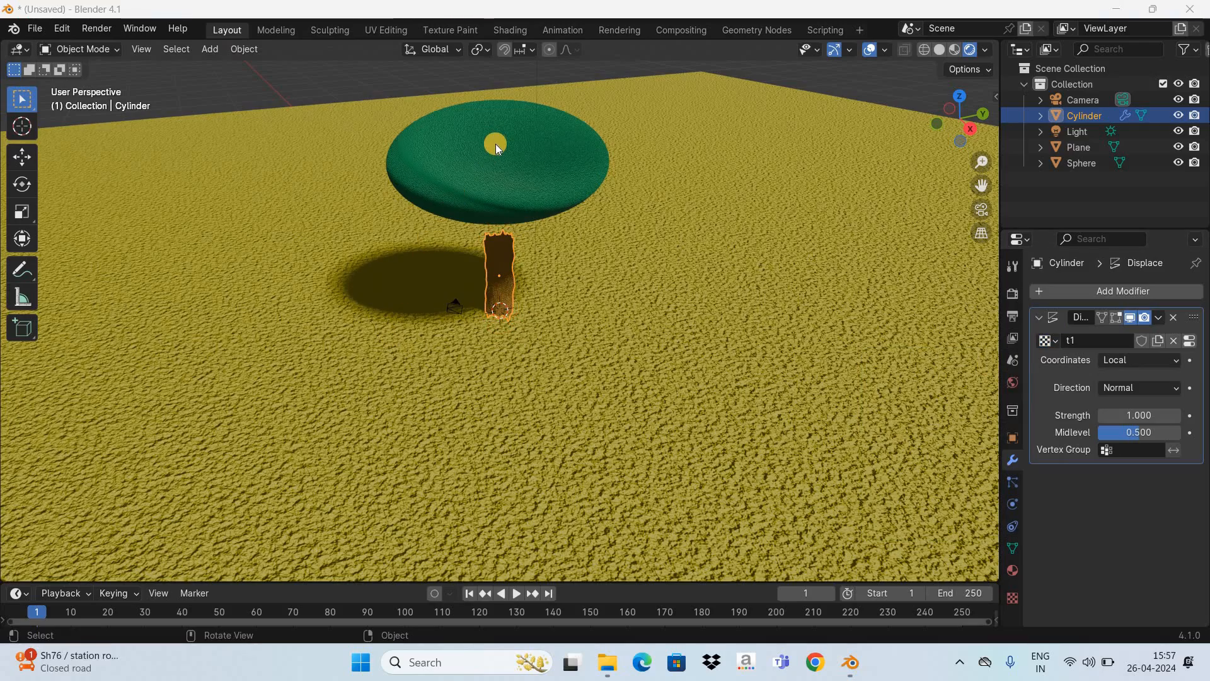
Add a Displace modifier to the sphere crown using texture t2, with a strength of 1.5.
left_click(495, 144)
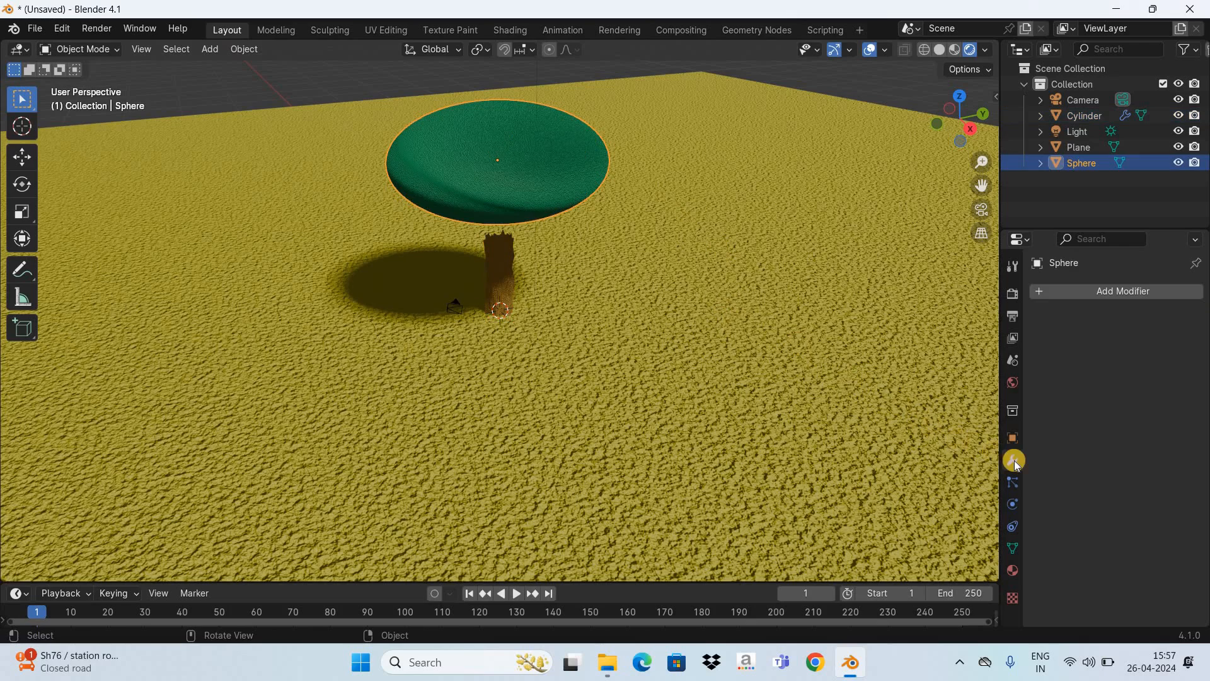
left_click(1132, 291)
mouse_move(1077, 289)
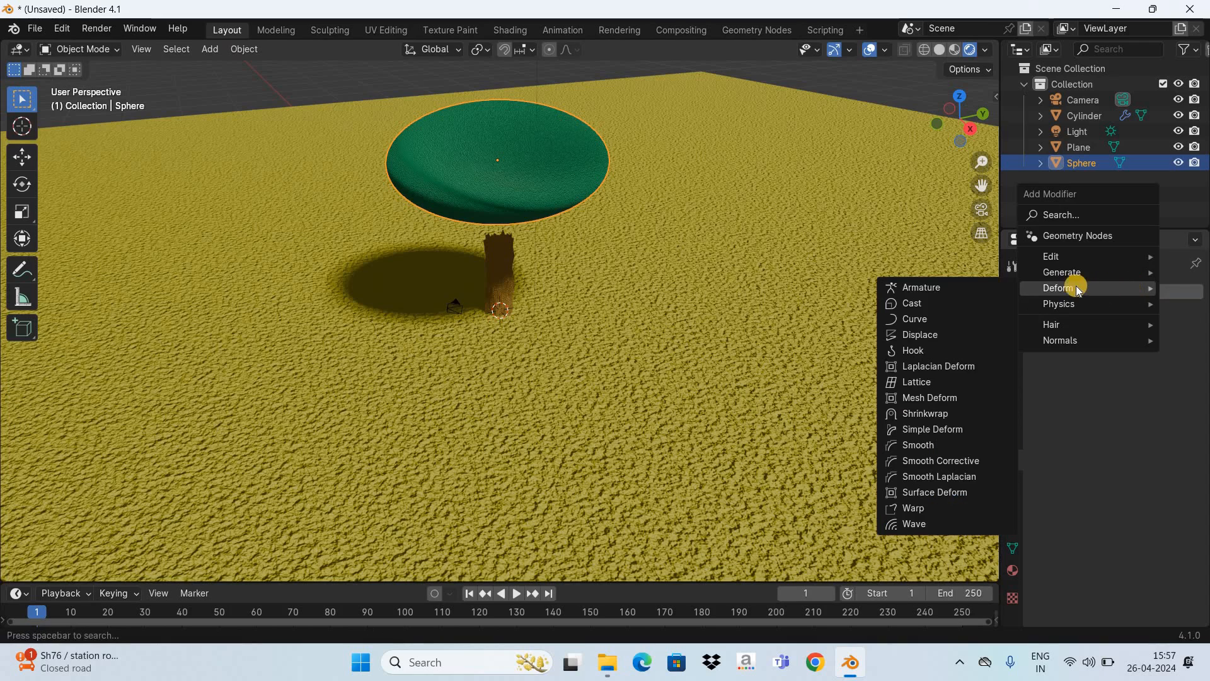
left_click(962, 336)
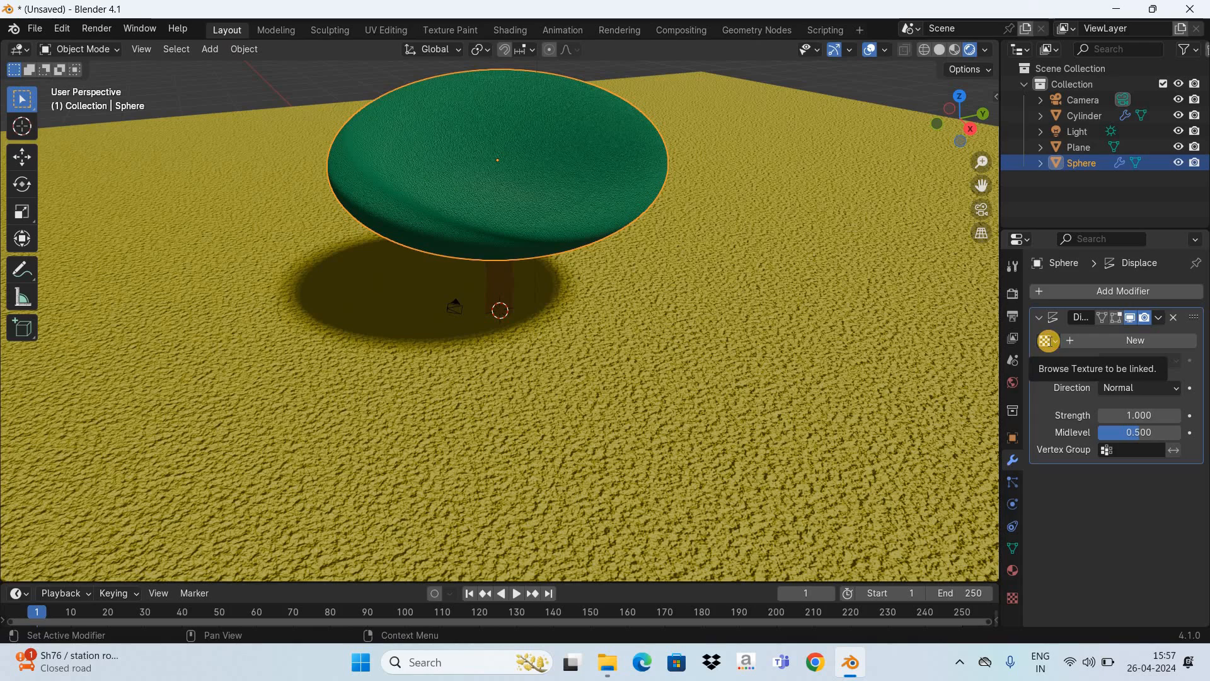
left_click(1047, 341)
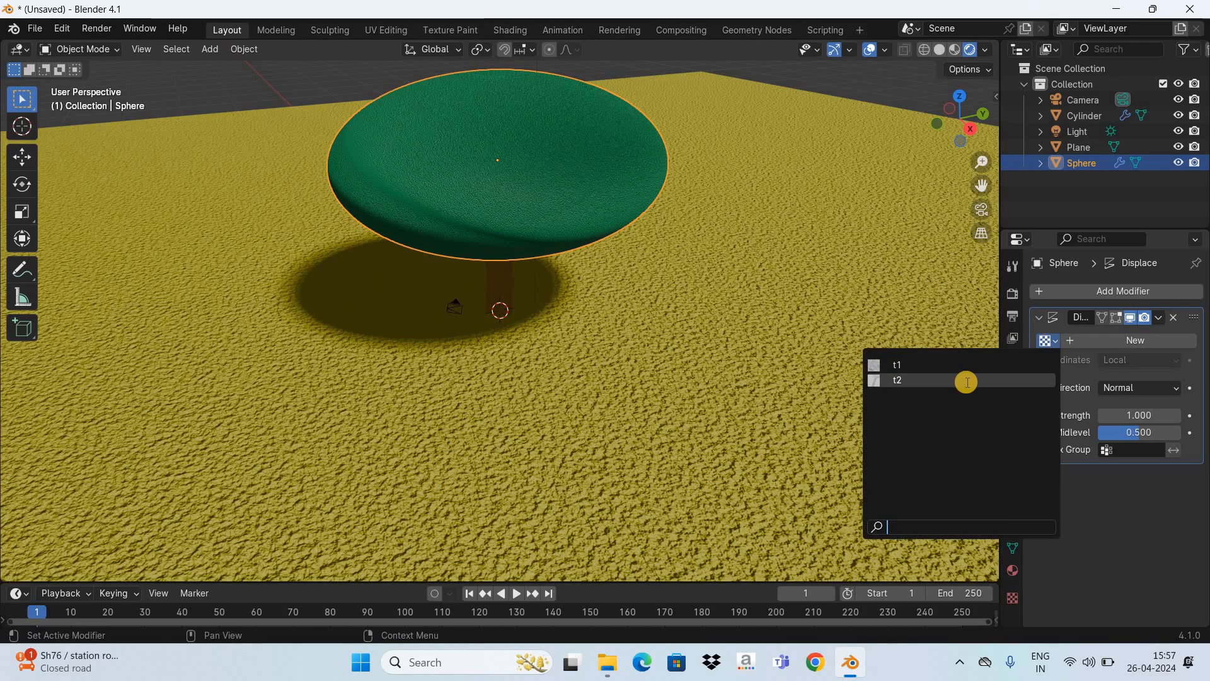
left_click(1015, 411)
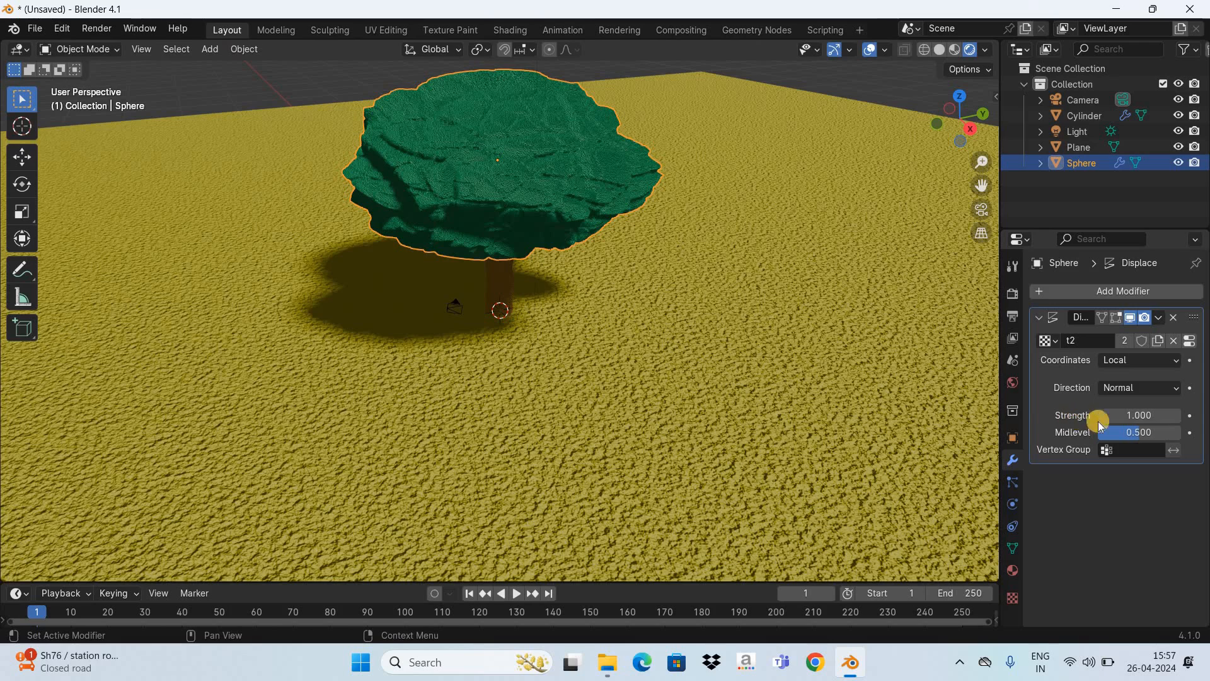
left_click(1141, 419)
type("1.5")
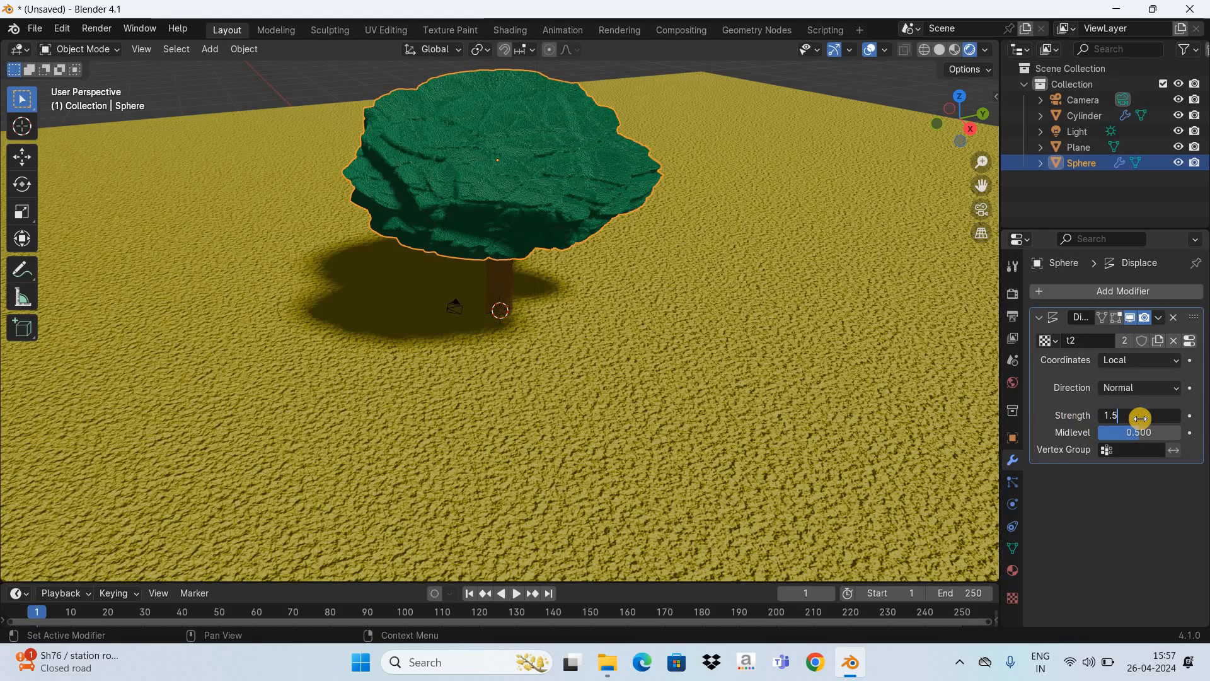
key("Return")
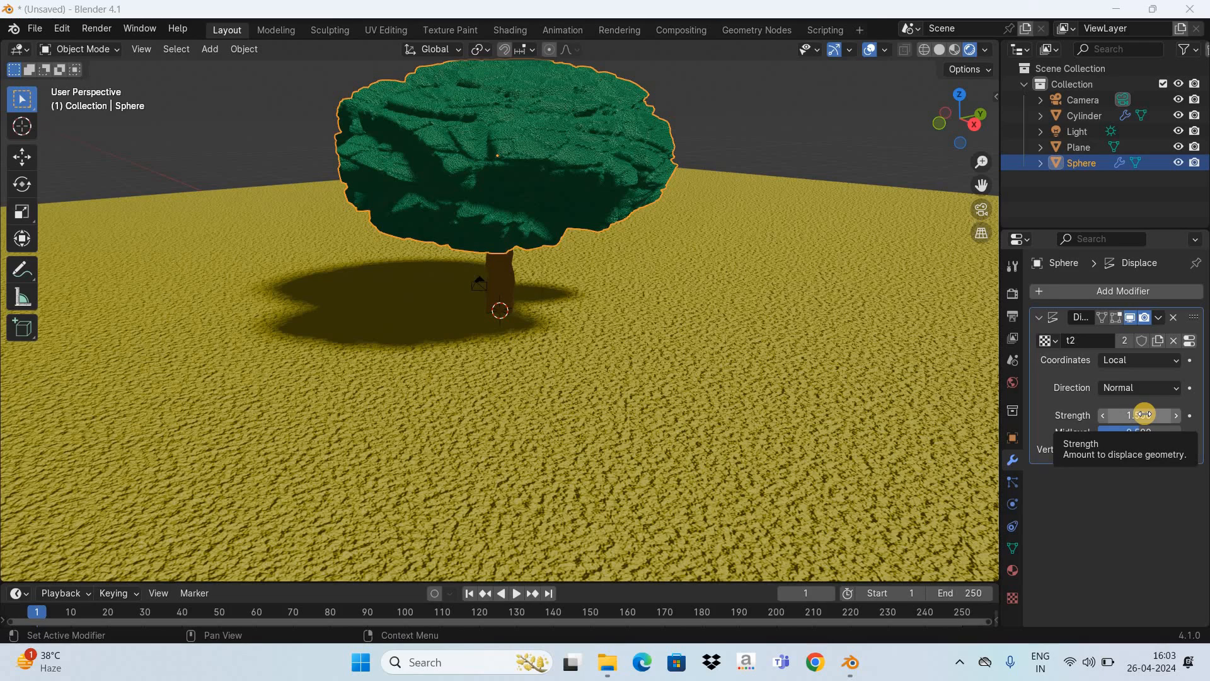
Add a second Displace modifier to the sphere and assign texture t1 to it.
left_click(1134, 293)
mouse_move(1047, 295)
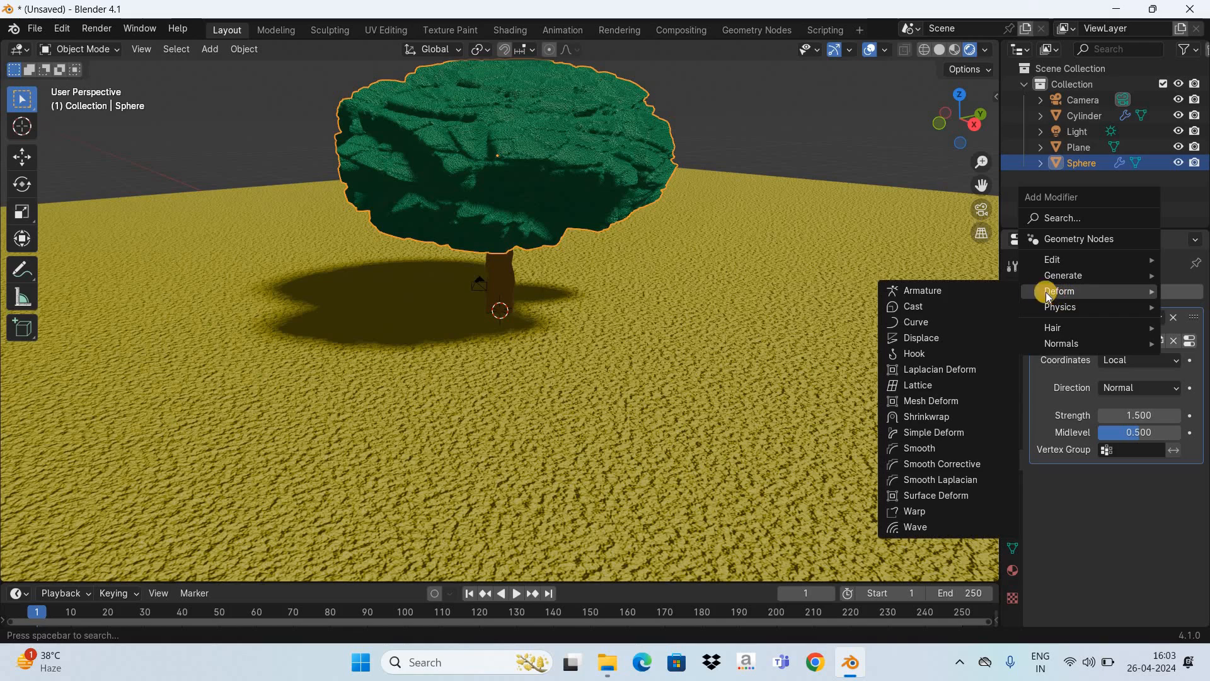
left_click(956, 337)
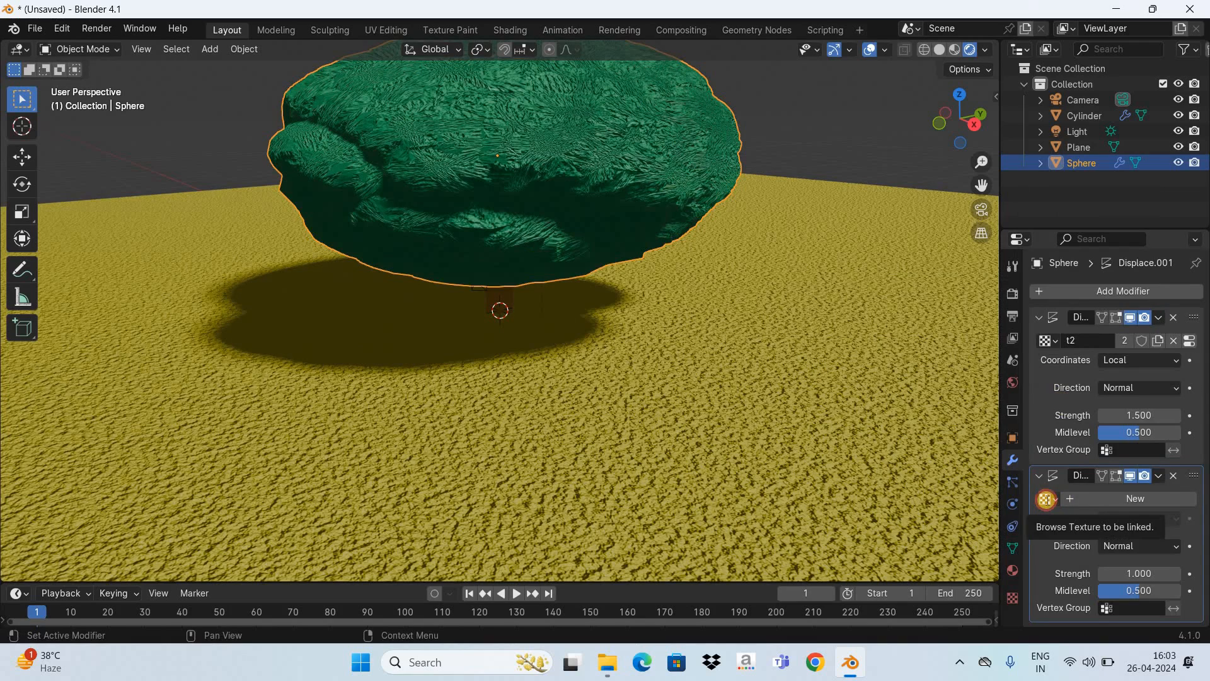
left_click(1046, 501)
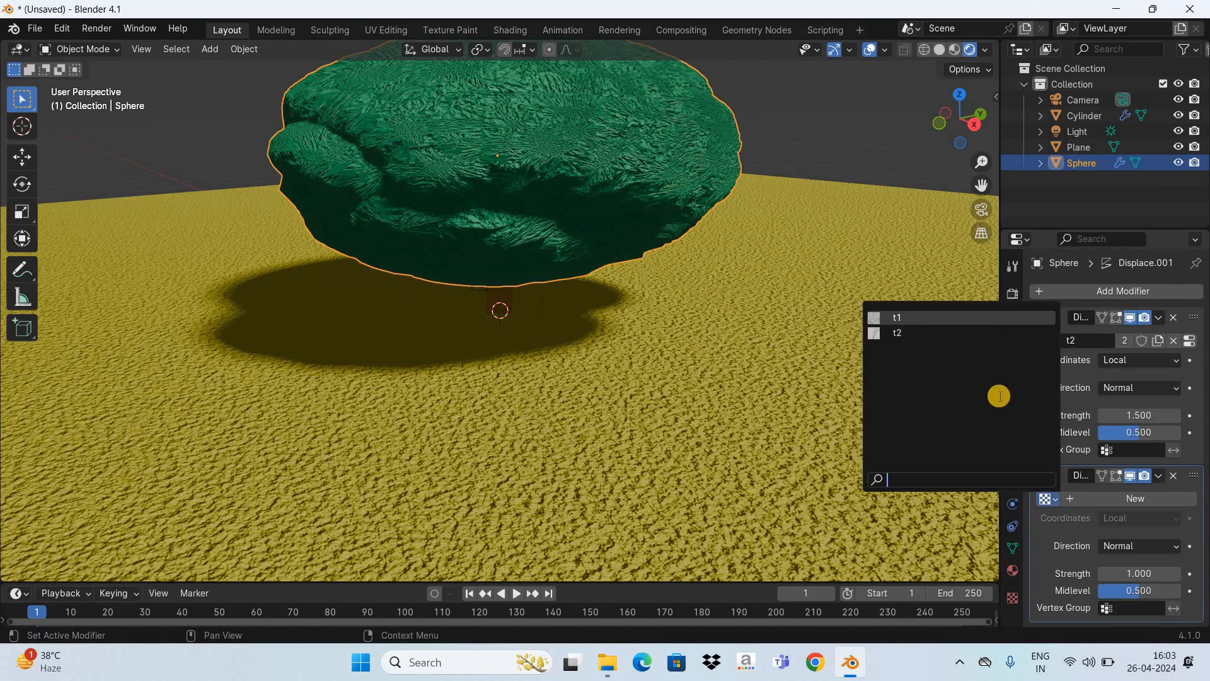
left_click(919, 317)
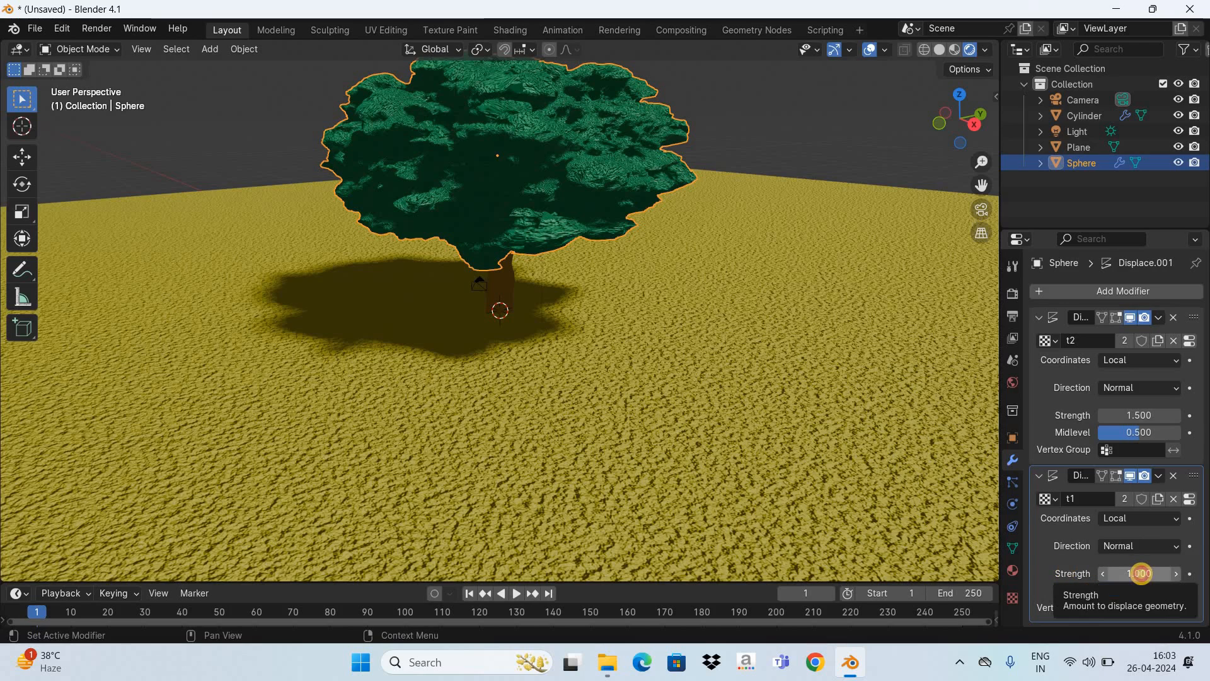
Set the sphere's t1 Displace modifier to a strength of 1.5 and a midlevel of 0.750.
left_click(1141, 572)
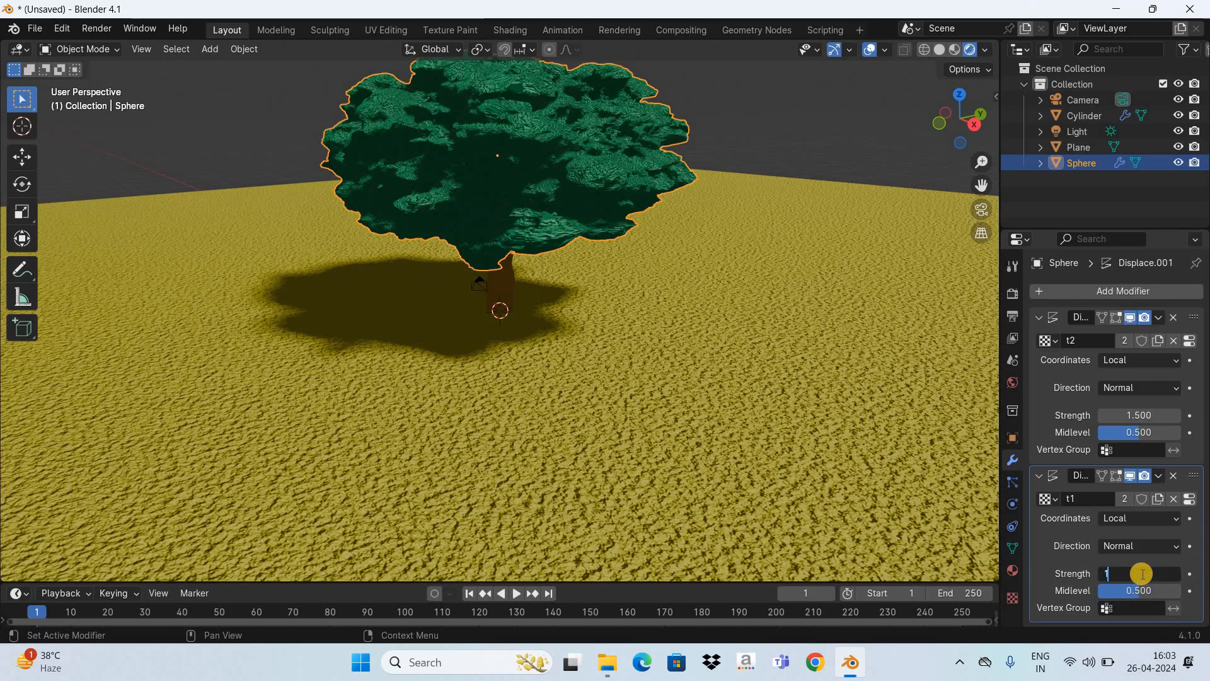
type("1.5")
key("Return")
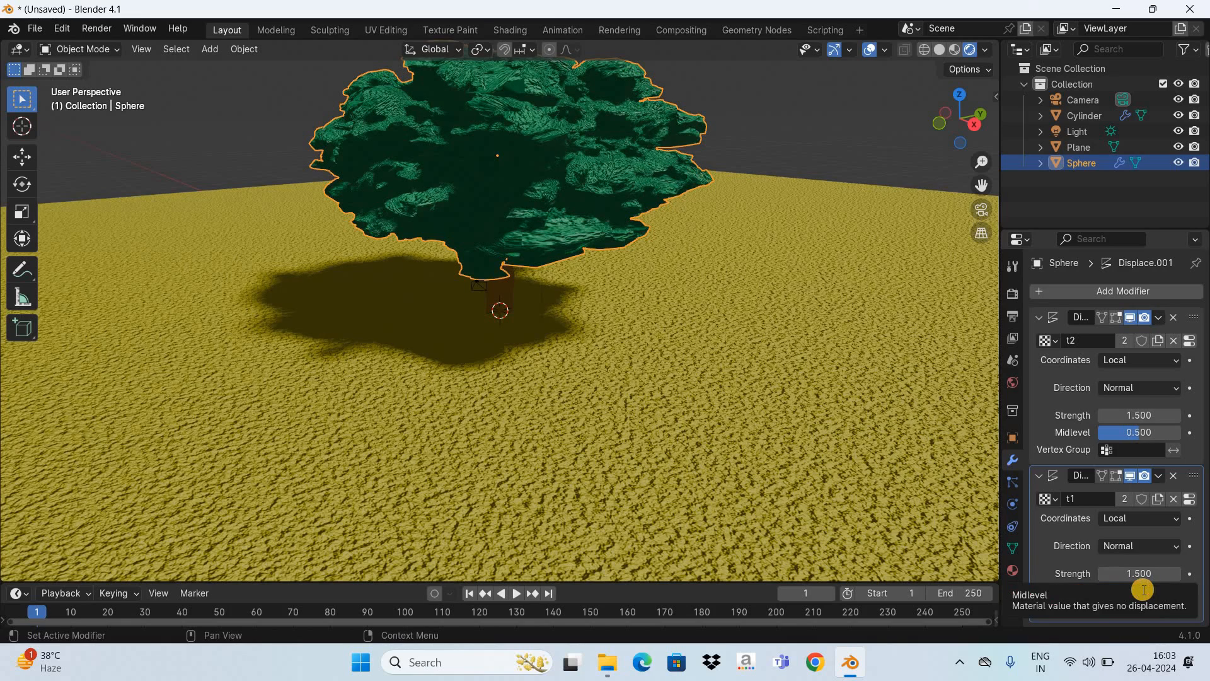
left_click(1143, 589)
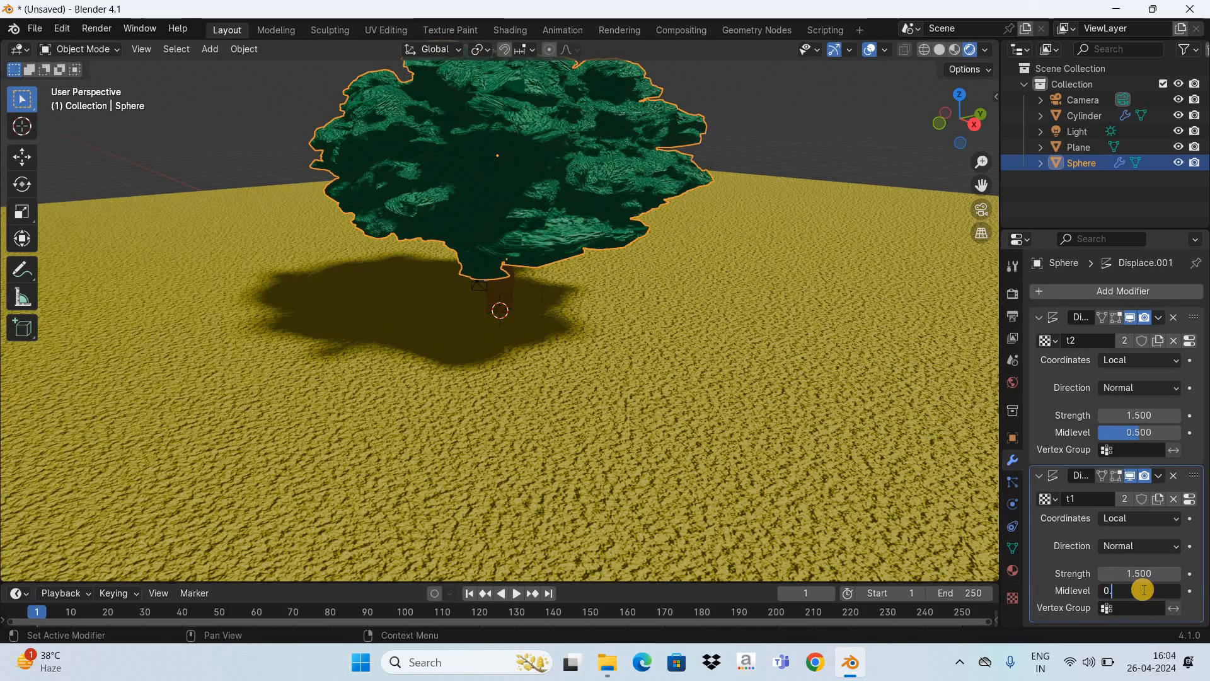
type("0.750")
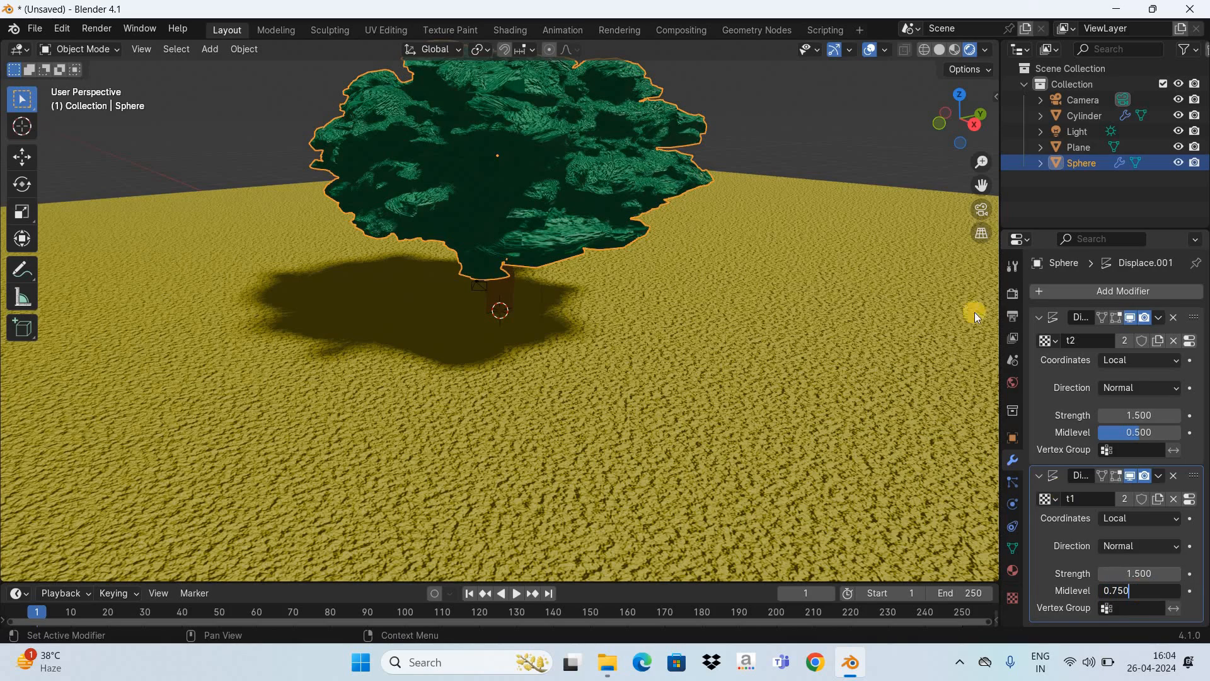
key("Return")
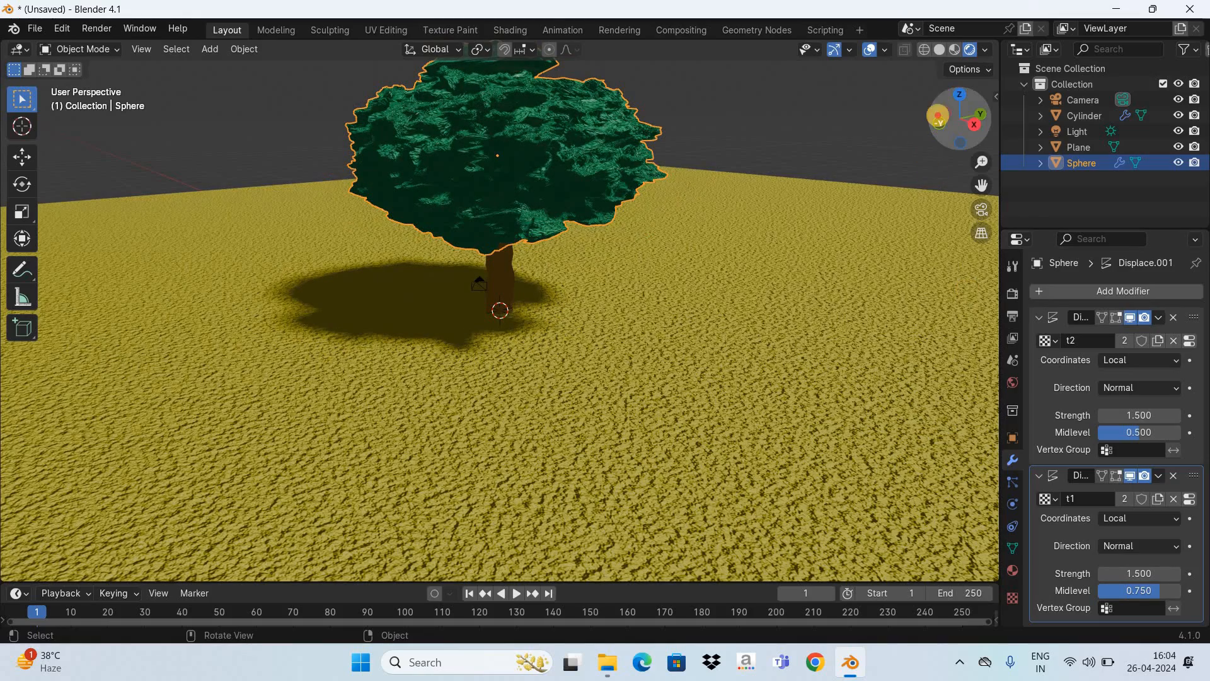